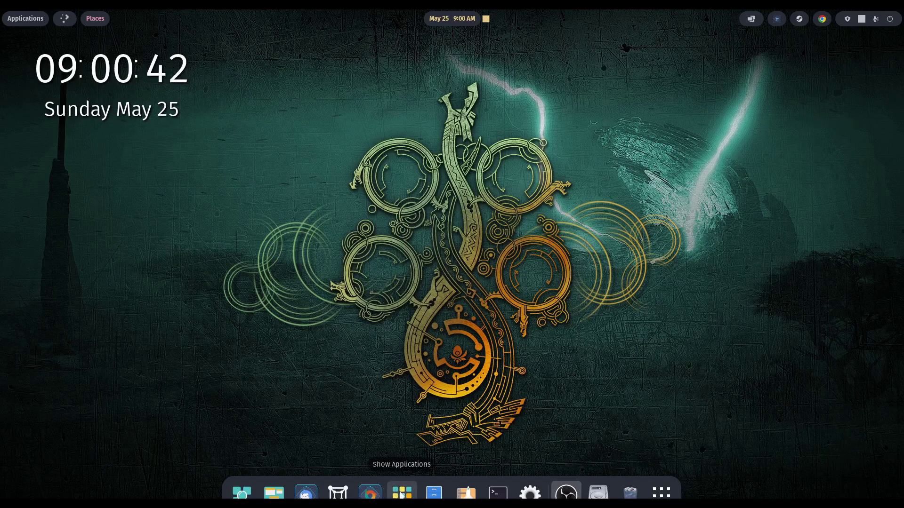
- Launch Rave's Crypto Console from the application library and reposition its window on the desktop
click(401, 492)
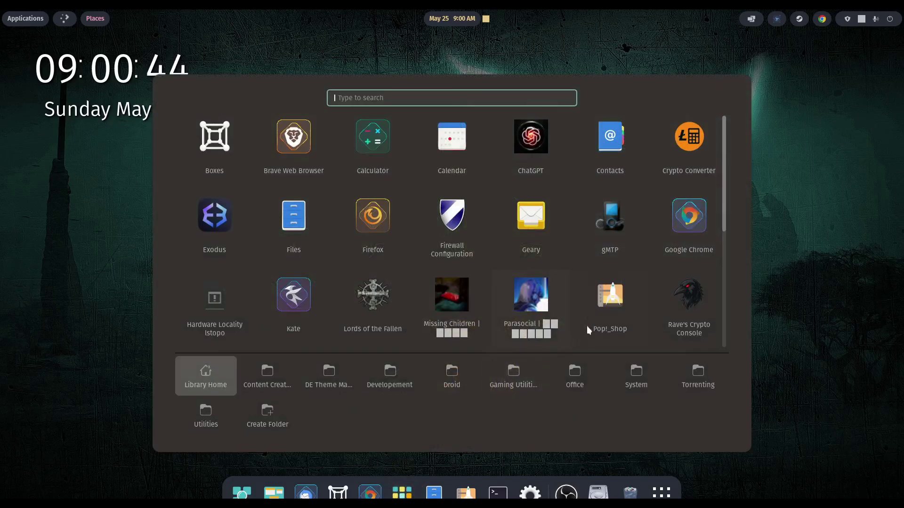
click(684, 297)
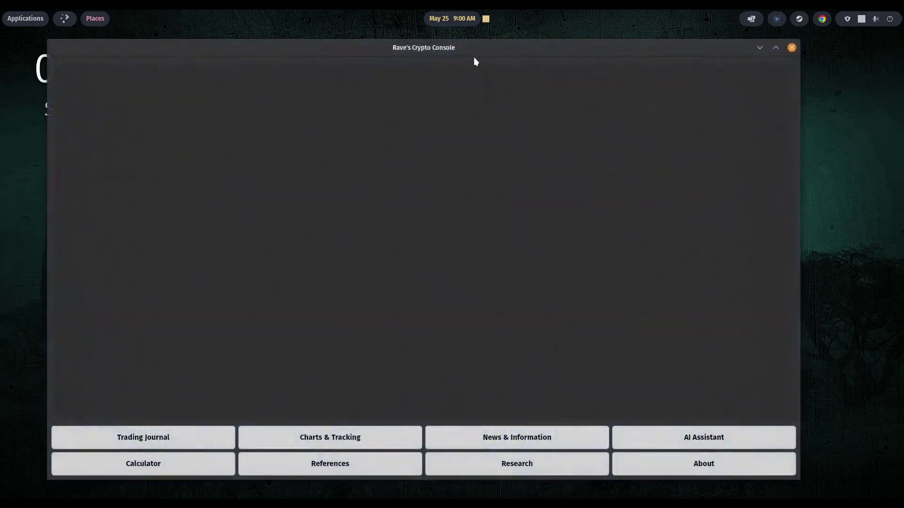
drag(475, 59, 508, 50)
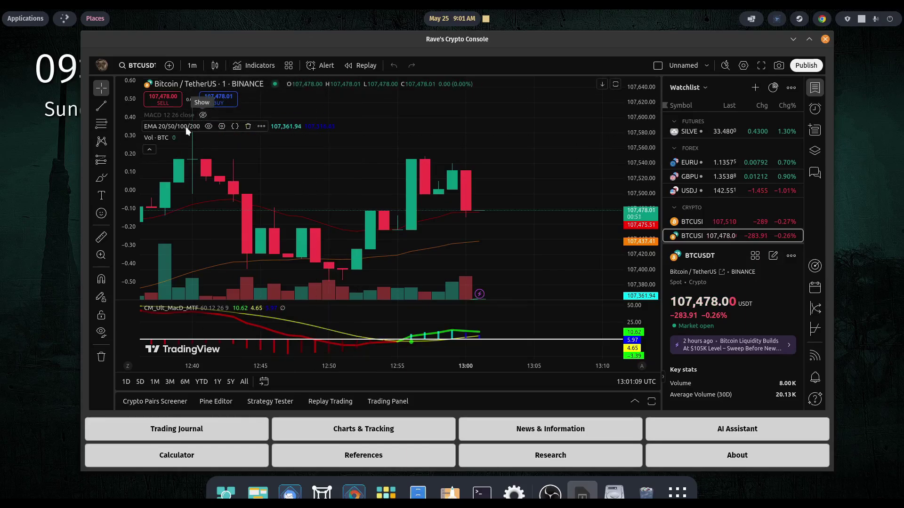
- Browse the technical indicators available for the Bitcoin/TetherUS chart, leaving the chart without adding any
mouse_move(166, 135)
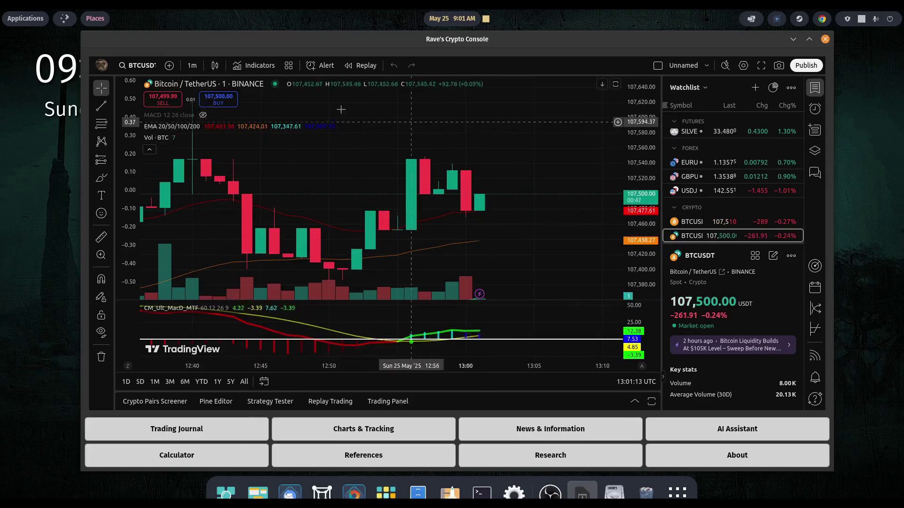
click(249, 69)
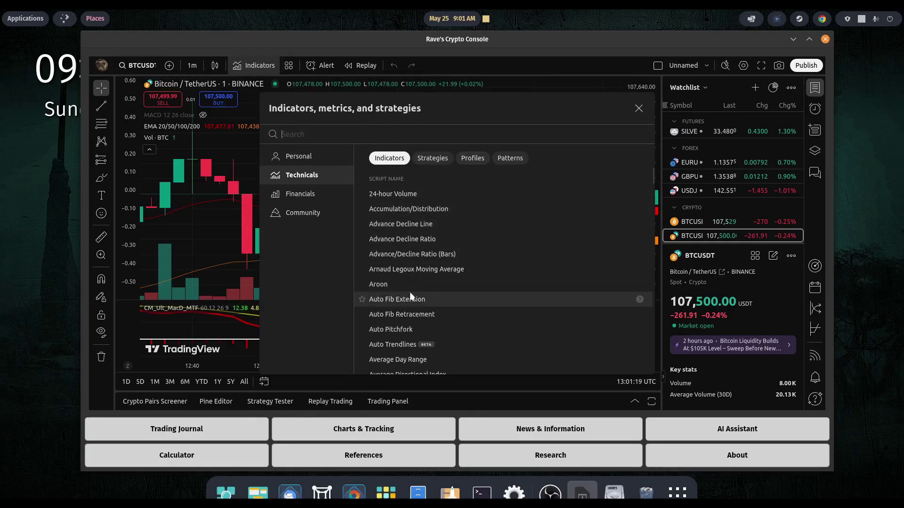
scroll(423, 275, down, 3)
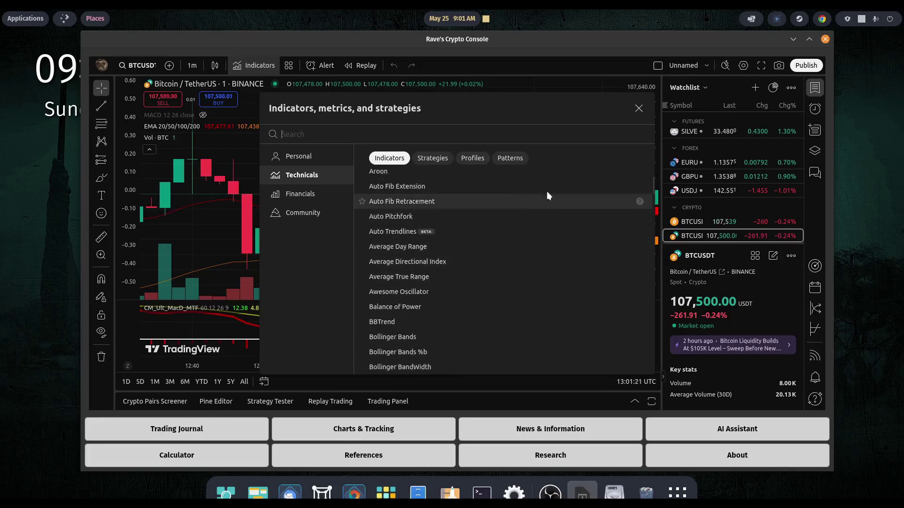
click(639, 108)
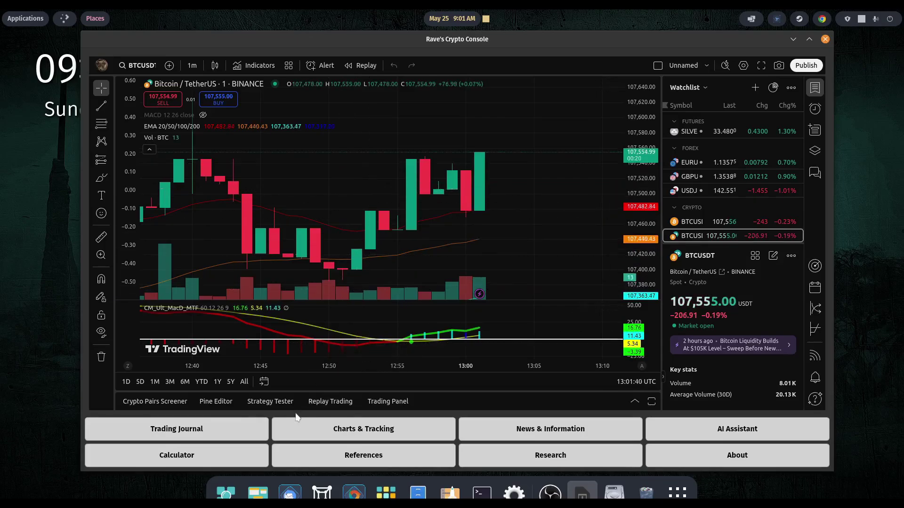
- View the Market Trading Diary sheet of the trading journal in LibreOffice Calc and close the spreadsheet
click(172, 427)
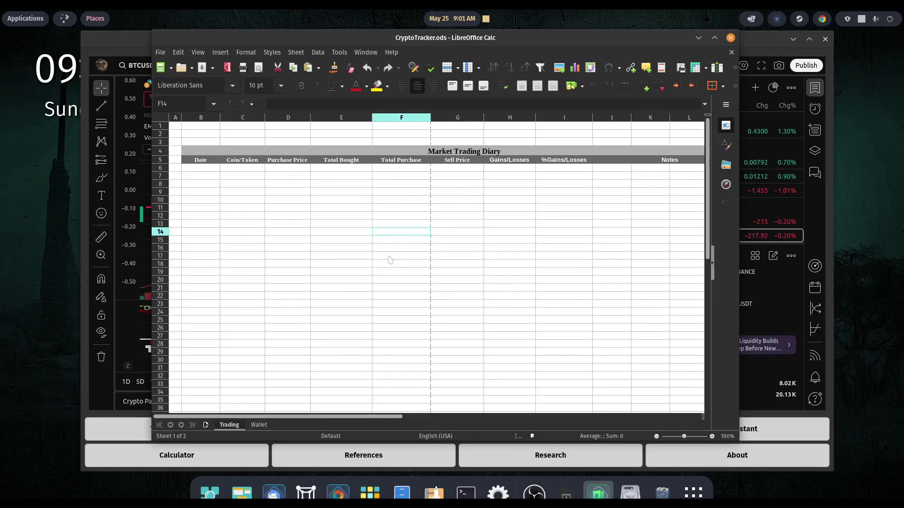
drag(277, 417, 162, 417)
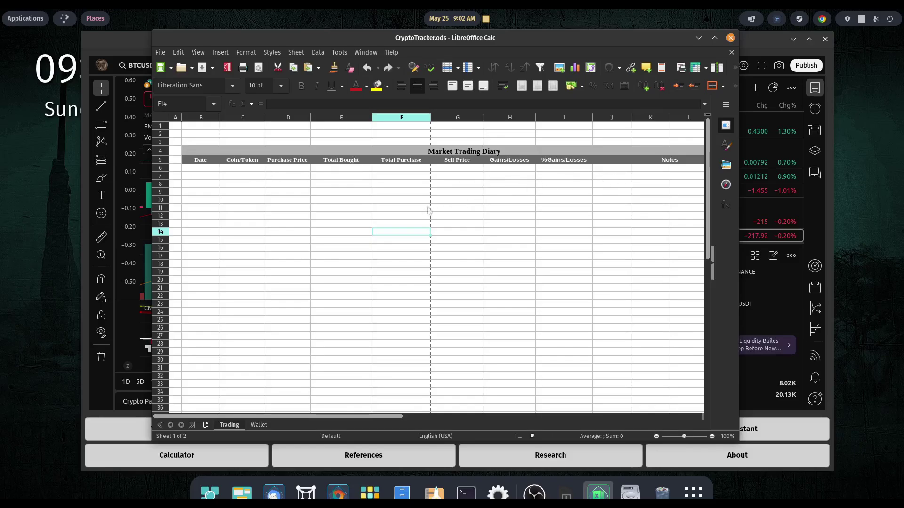
click(731, 38)
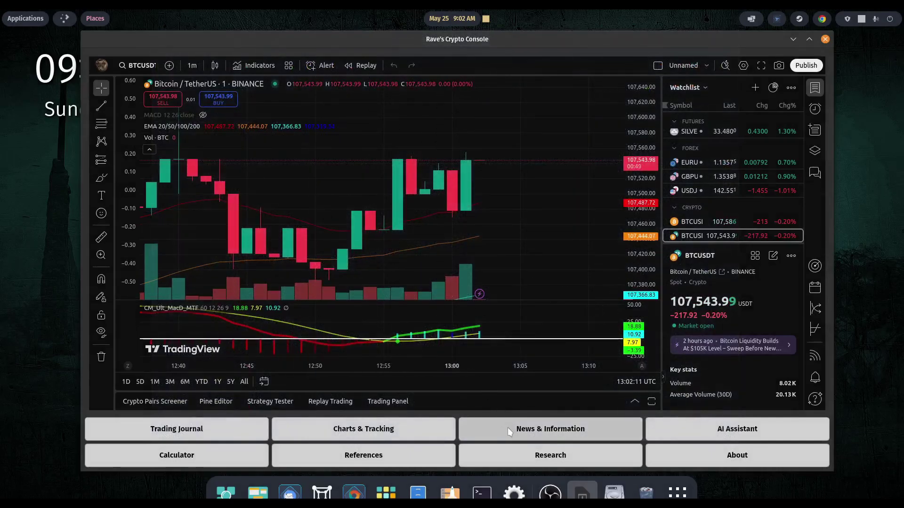
- Look through the console's news section, viewing the CryptoPanic feed and the CoinStats social and handpicked news
click(508, 428)
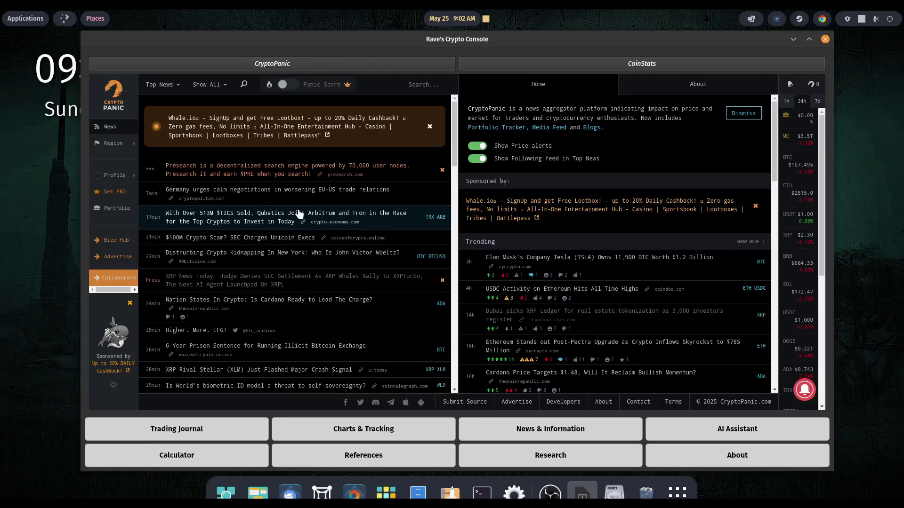
click(573, 66)
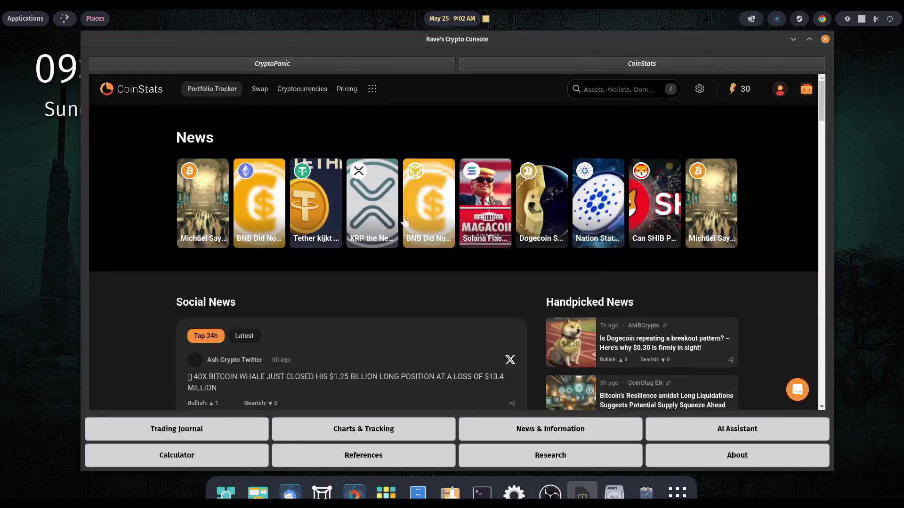
scroll(419, 267, down, 3)
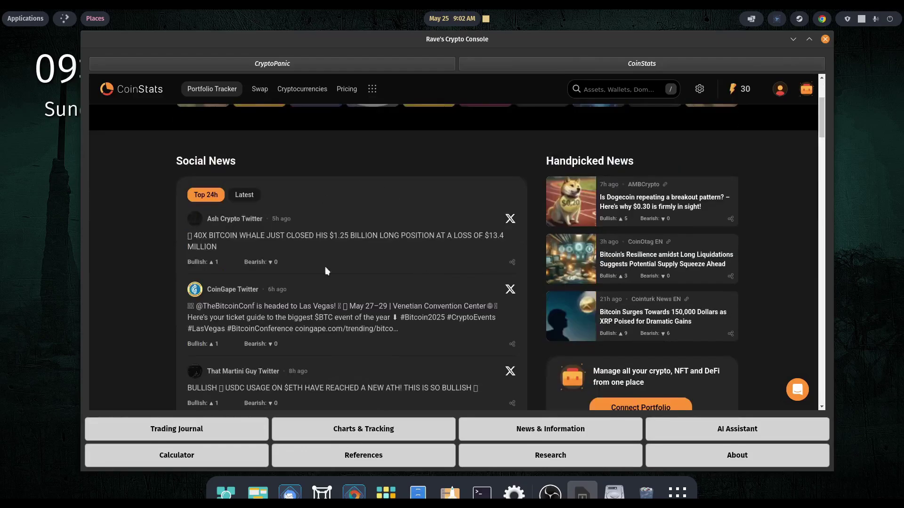
scroll(416, 254, down, 6)
scroll(416, 253, up, 3)
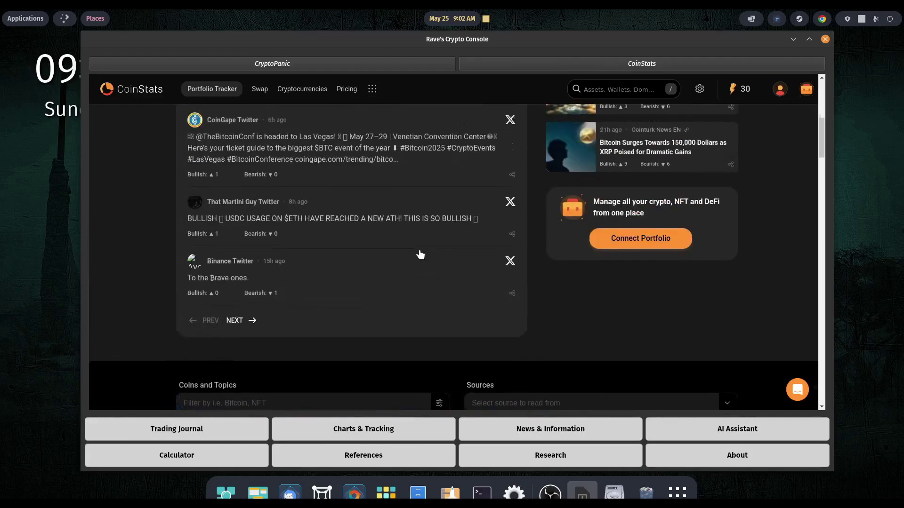
scroll(420, 255, up, 10)
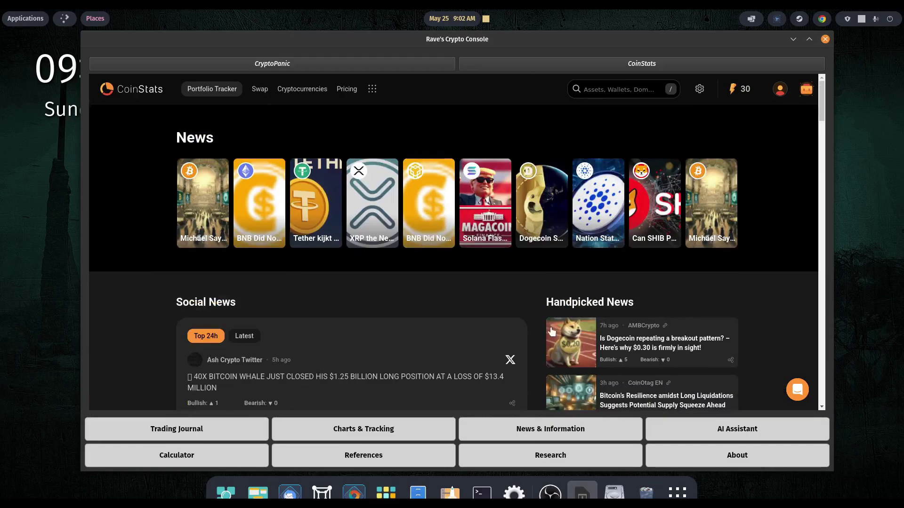
- Show the console's AI Assistant page, and open its calculator for a brief look before closing it
click(706, 432)
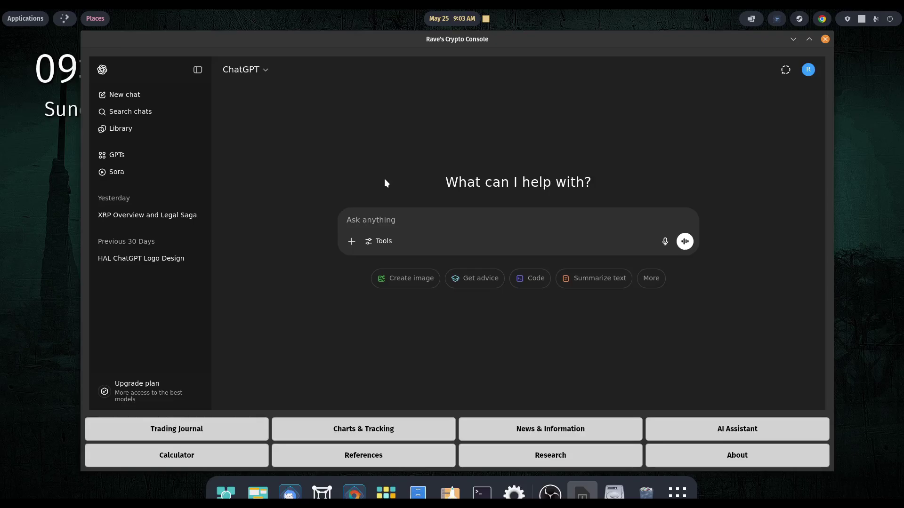
click(179, 455)
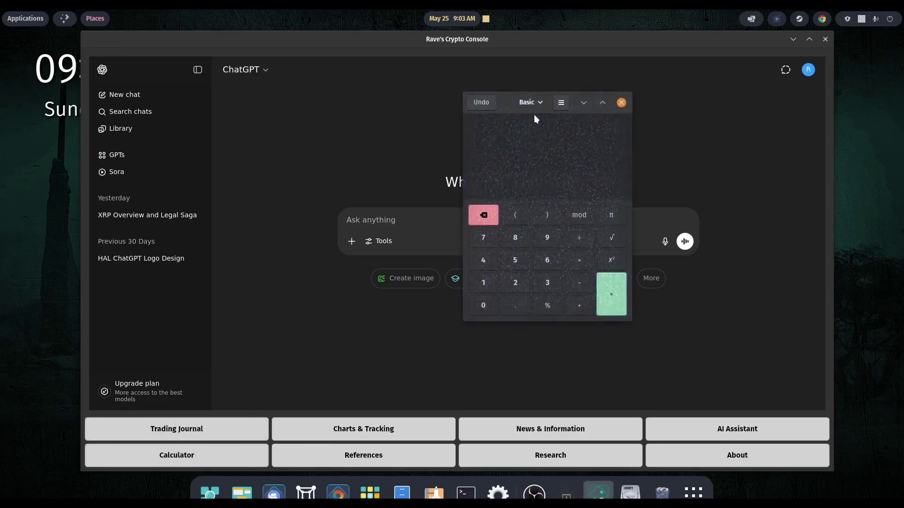
drag(505, 99, 546, 103)
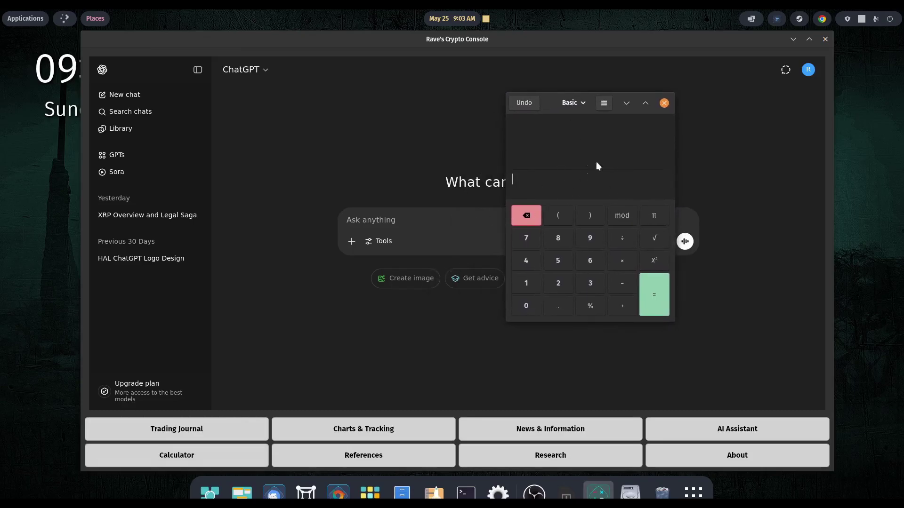
click(664, 102)
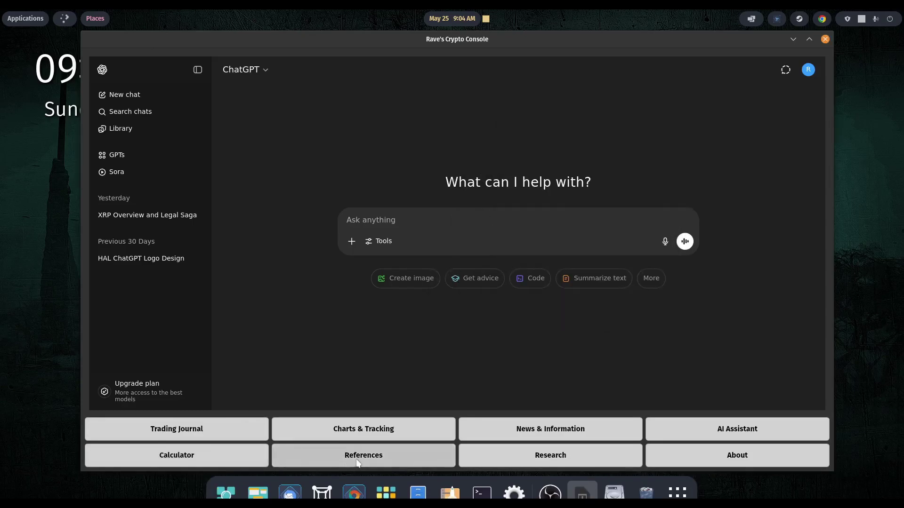
- Open the console's References folder and view Crypto Trading Glossary.pdf, closing the document after reading
click(358, 456)
drag(264, 38, 497, 96)
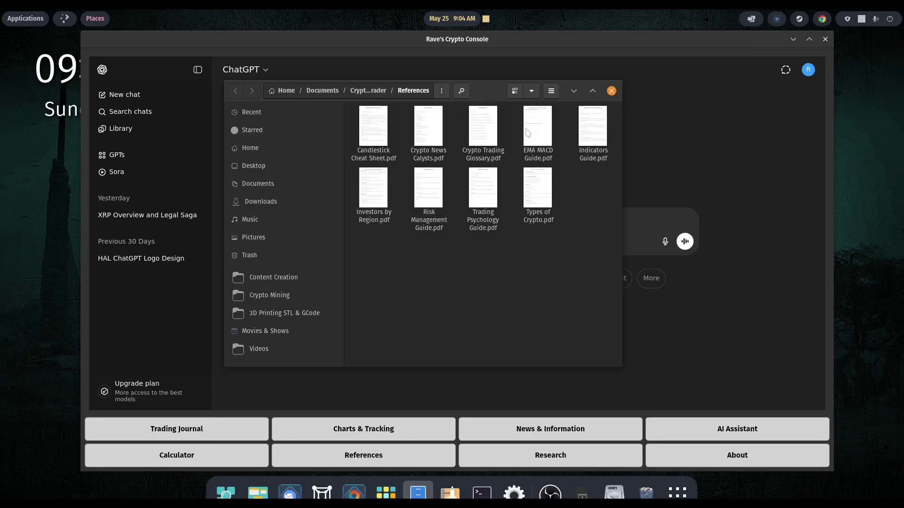
double_click(480, 124)
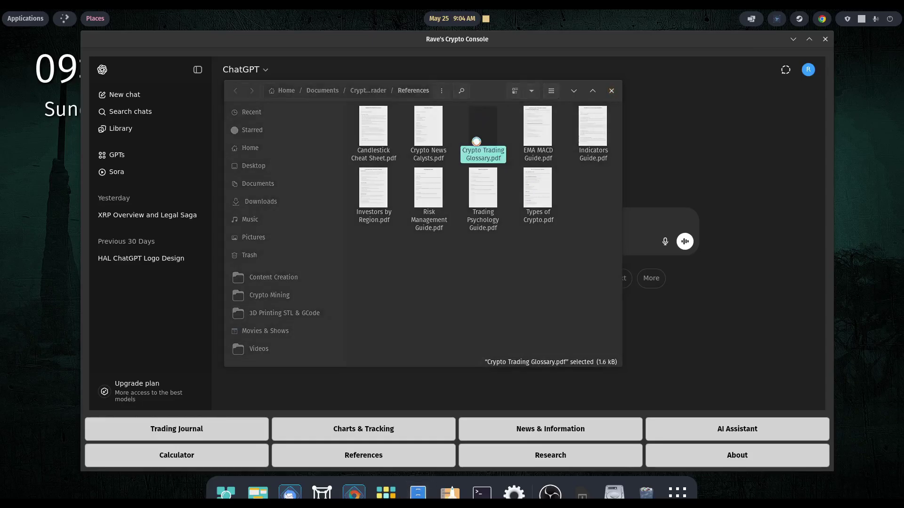
scroll(372, 180, down, 3)
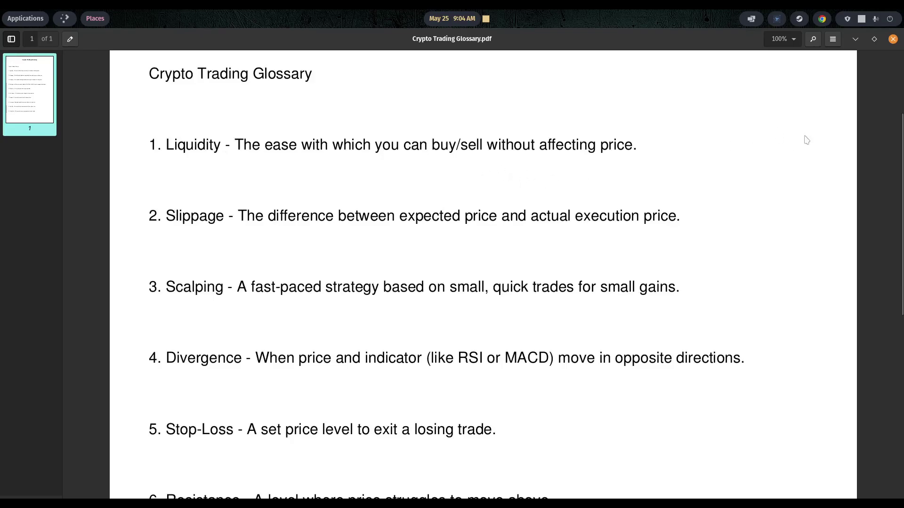
click(893, 39)
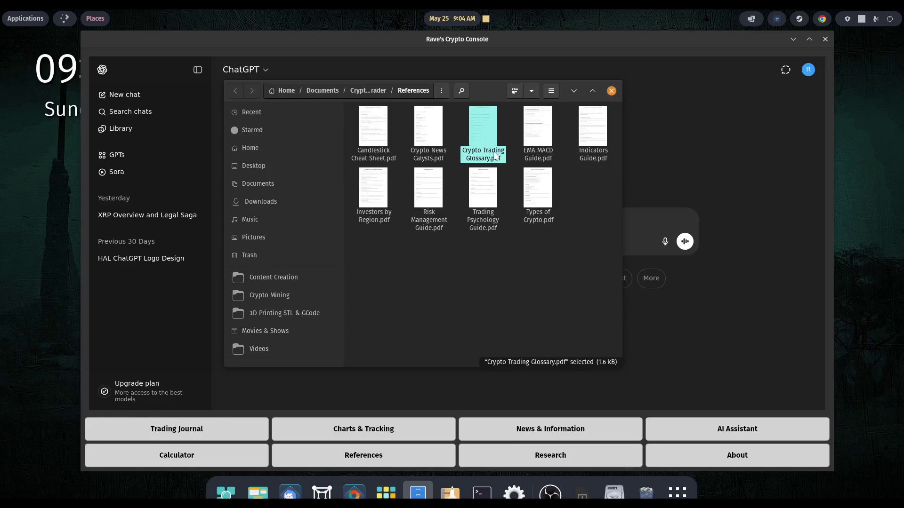
- Read through the candlestick patterns in Candlestick Cheat Sheet.pdf, and close both the document and the References folder
double_click(376, 124)
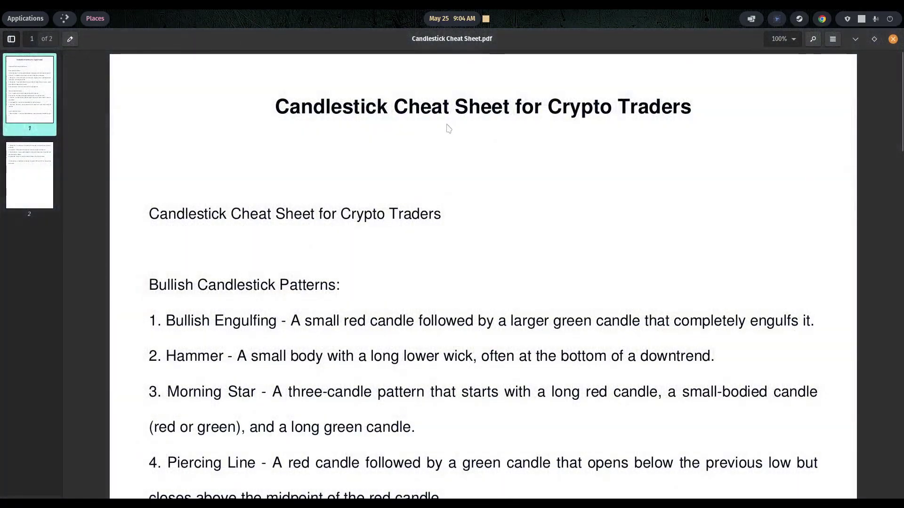
scroll(469, 163, down, 3)
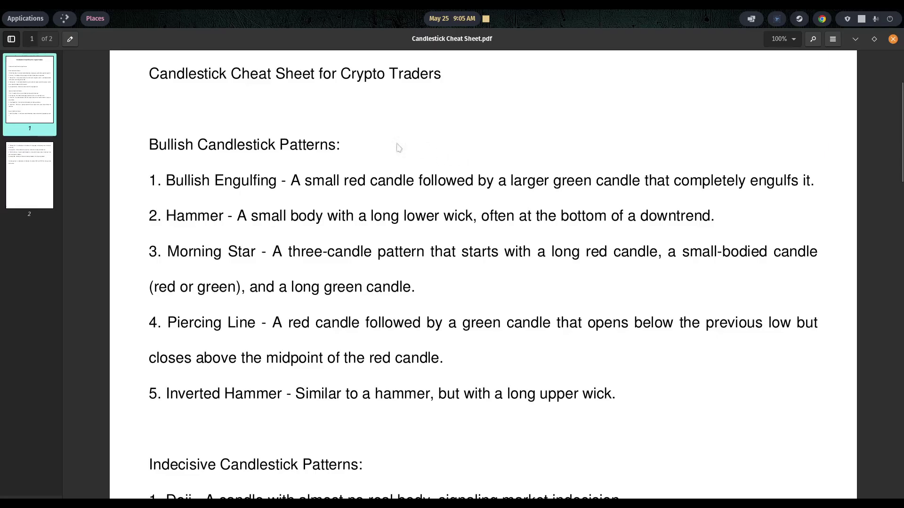
scroll(383, 156, down, 6)
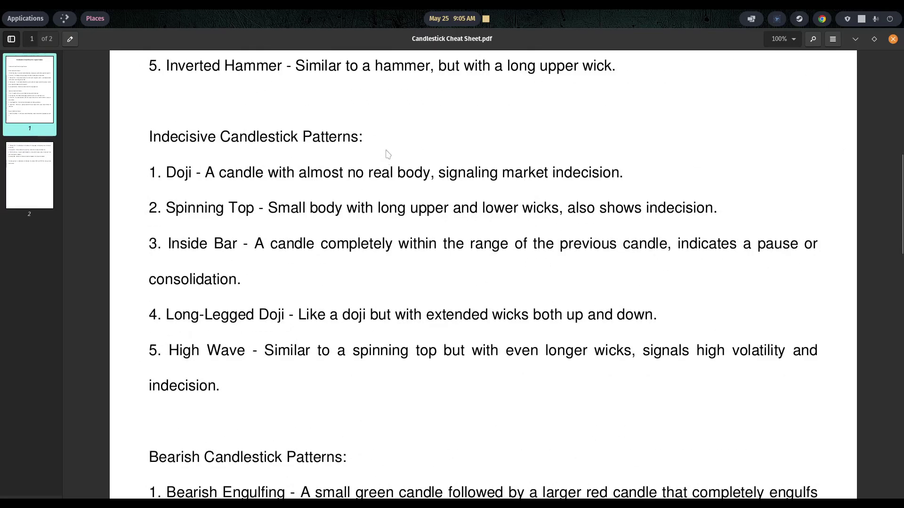
scroll(387, 154, down, 8)
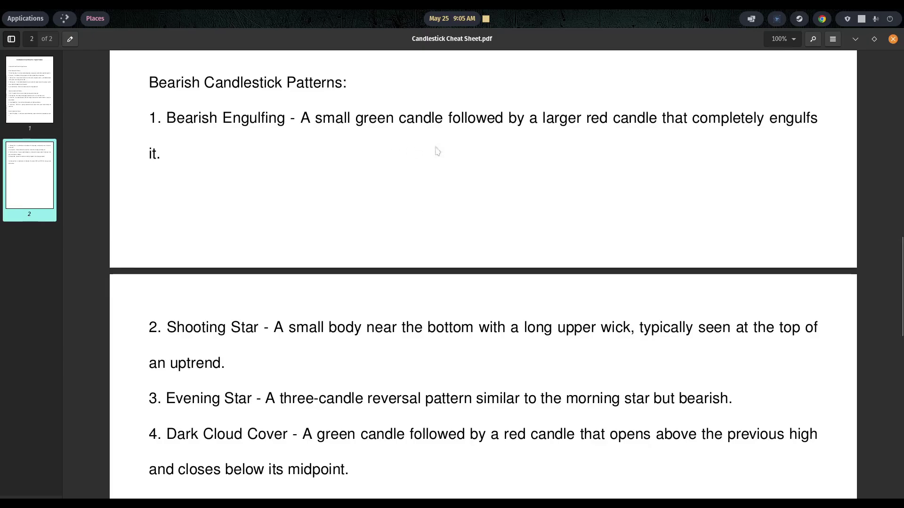
click(893, 39)
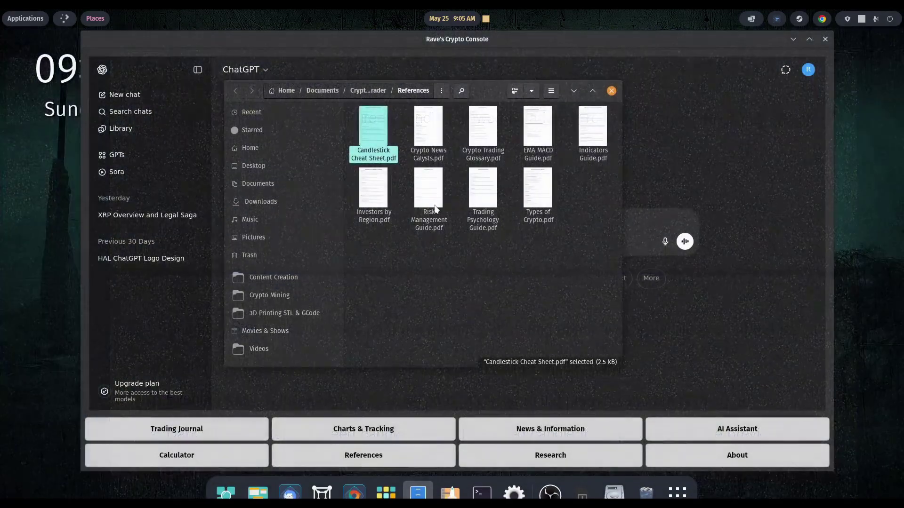
click(611, 90)
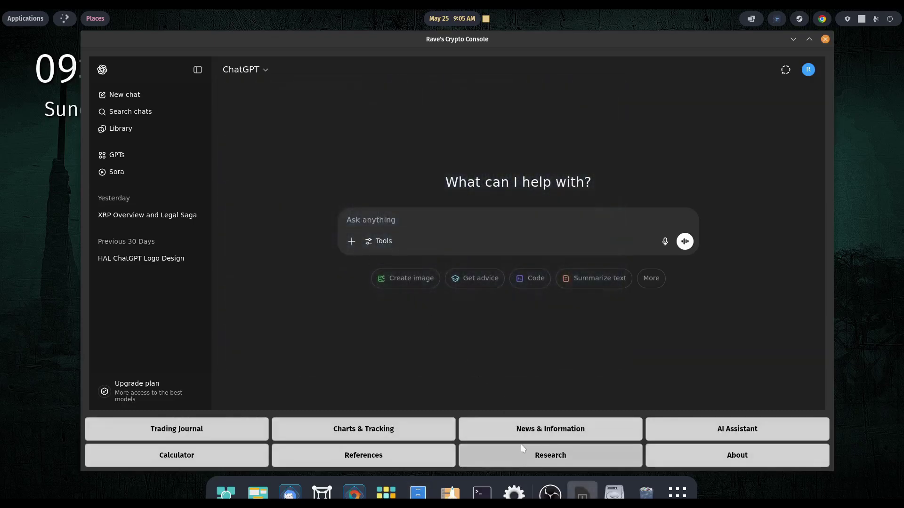
- Examine the cryptocurrency prices by market cap on the CoinGecko page of the console's research section
click(521, 446)
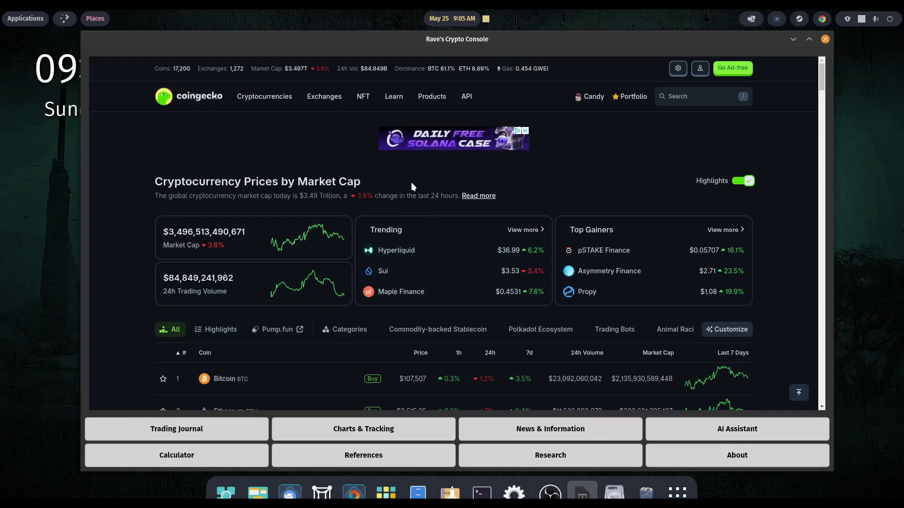
scroll(411, 183, down, 5)
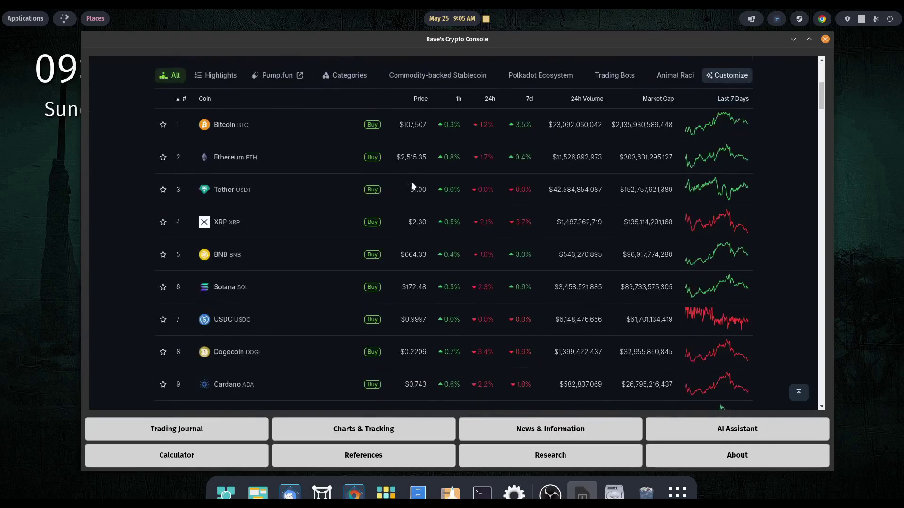
scroll(411, 182, down, 1)
scroll(411, 181, up, 6)
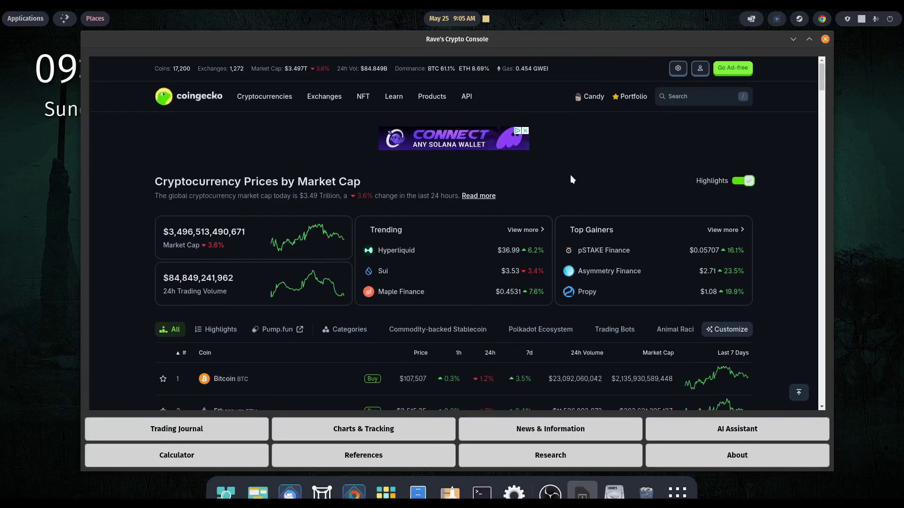
scroll(570, 175, down, 2)
scroll(560, 179, down, 2)
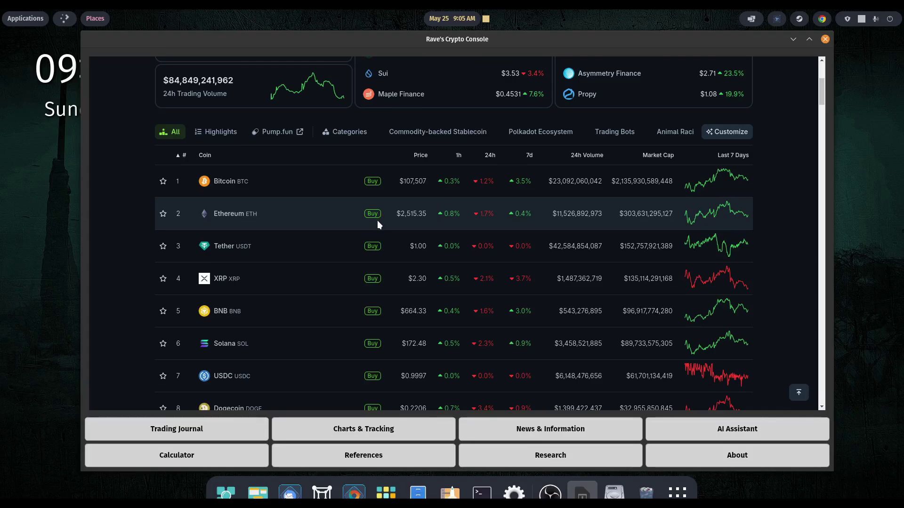
- Open XRP's detail page from the coin list and review its price chart, statistics and background information
click(220, 279)
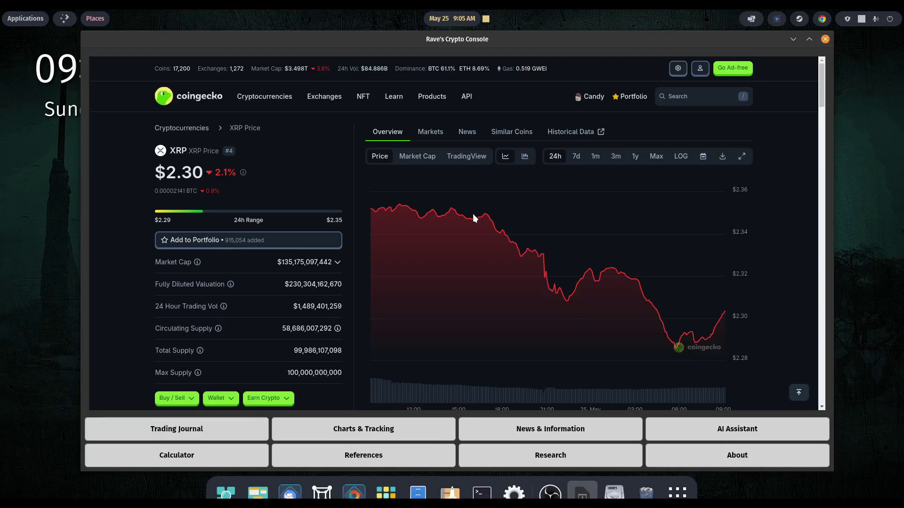
mouse_move(473, 215)
scroll(474, 217, down, 8)
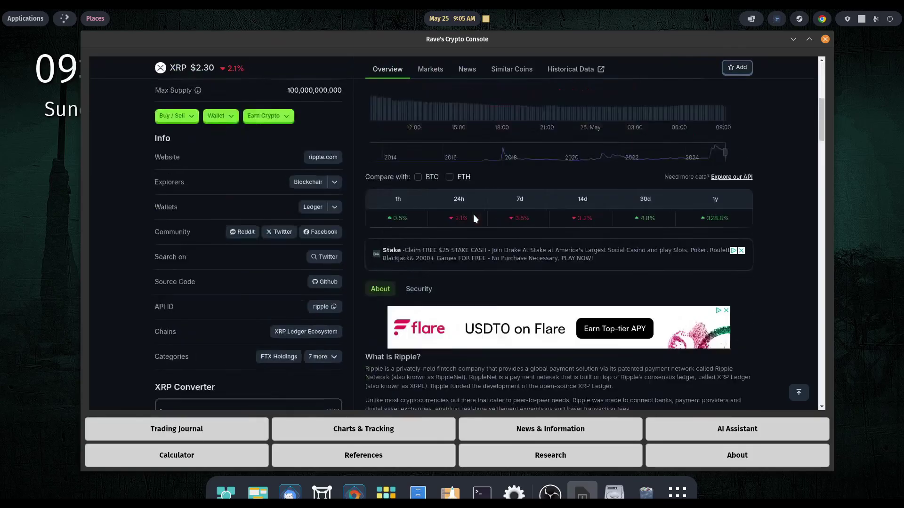
- Read XRP's background text and FAQs on its CoinGecko overview page, and return to the price chart
scroll(475, 218, down, 3)
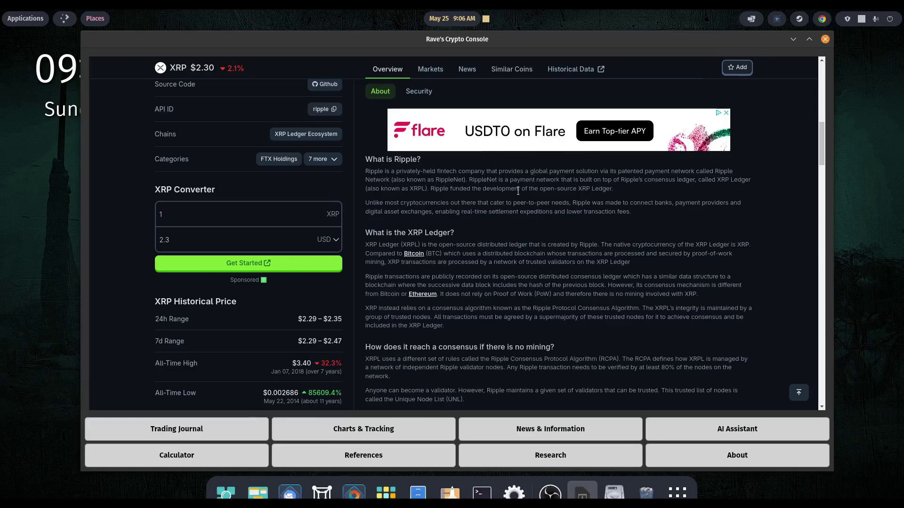
scroll(474, 175, down, 2)
scroll(474, 173, down, 3)
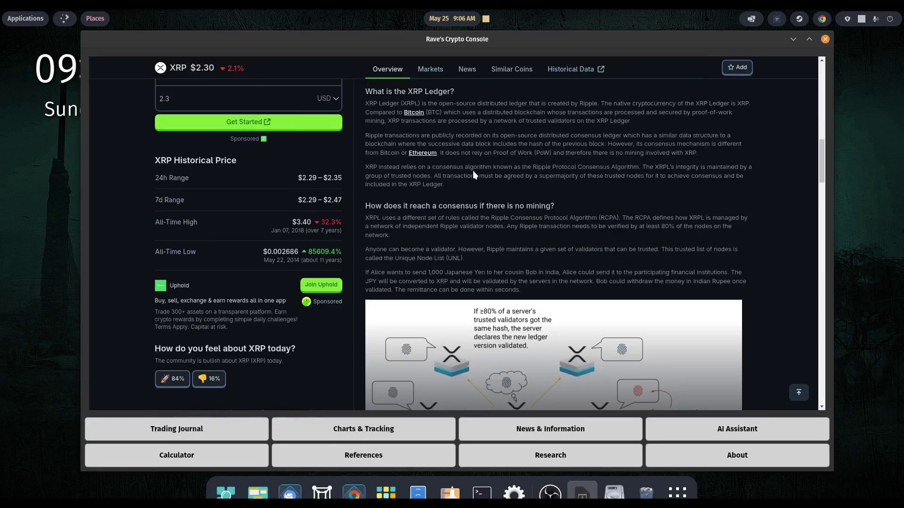
scroll(473, 174, down, 9)
click(384, 229)
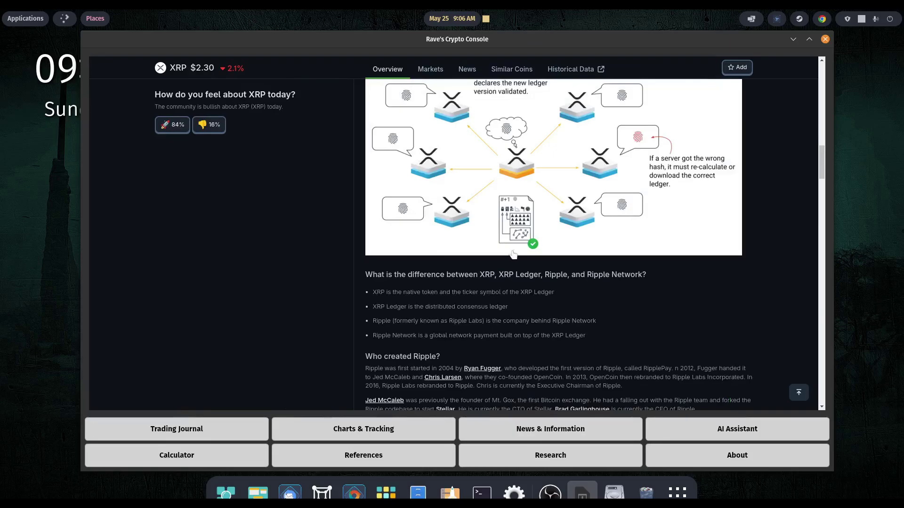
scroll(505, 251, down, 3)
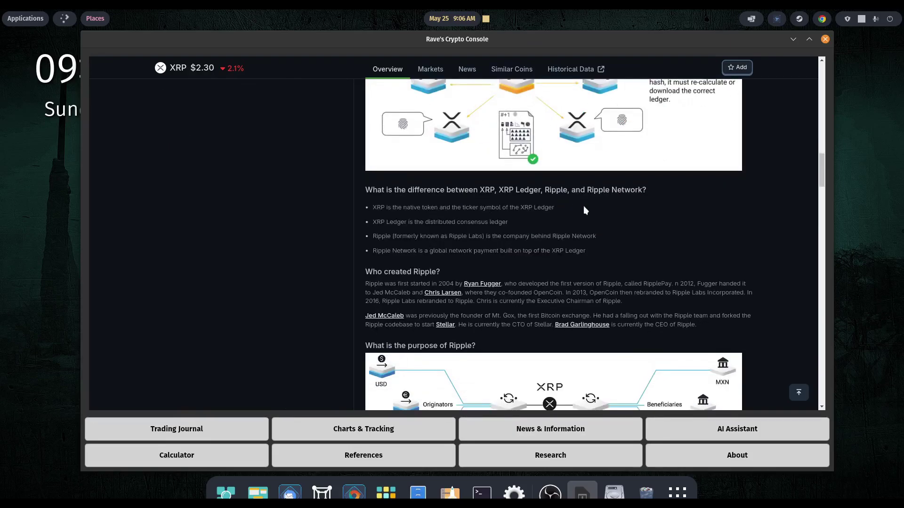
scroll(583, 210, down, 2)
scroll(506, 203, down, 8)
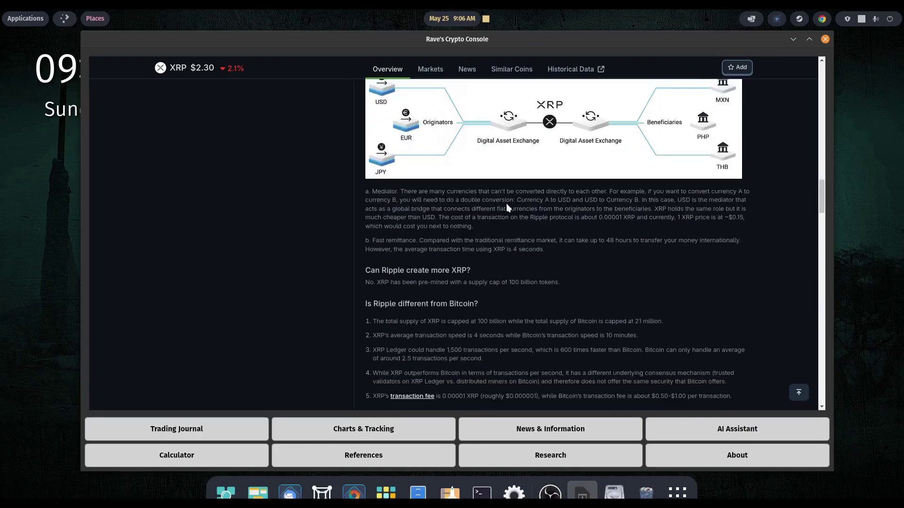
scroll(507, 202, down, 3)
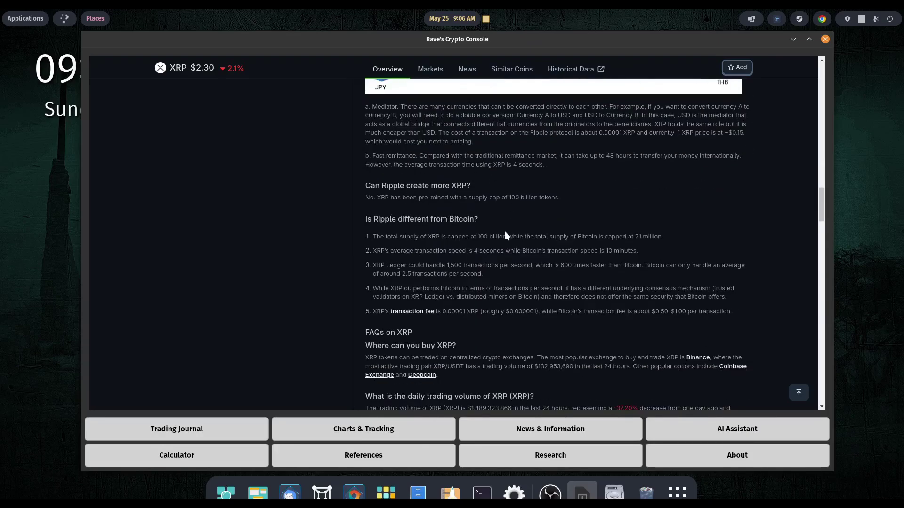
scroll(505, 231, down, 2)
scroll(505, 232, down, 3)
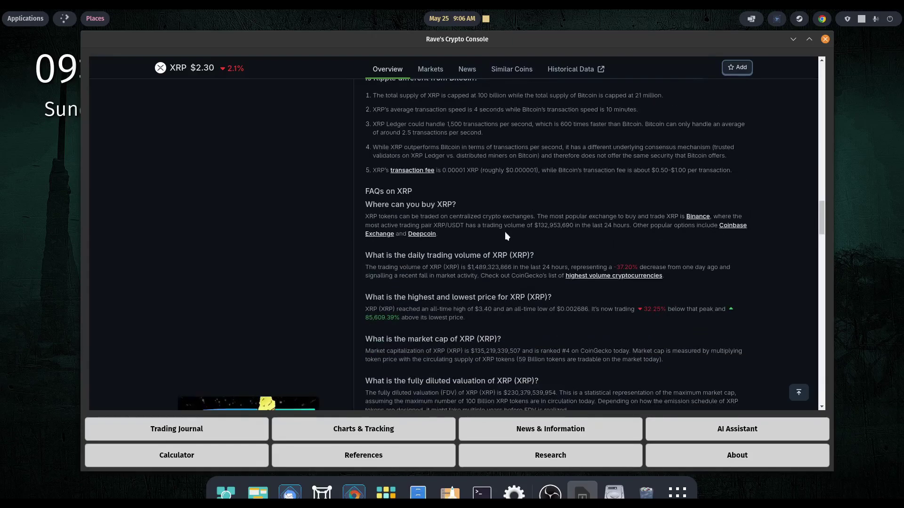
scroll(505, 233, up, 13)
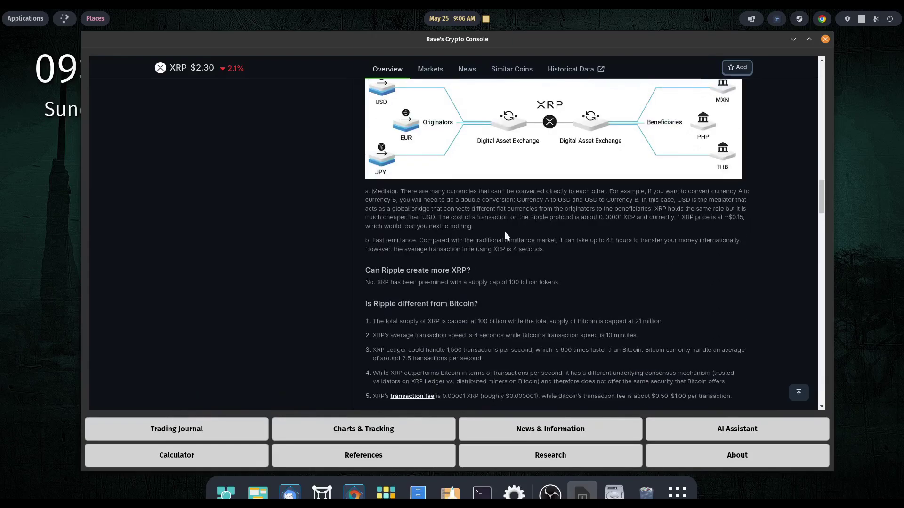
scroll(505, 236, up, 15)
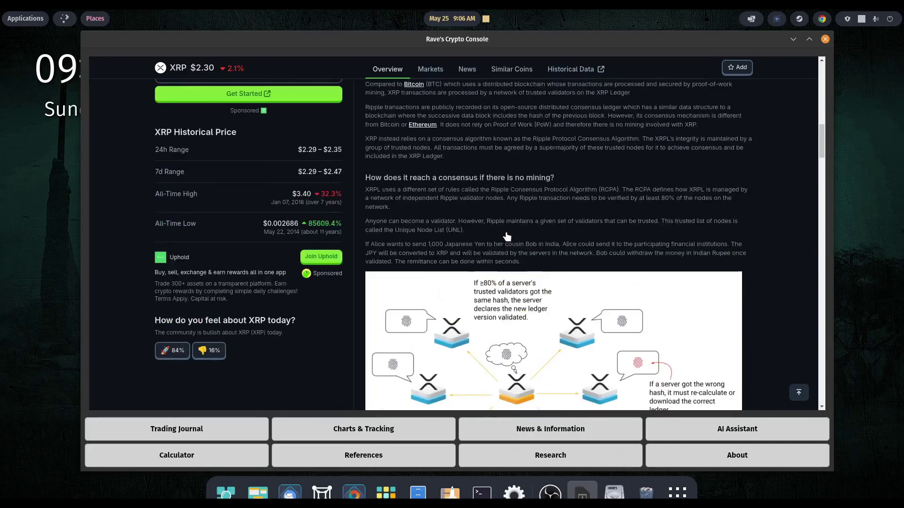
scroll(506, 236, up, 3)
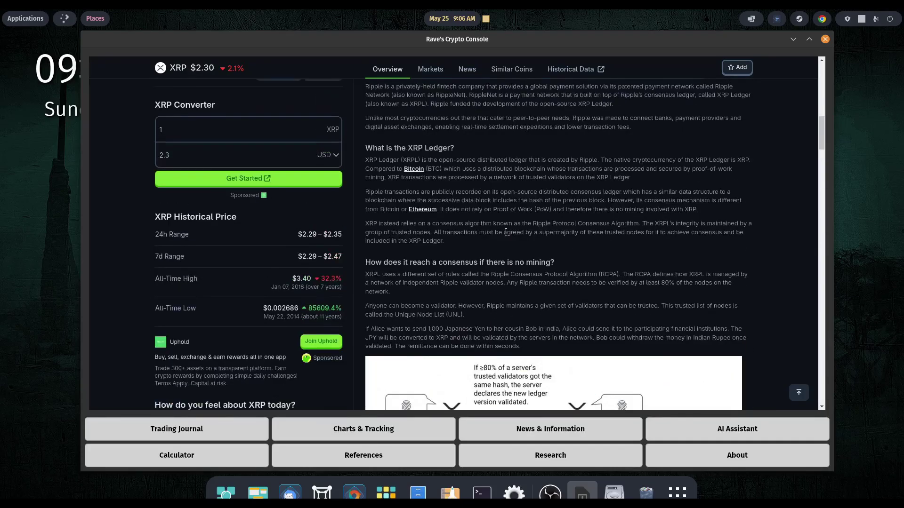
scroll(505, 233, up, 20)
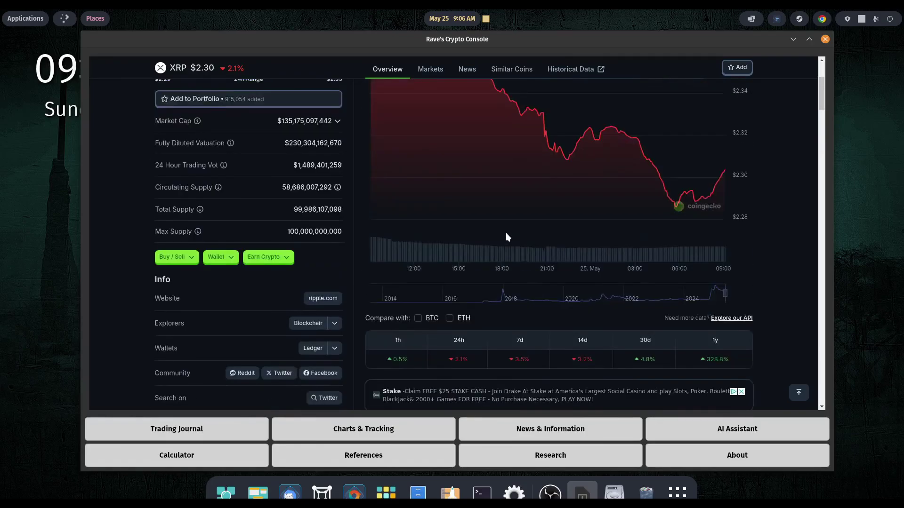
- View the console's About information on author, license, contact and disclaimer, and close Rave's Crypto Console
click(704, 456)
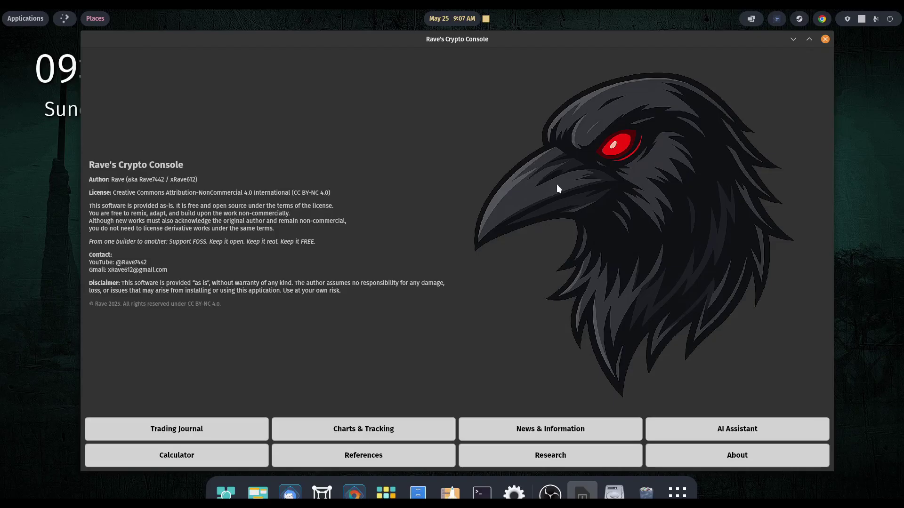
click(826, 39)
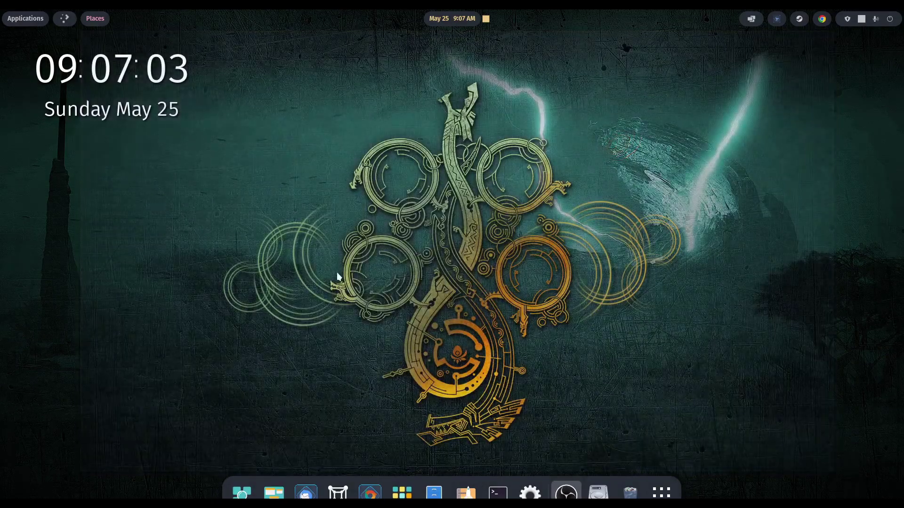
- Switch to the linuxmint-22 2 virtual machine and run sudo apt update in a terminal, entering the account password and closing the terminal when it finishes
click(338, 493)
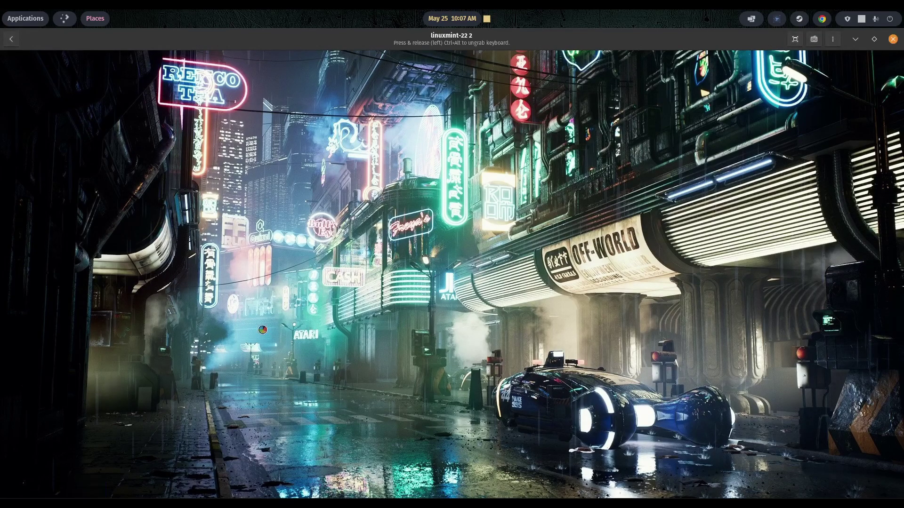
key(ctrl+alt+t)
drag(300, 73, 482, 130)
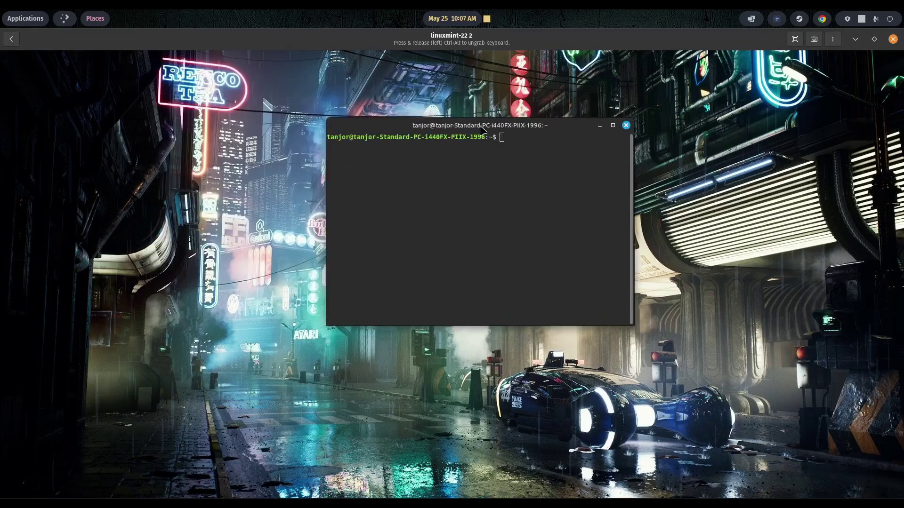
text(sudo apt update)
key(Return)
text(***)
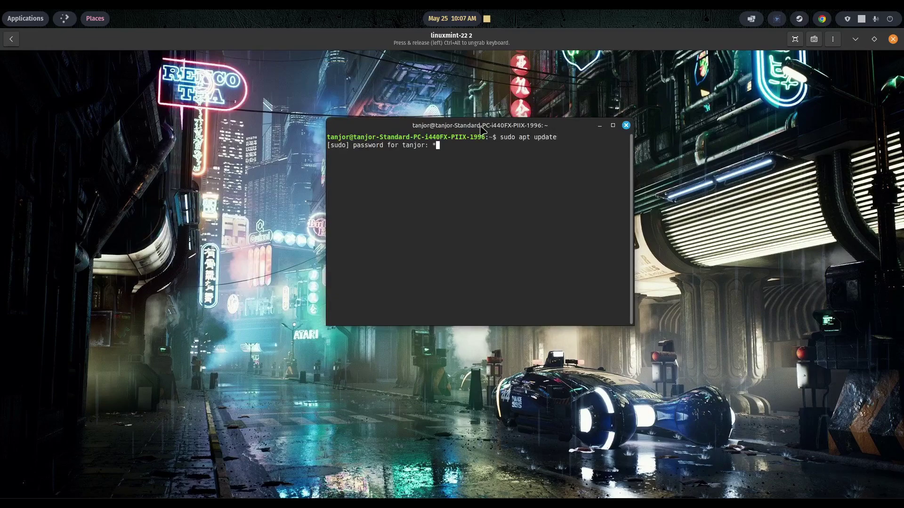
key(Return)
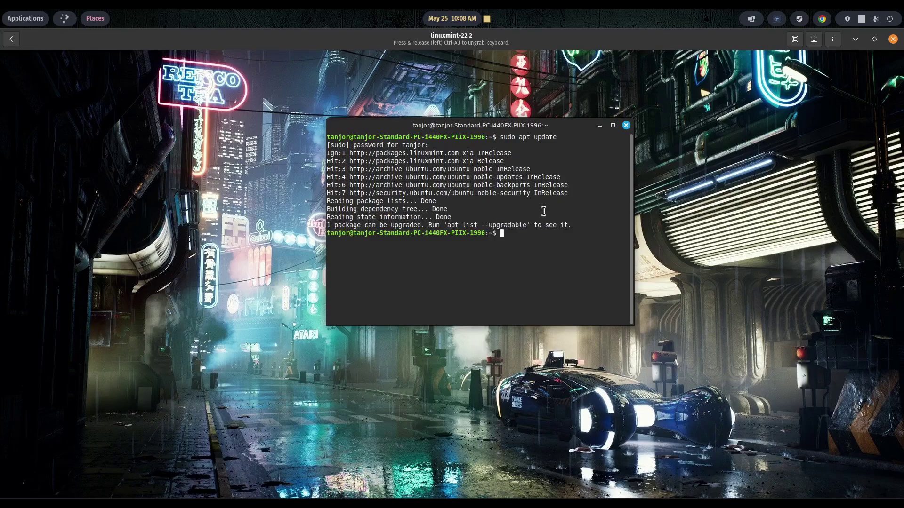
click(626, 125)
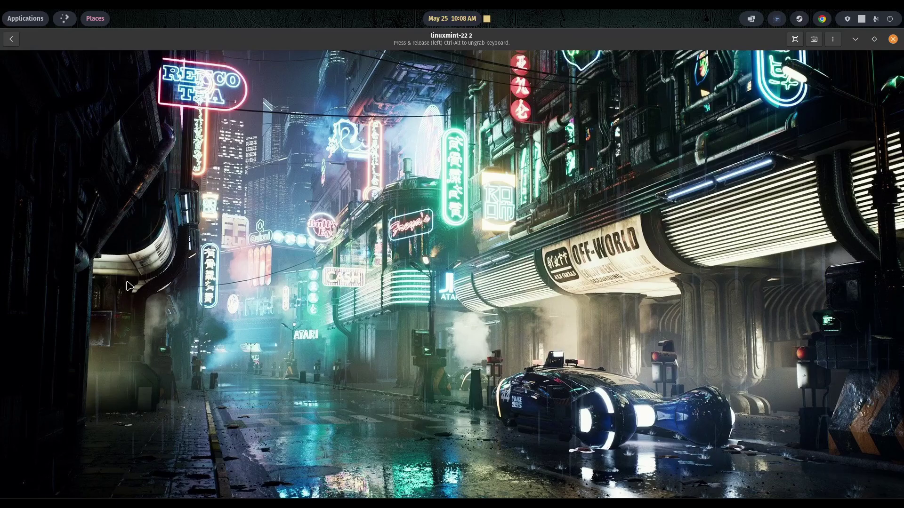
- Open the Crypto Console folder from the home directory in the file manager, with its window placed near the middle of the desktop
key(super+e)
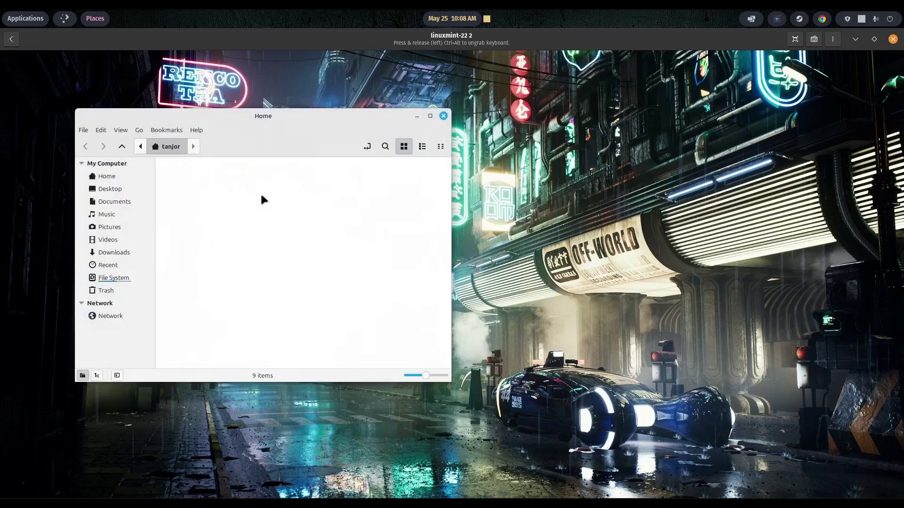
drag(278, 123, 462, 116)
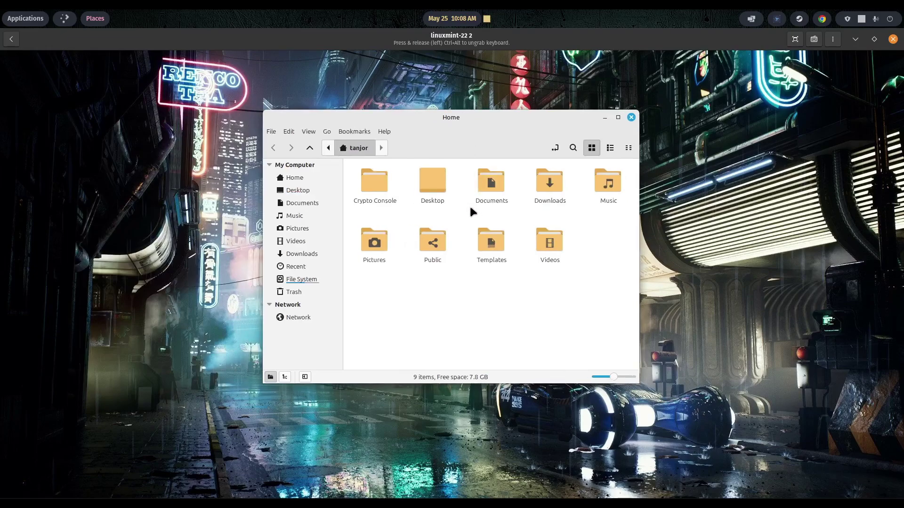
double_click(377, 177)
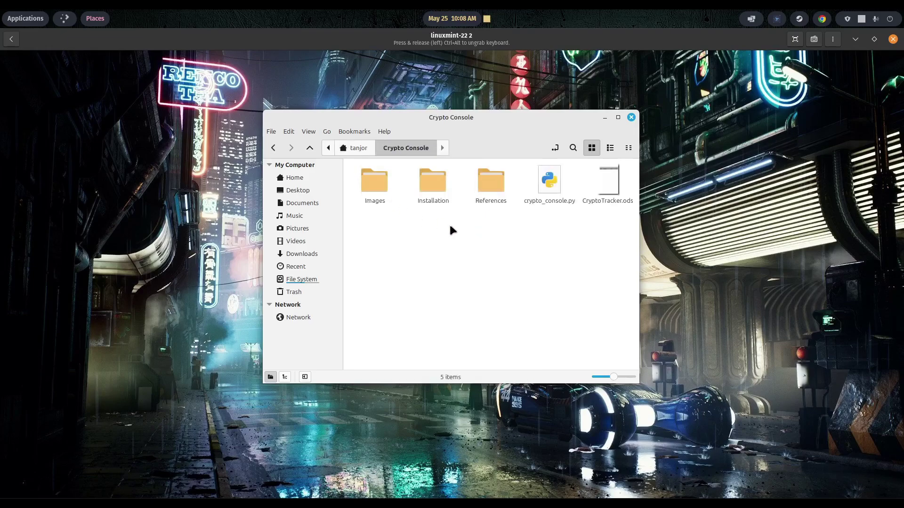
drag(482, 125, 501, 118)
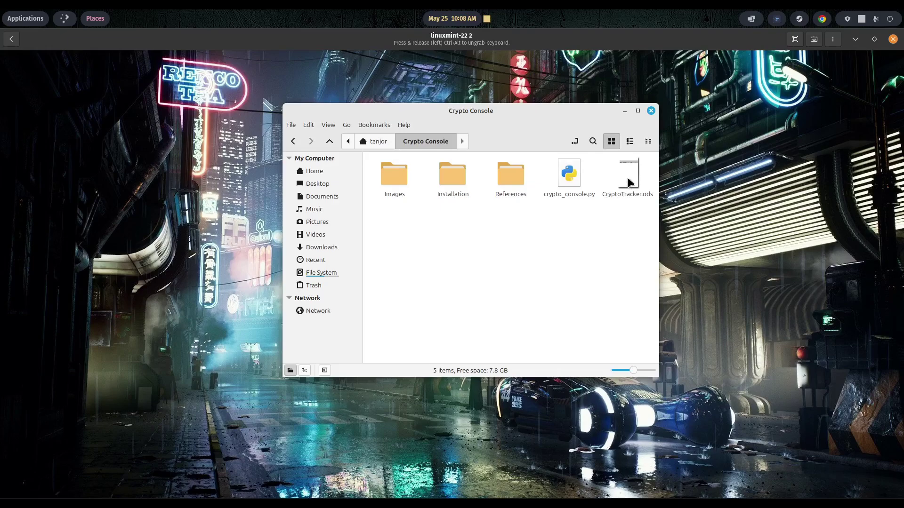
- Look through the contents of the Images, Installation and References folders, returning to the Crypto Console folder
double_click(394, 178)
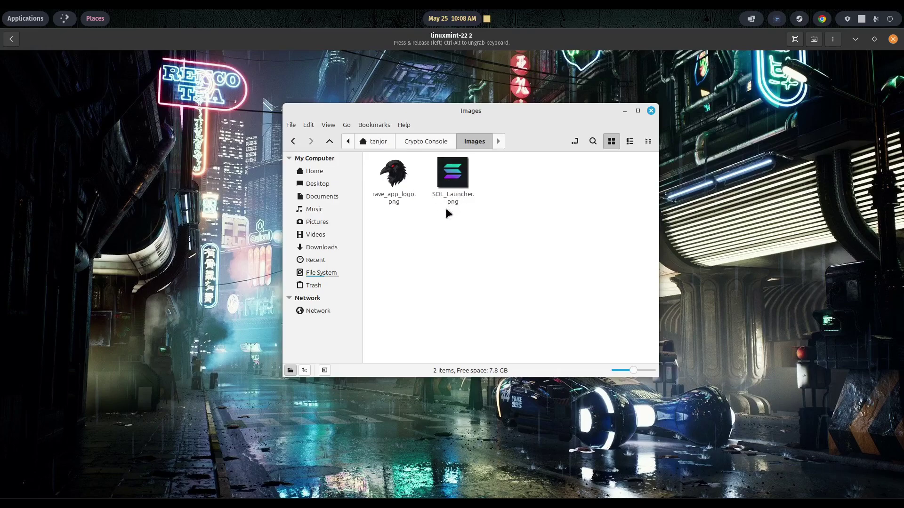
click(415, 140)
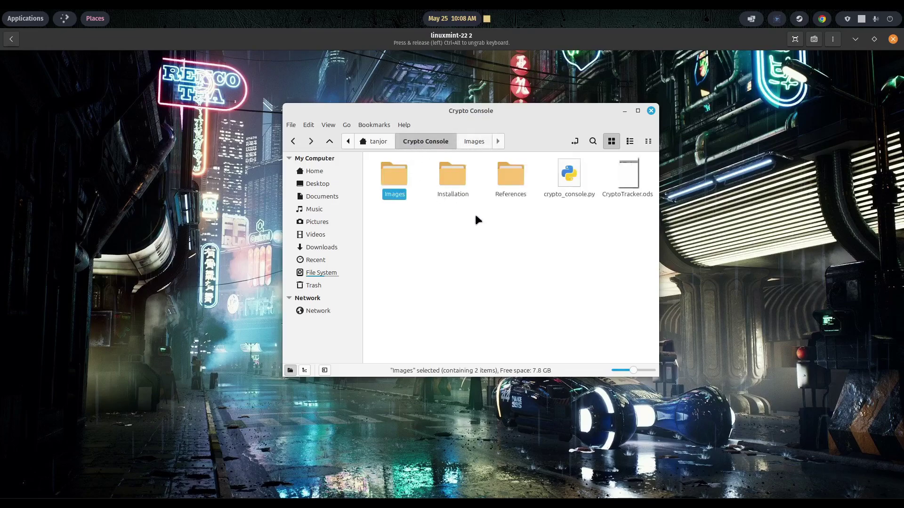
double_click(453, 182)
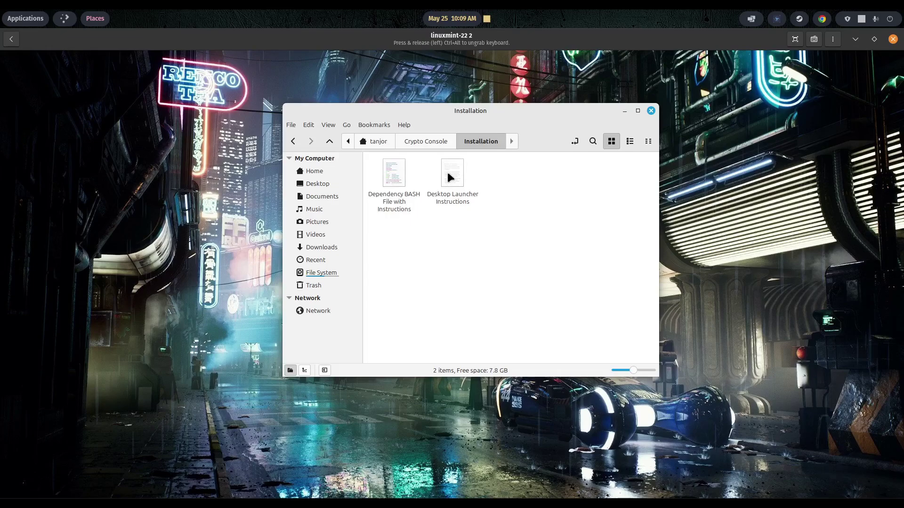
click(426, 140)
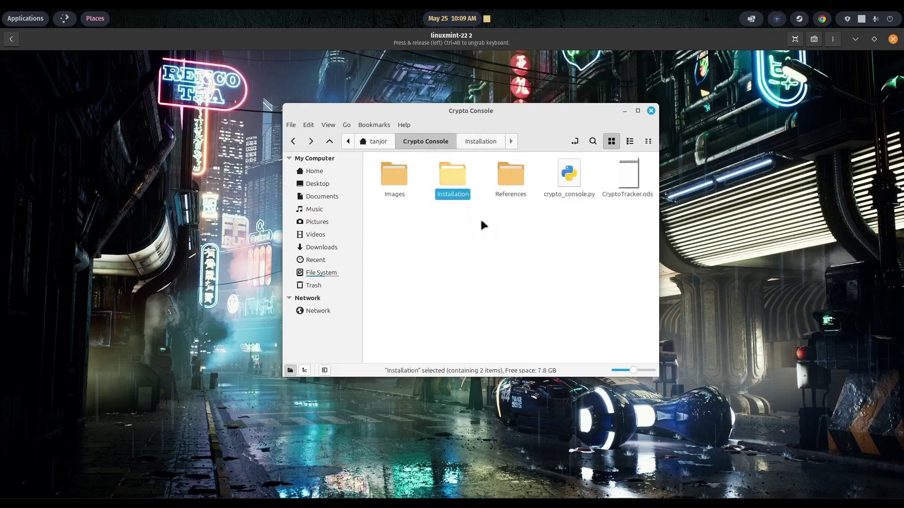
double_click(506, 178)
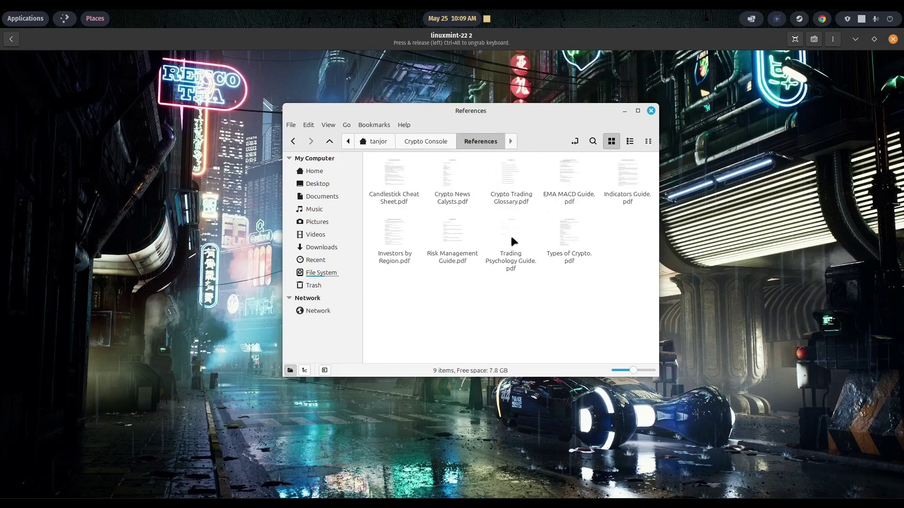
click(420, 143)
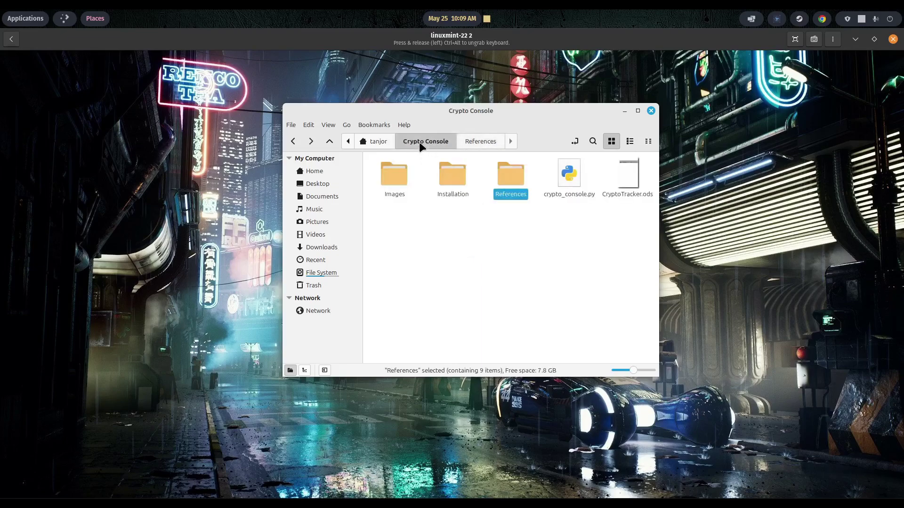
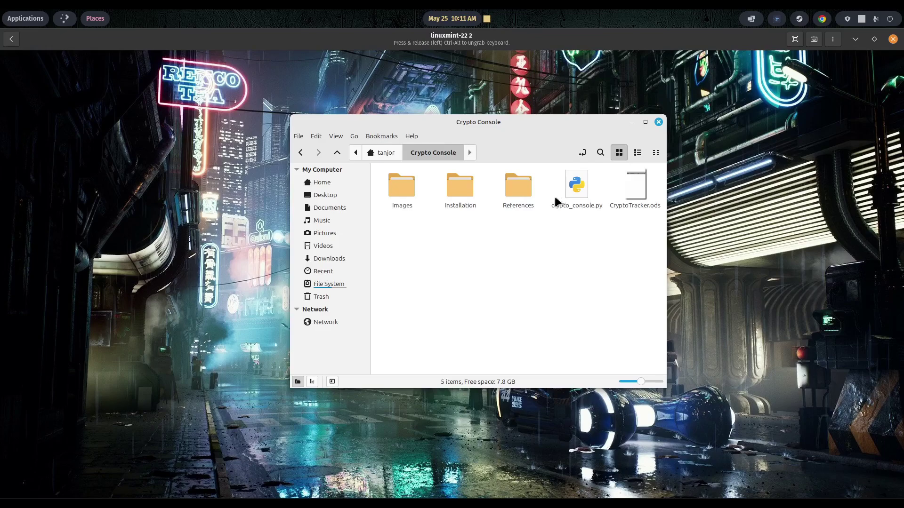
- Set the virtual machine's desktop theme appearance to Dark and close the Themes settings
click(35, 496)
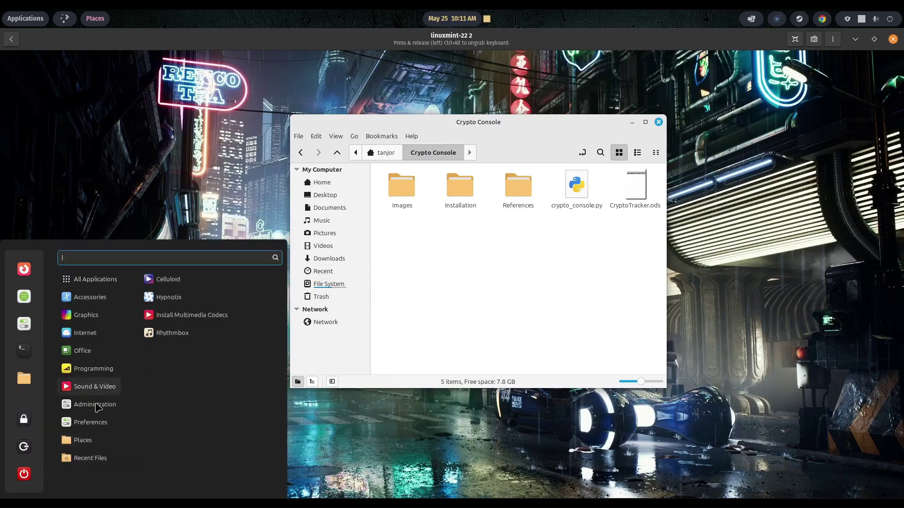
mouse_move(89, 422)
scroll(200, 413, down, 5)
scroll(200, 413, down, 10)
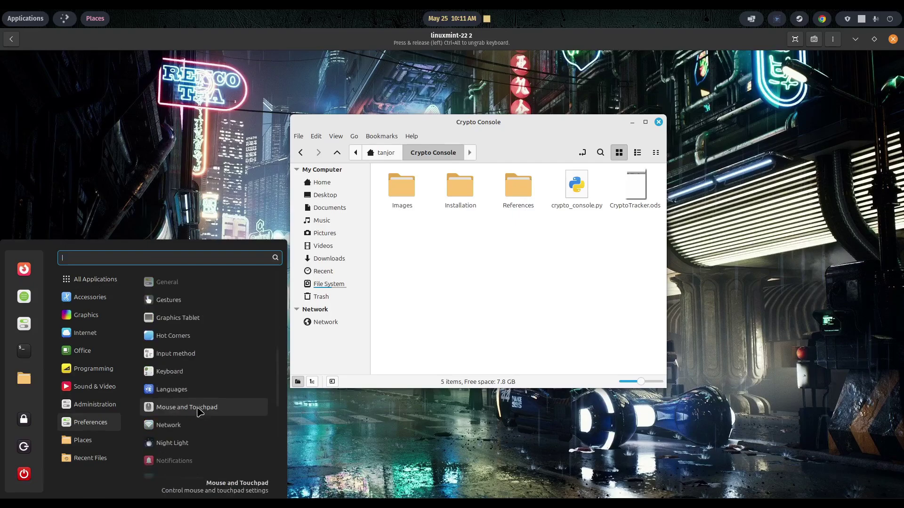
click(190, 401)
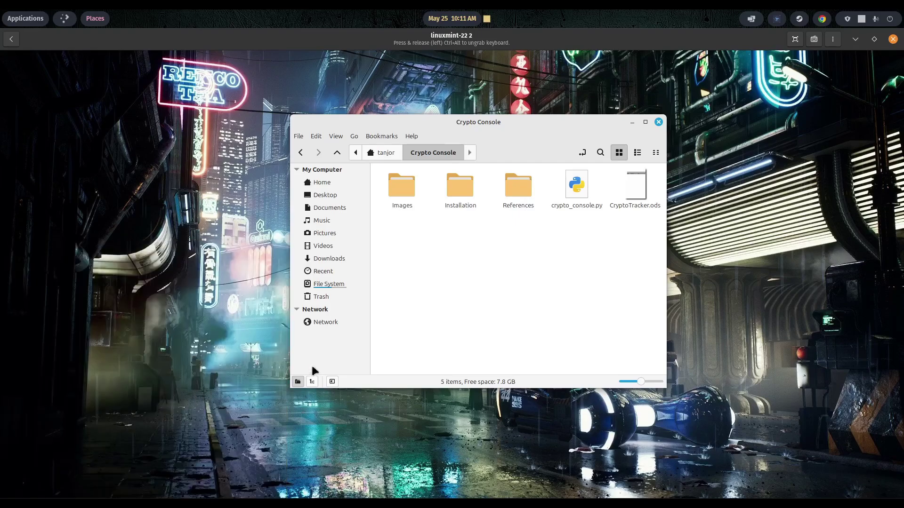
click(476, 245)
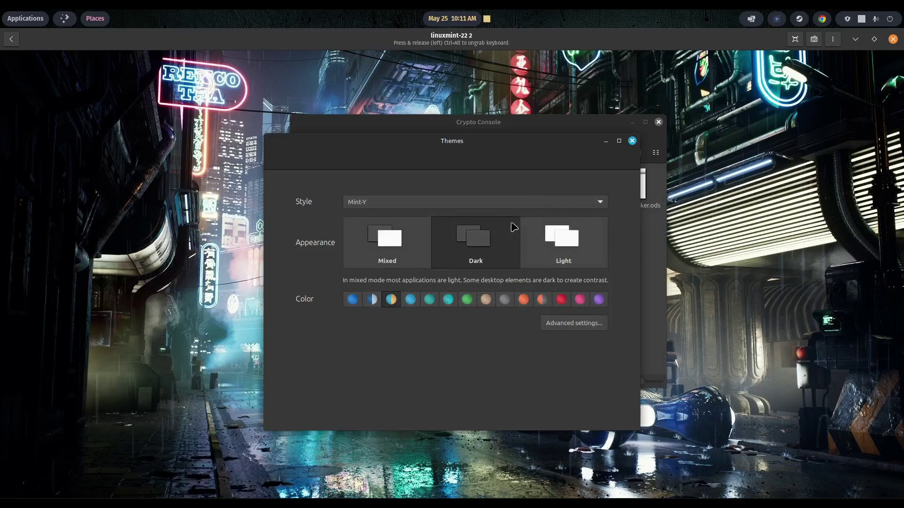
click(632, 141)
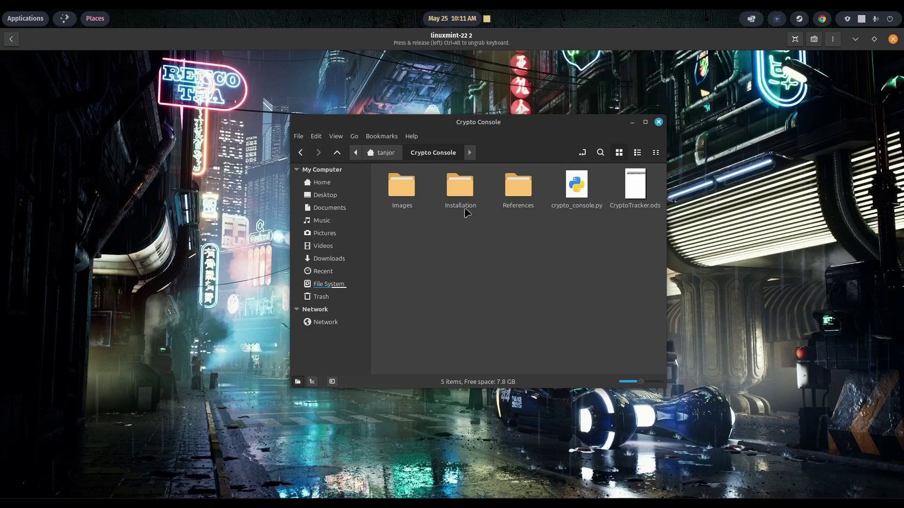
- Read through the Dependency BASH File with Instructions in the Installation folder, closing the file afterward
double_click(460, 187)
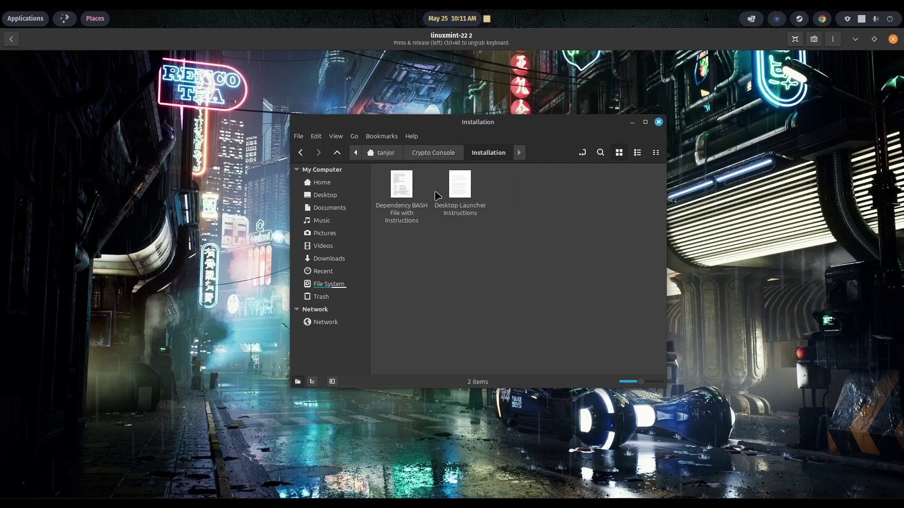
double_click(397, 189)
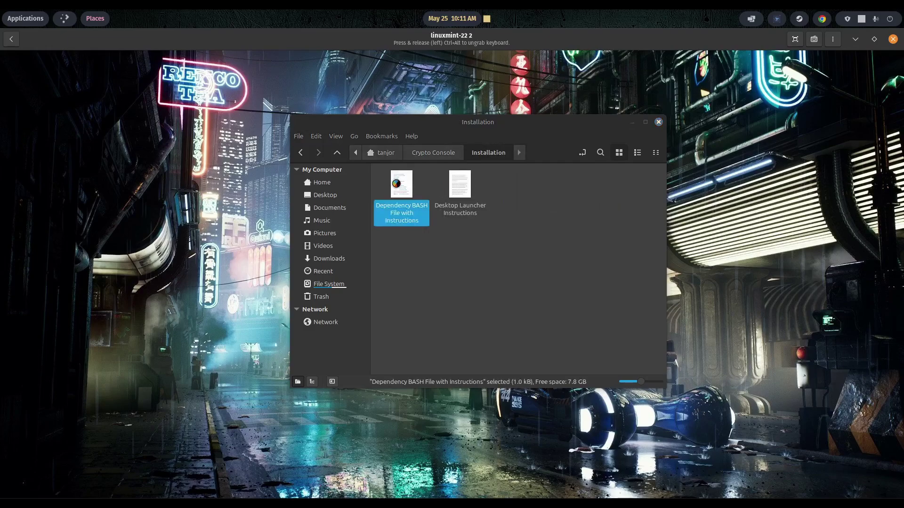
drag(356, 92, 620, 95)
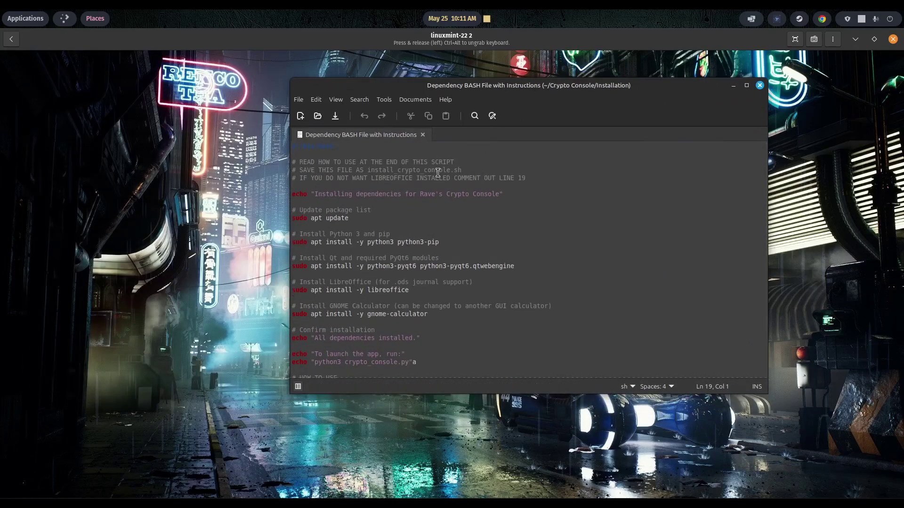
scroll(455, 225, down, 2)
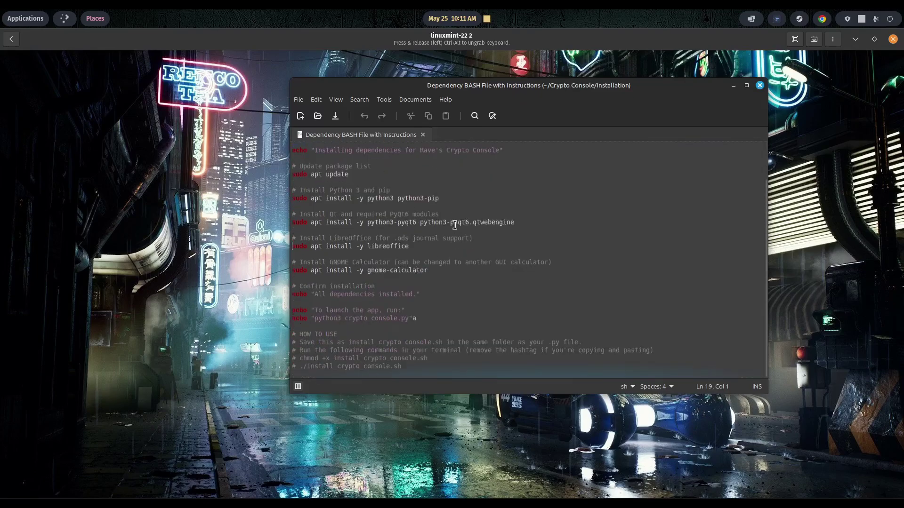
scroll(455, 225, up, 3)
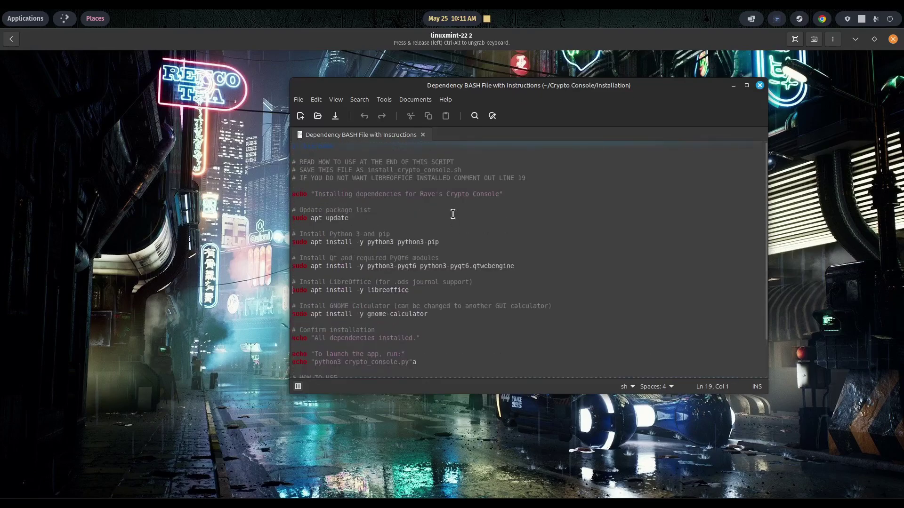
click(759, 85)
- Copy the Dependency BASH File with Instructions from the Installation folder into the Crypto Console folder
right_click(399, 186)
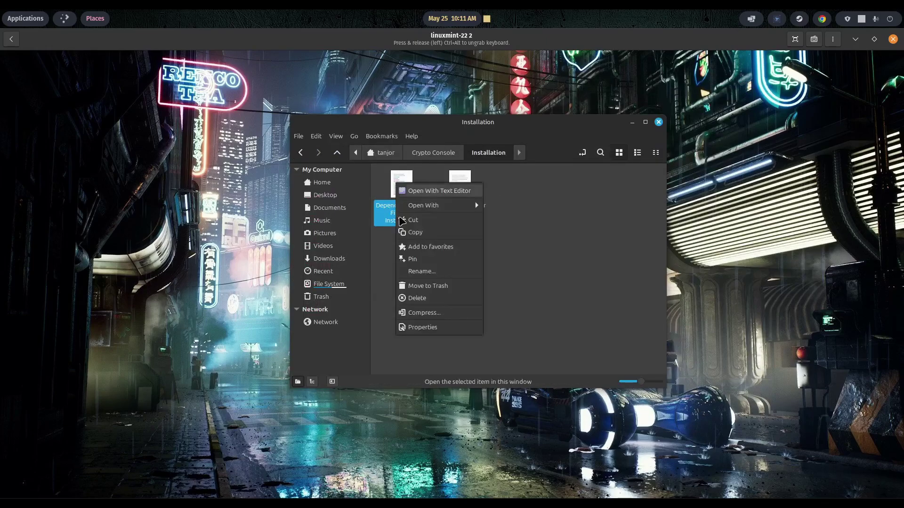
click(413, 234)
click(428, 151)
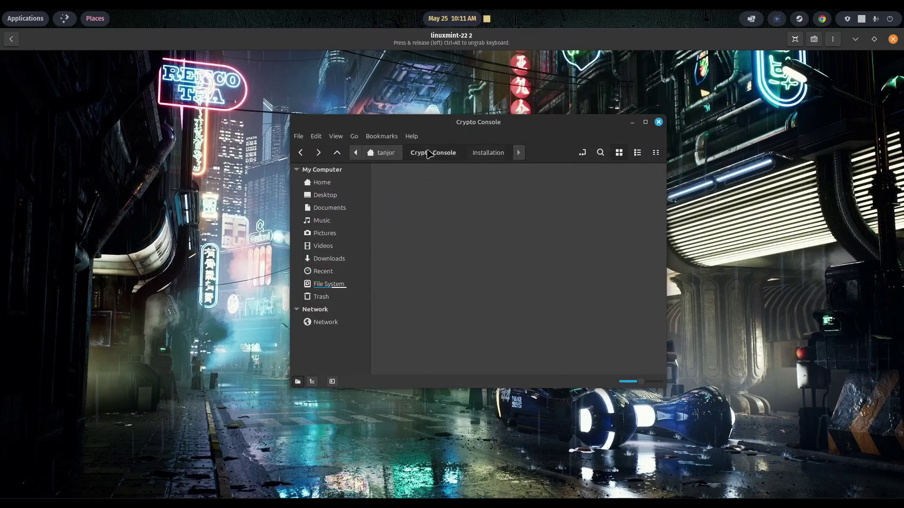
right_click(408, 246)
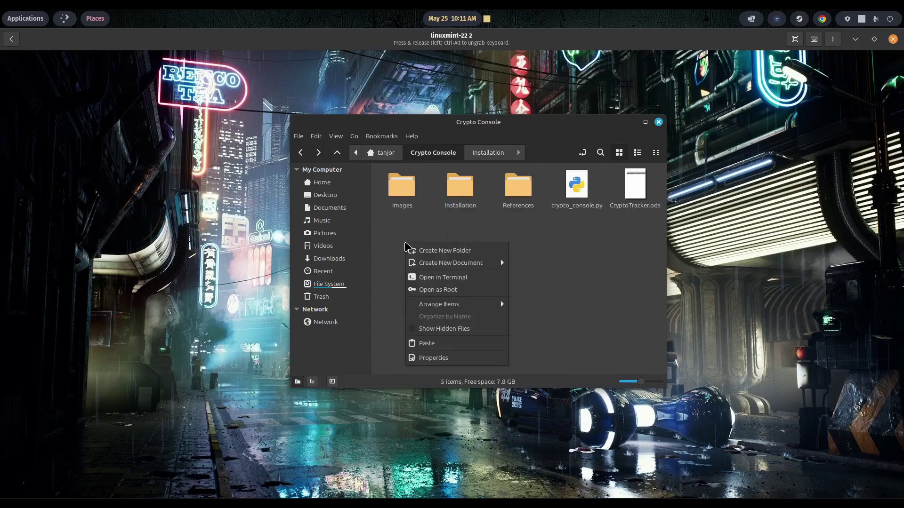
click(426, 342)
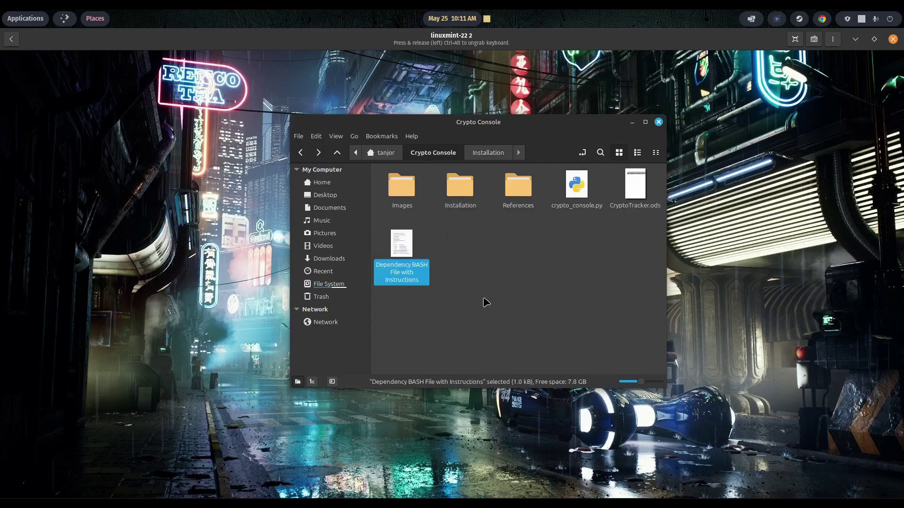
- Rename the copied dependency file in the Crypto Console folder as install_crypto_console.sh
right_click(403, 252)
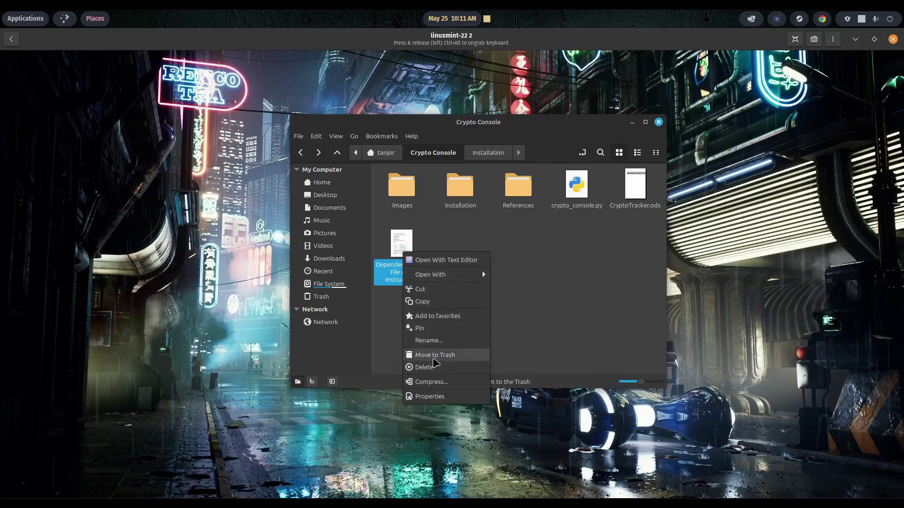
click(430, 340)
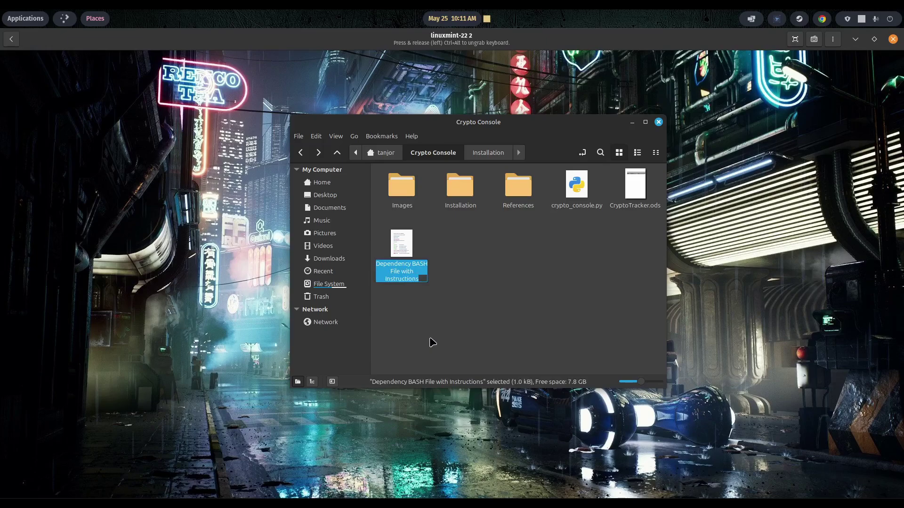
text(in)
text(stall )
text(cr)
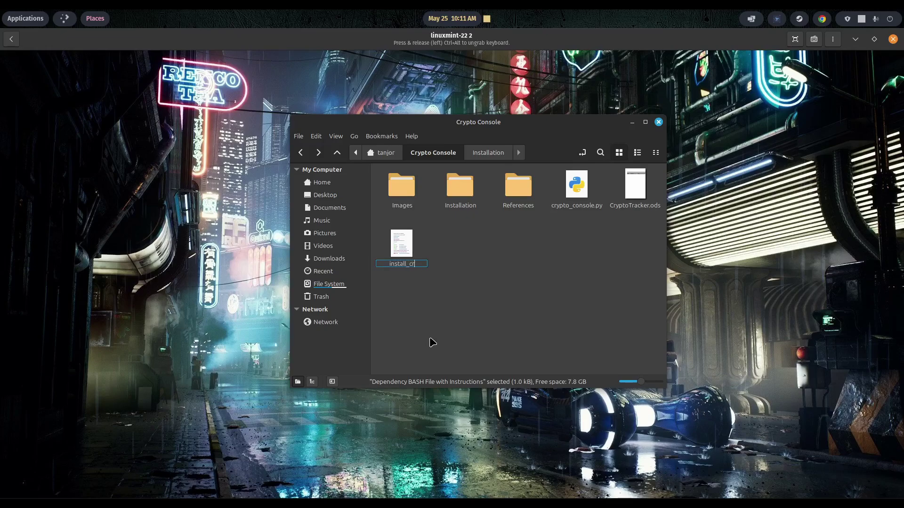
text(ypto_console.sh)
key(Return)
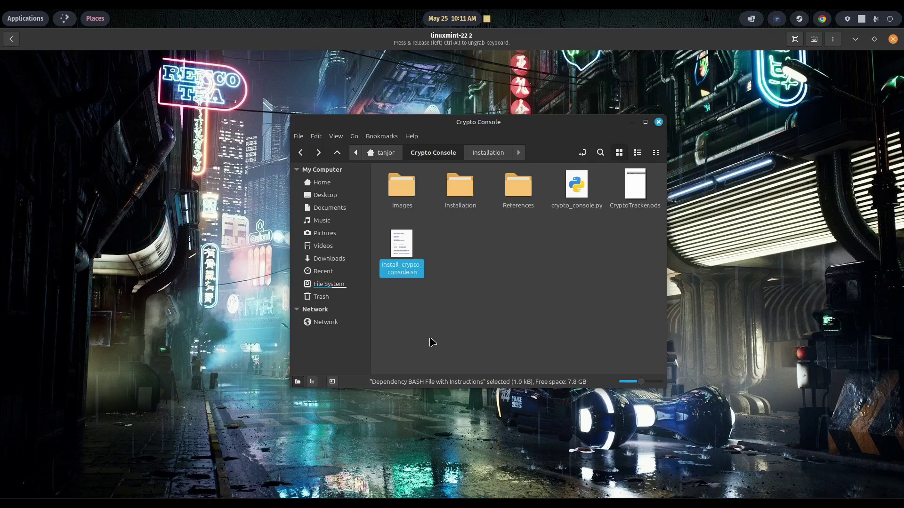
click(464, 262)
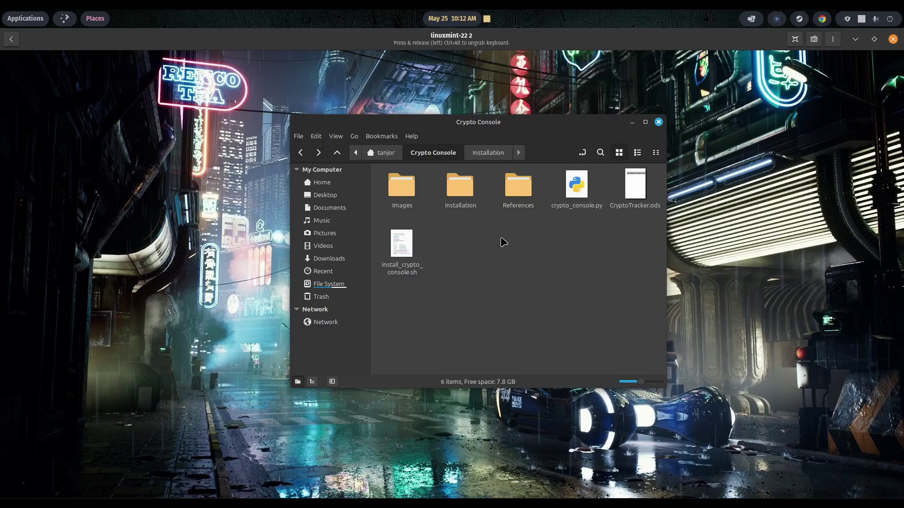
- Open a terminal in the Crypto Console folder, place its window beside the files and list the folder's contents with ls
right_click(463, 255)
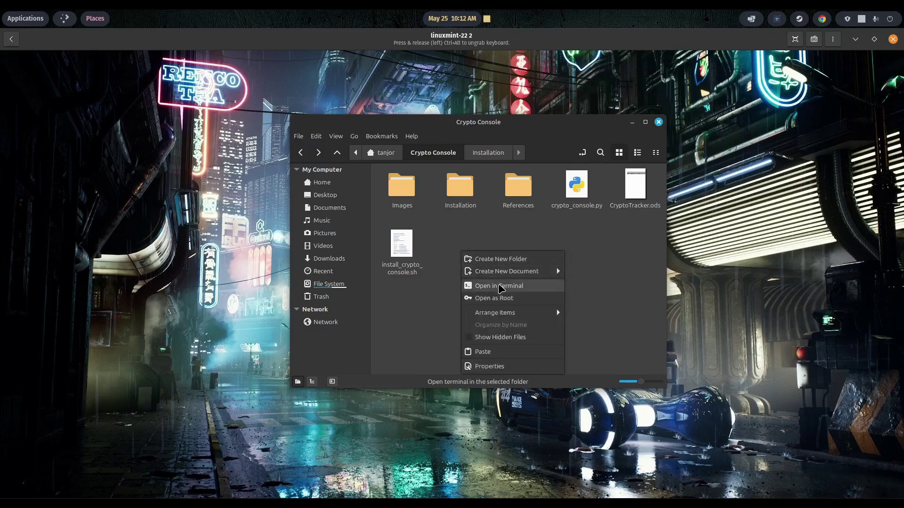
click(469, 285)
drag(252, 81, 712, 111)
text(ls)
key(Return)
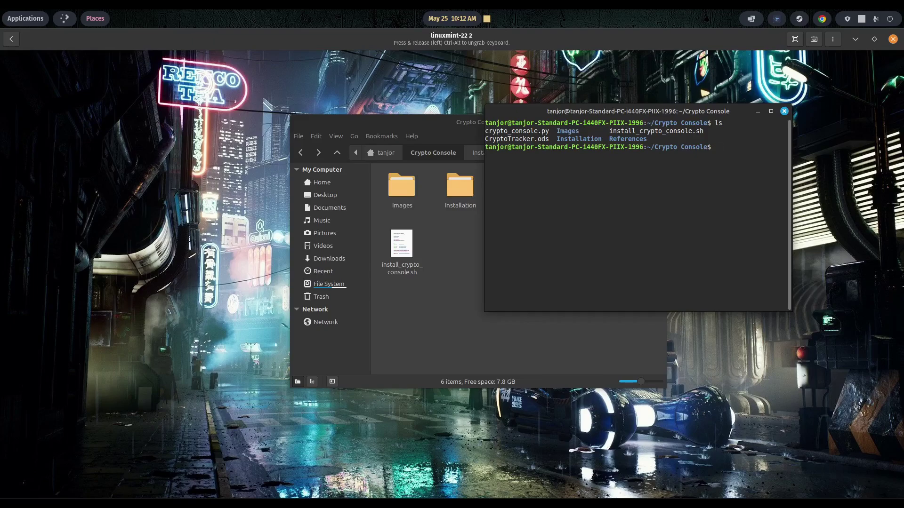
- Make the install script executable with chmod +x install_crypto_console.sh
text(cha)
text(od)
text( +x install_)
text(cr)
text(ypto)
text(_console.sh)
key(Return)
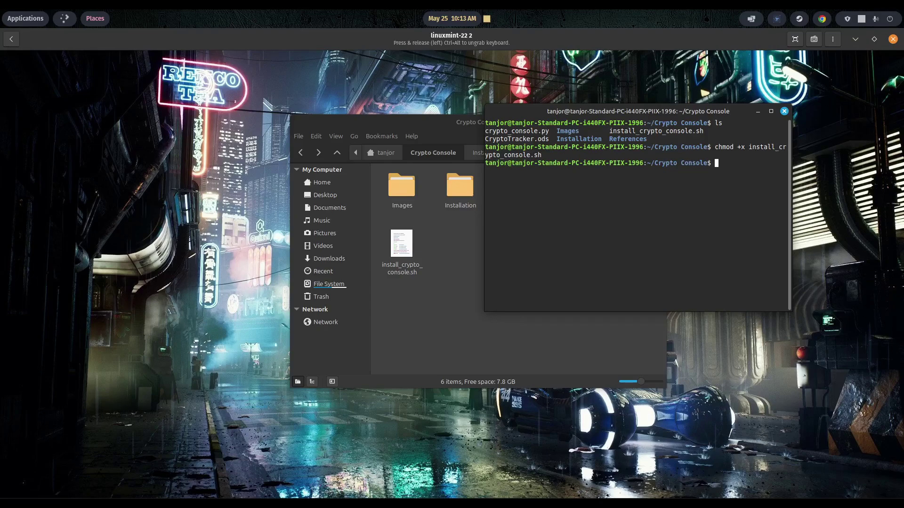
- Run ./install_crypto_console.sh in a slightly widened terminal, entering the account password for sudo
text(./install_crypto))
key(BackSpace)
text(_console.sh)
drag(813, 132, 841, 133)
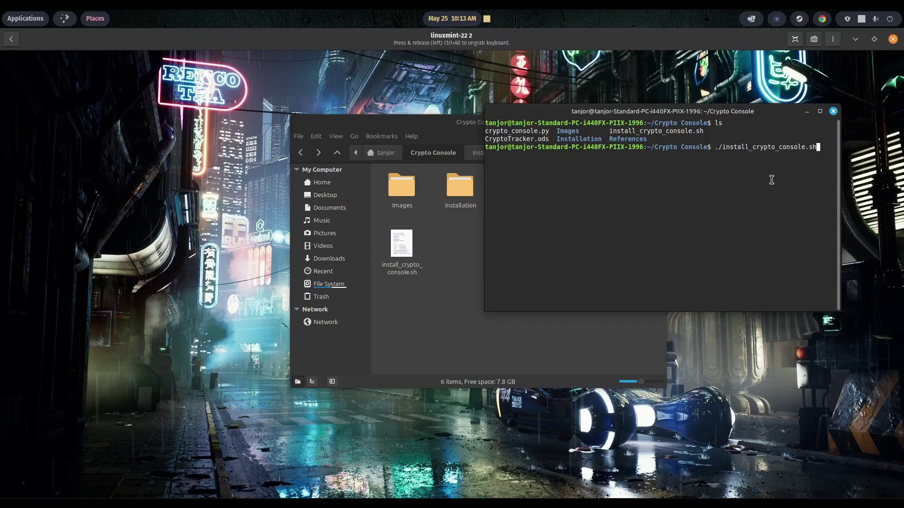
key(Return)
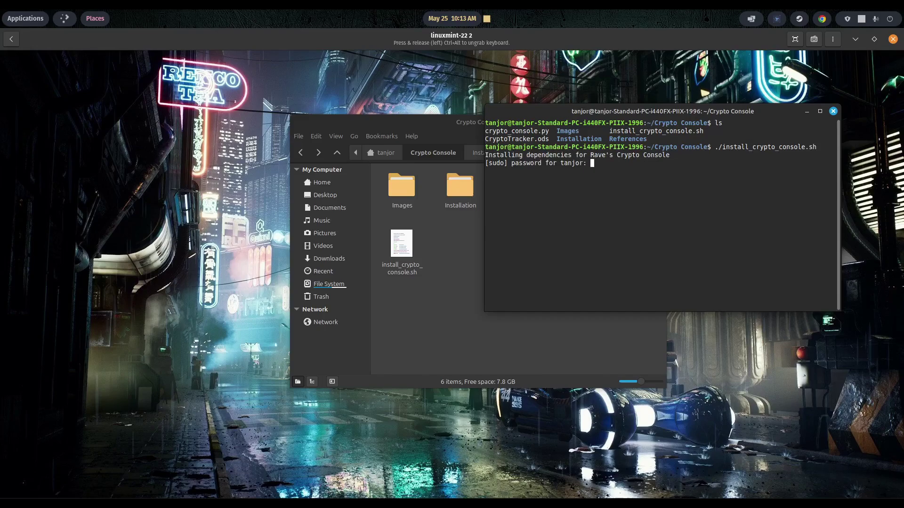
text(****)
key(Return)
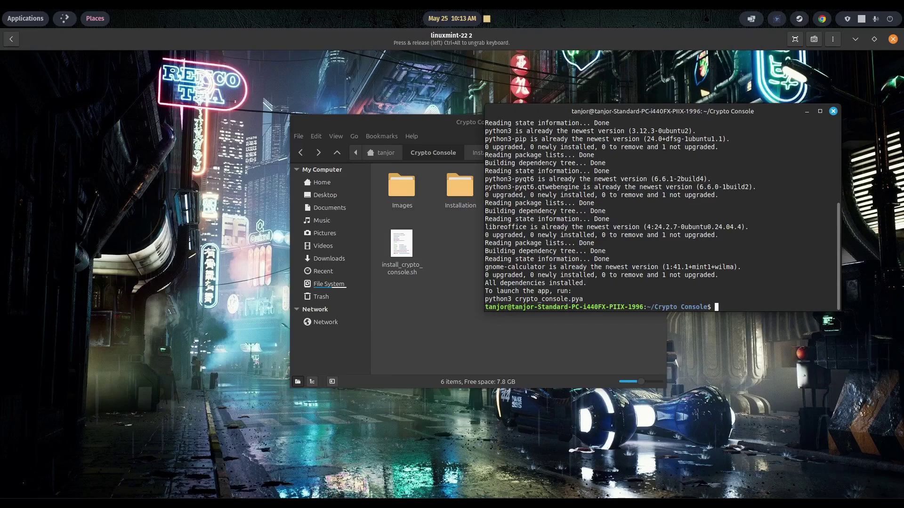
- Uncover the Crypto Console folder's files, clear the terminal and launch crypto_console.py with Python 3
drag(731, 111, 389, 112)
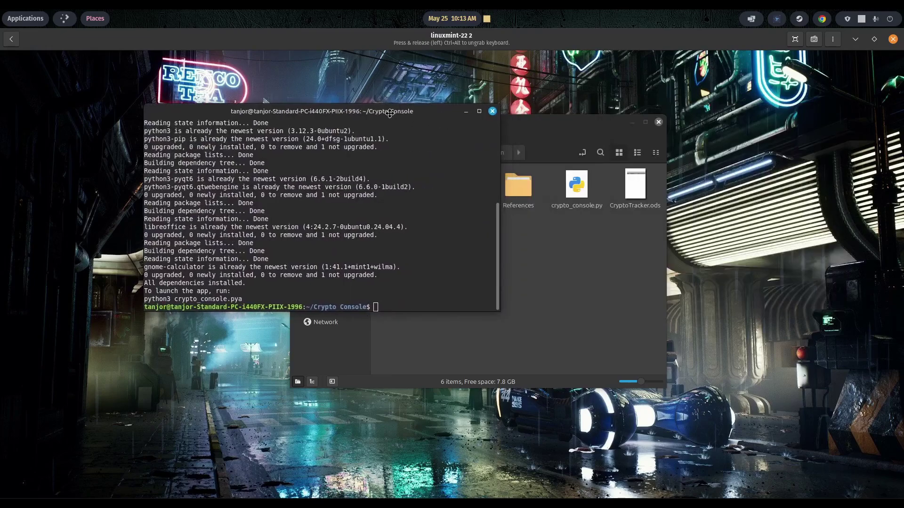
text(clear)
key(Return)
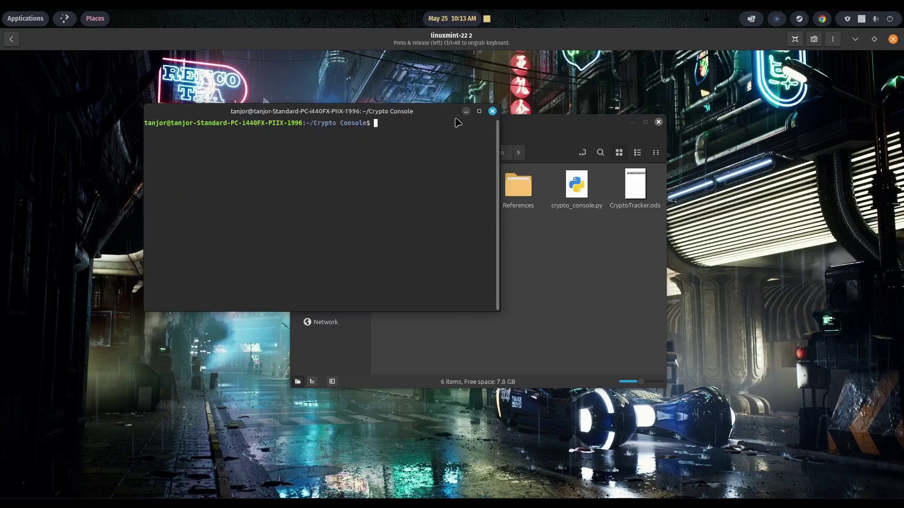
text(pyt)
key(BackSpace)
key(BackSpace)
text(rypto_coins)
key(BackSpace)
text(nsole)
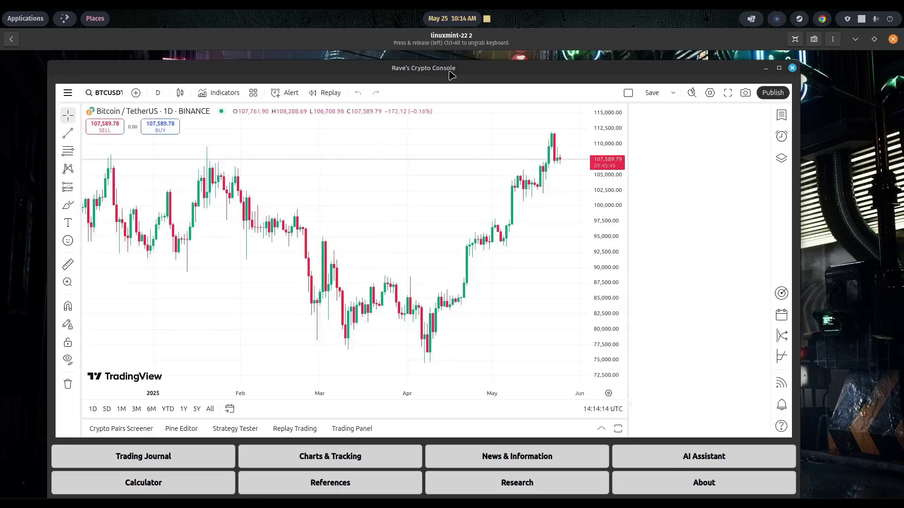
- Check the console's Trading Journal spreadsheet, closing it again, and view the CryptoPanic and CoinStats news pages
drag(451, 75, 501, 65)
click(244, 454)
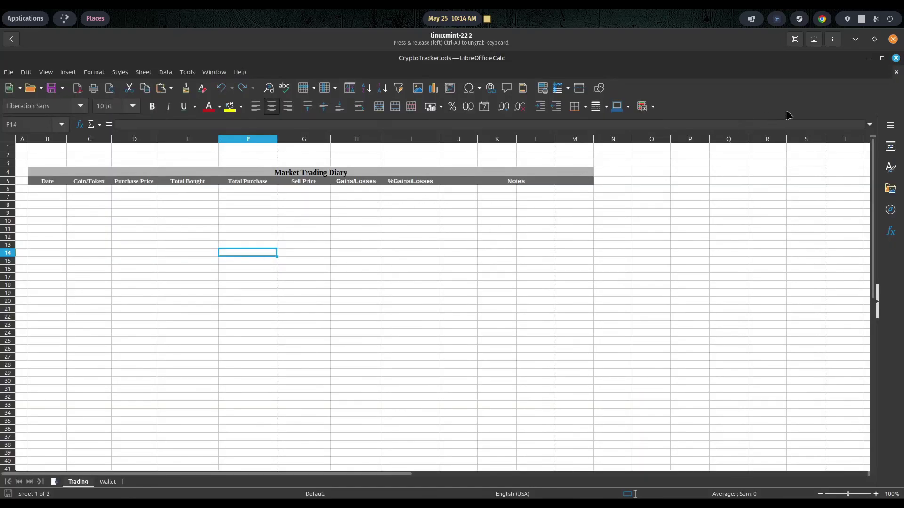
click(896, 58)
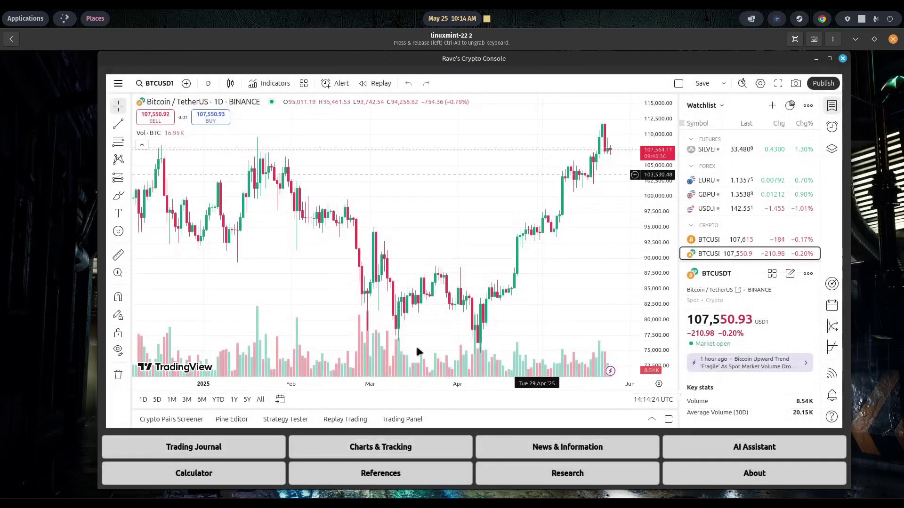
click(511, 448)
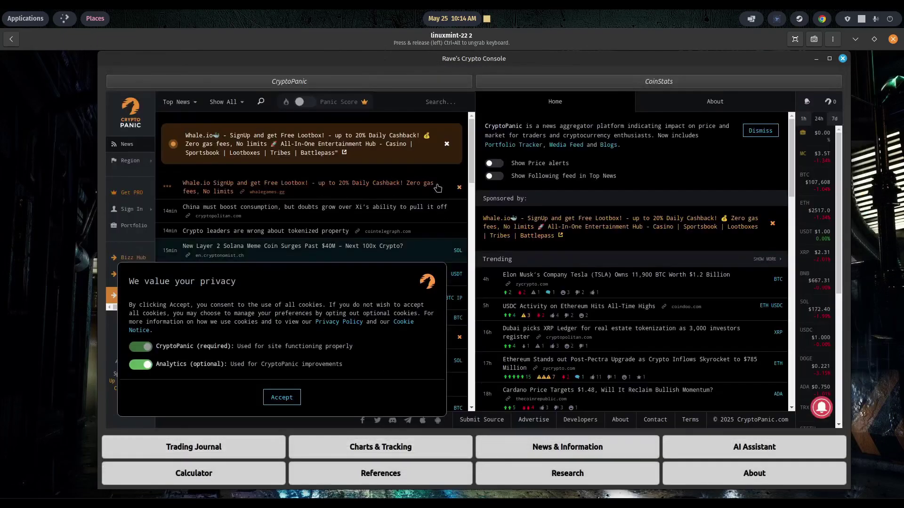
click(567, 87)
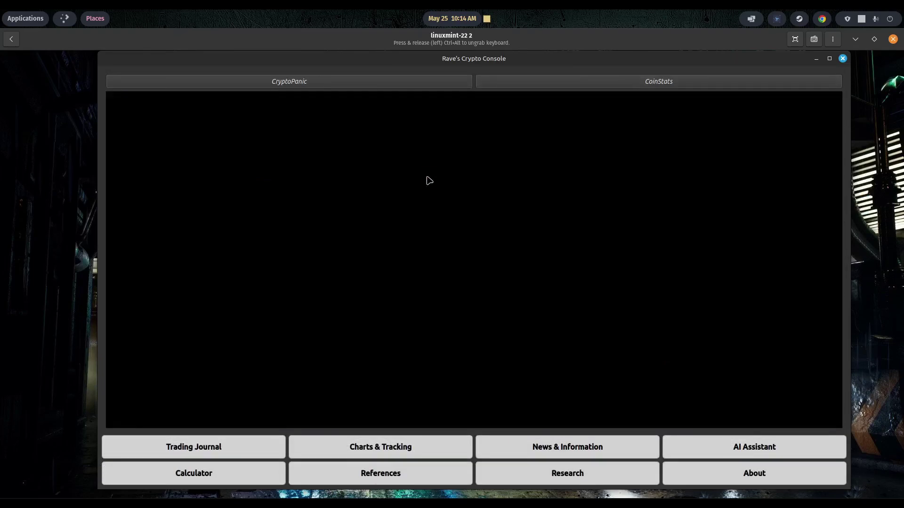
- View the console's AI Assistant, Calculator, Research and About sections, closing the console and the terminal when finished
click(703, 453)
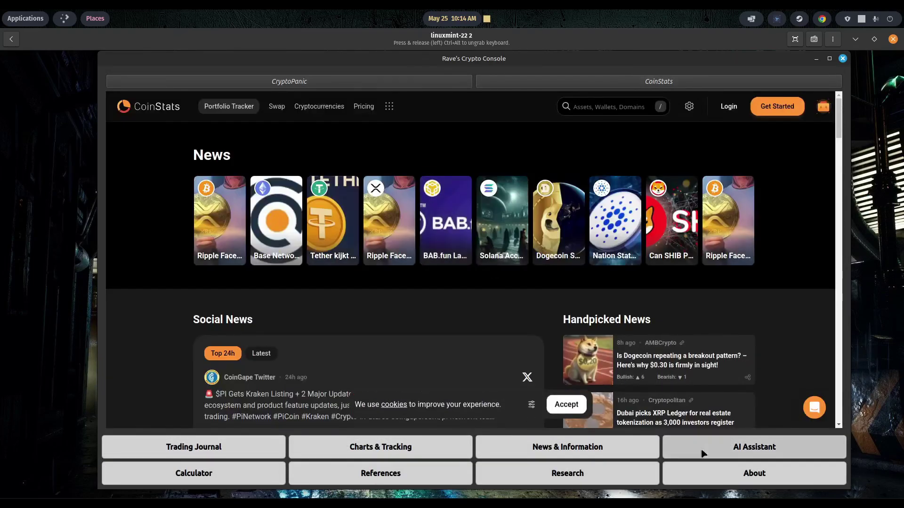
click(269, 470)
drag(251, 121, 407, 119)
click(516, 126)
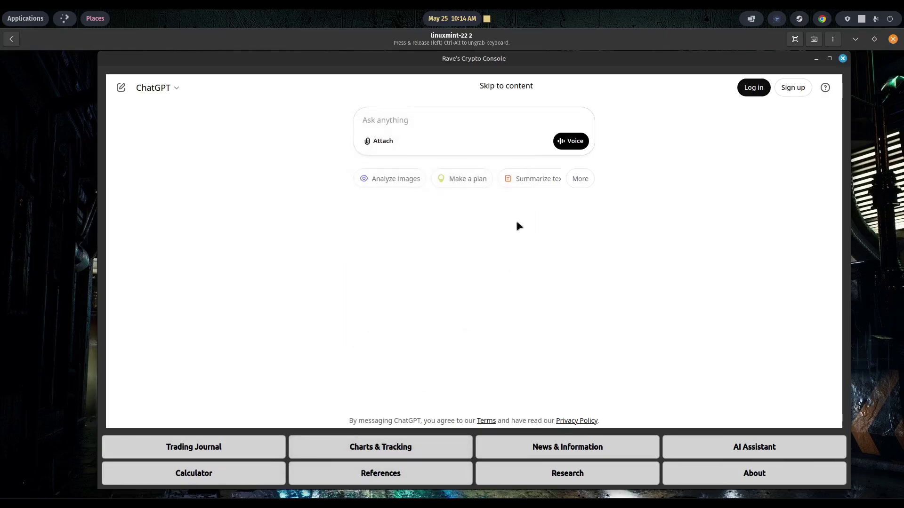
click(519, 476)
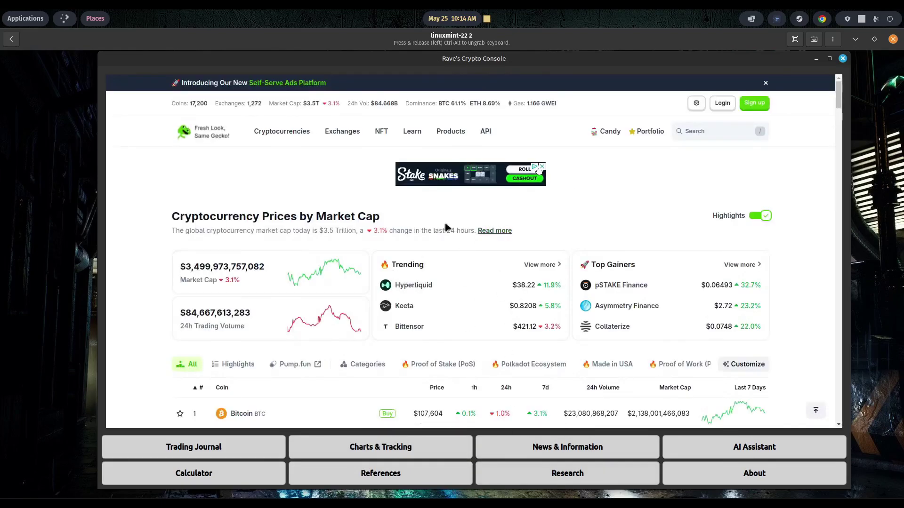
click(703, 473)
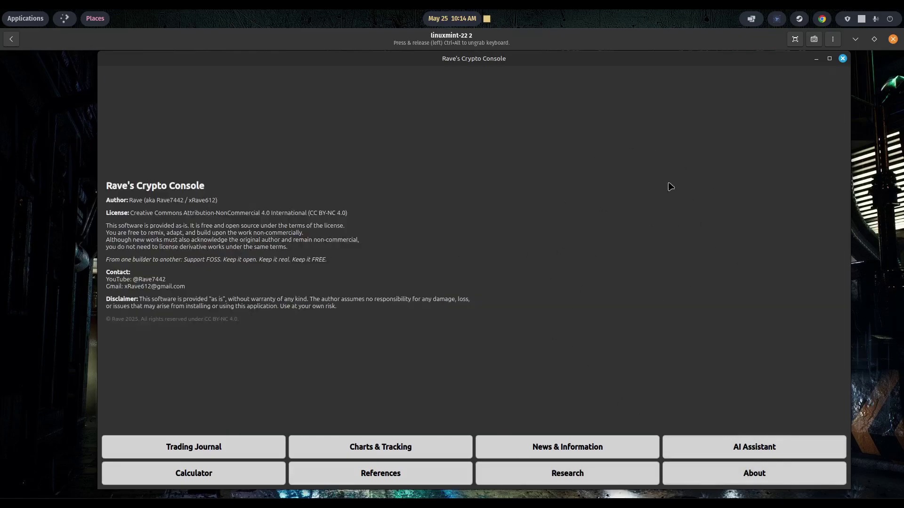
click(843, 59)
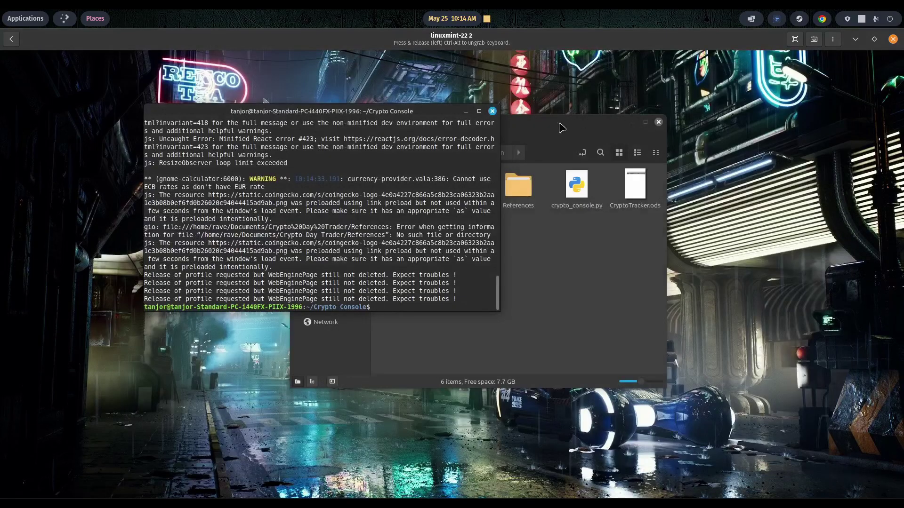
click(492, 111)
- Open crypto_console.py from the Crypto Console folder in the text editor, with its window placed near the middle of the desktop
drag(516, 121, 481, 104)
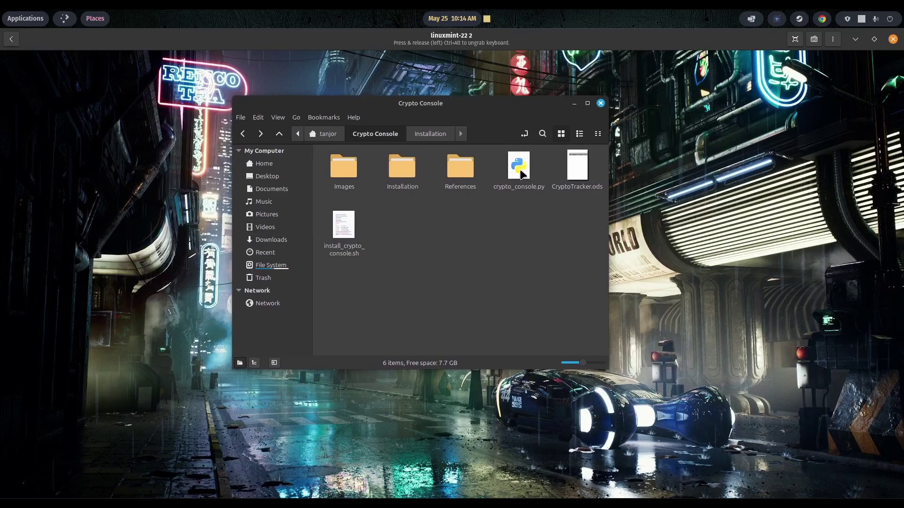
double_click(520, 170)
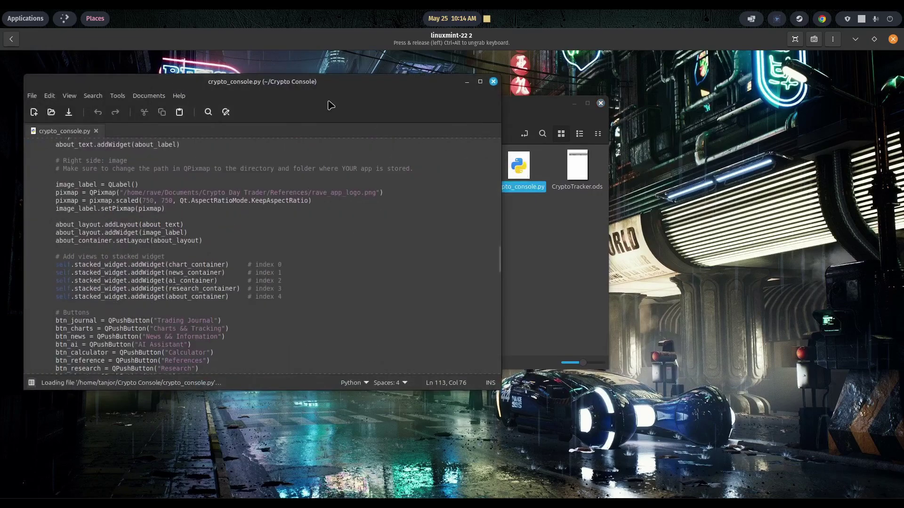
drag(326, 81, 592, 96)
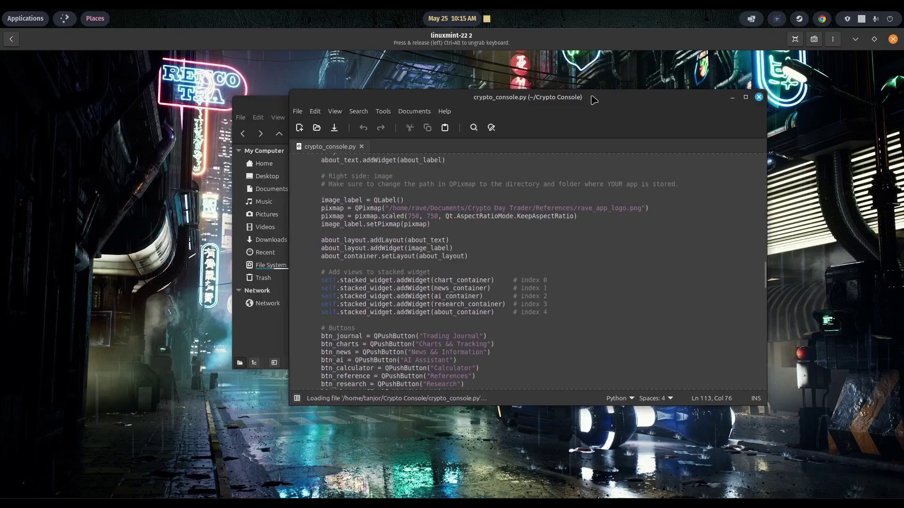
- Copy the location path of rave_app_logo.png from its properties in the Images folder, and minimize the file manager
scroll(620, 196, up, 1)
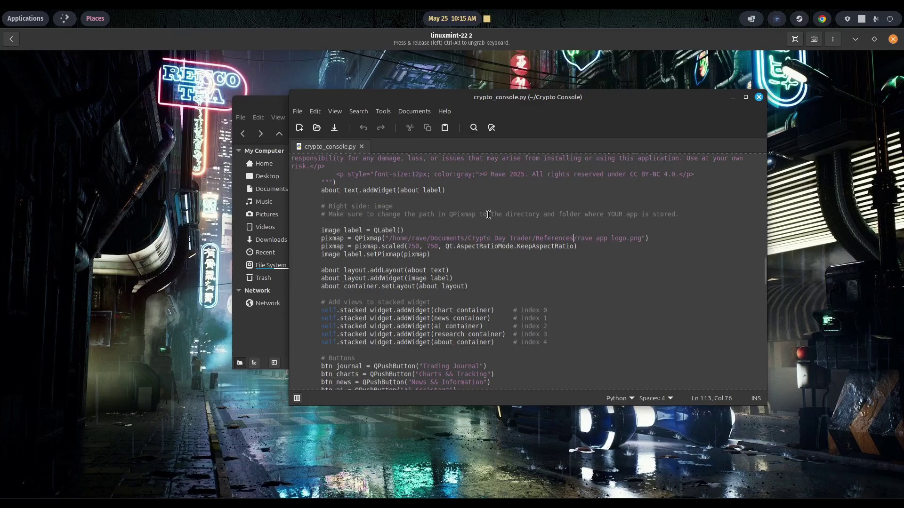
click(270, 103)
double_click(341, 168)
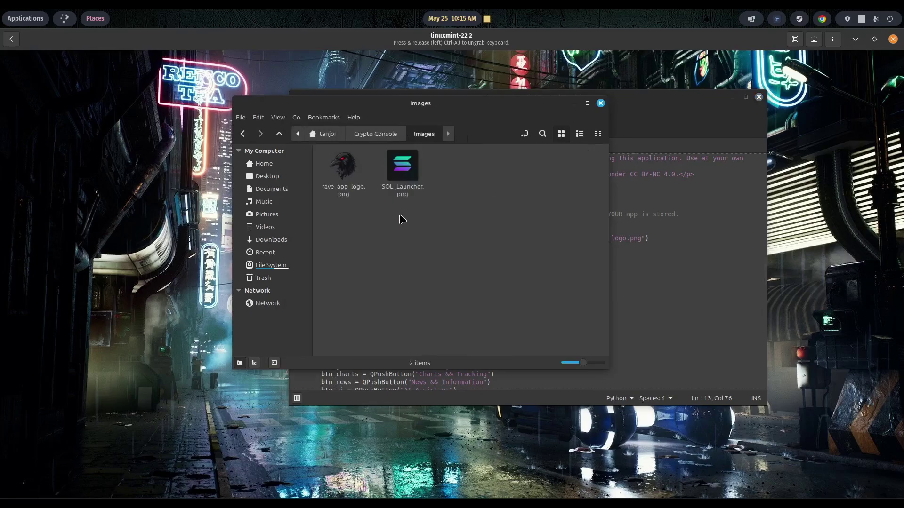
right_click(346, 161)
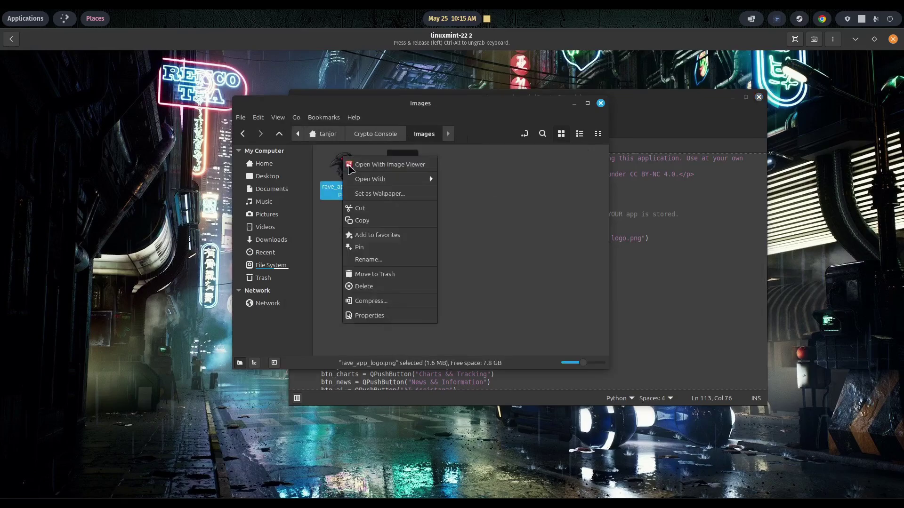
click(376, 315)
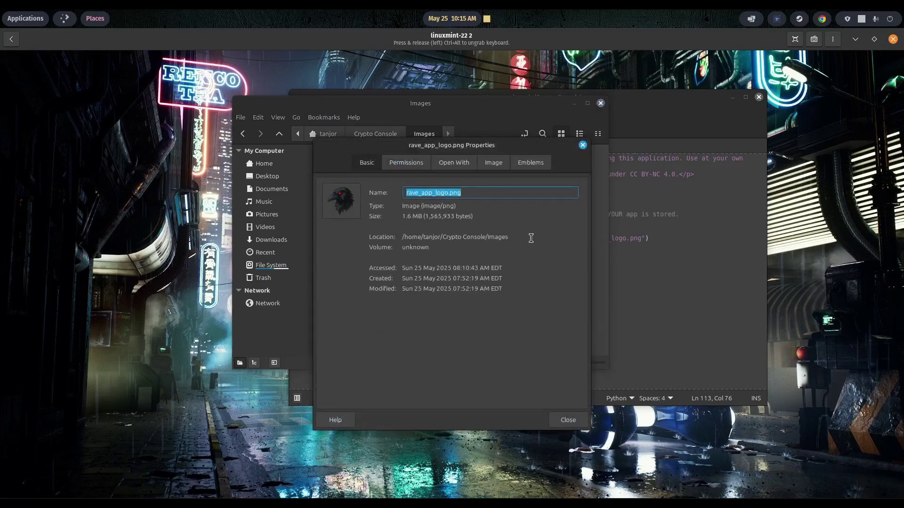
drag(510, 237, 402, 237)
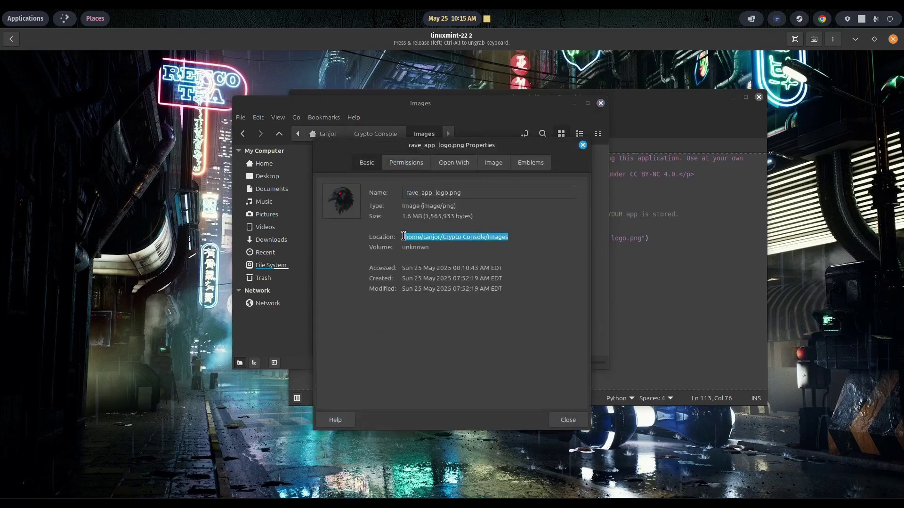
right_click(417, 238)
click(437, 256)
click(583, 145)
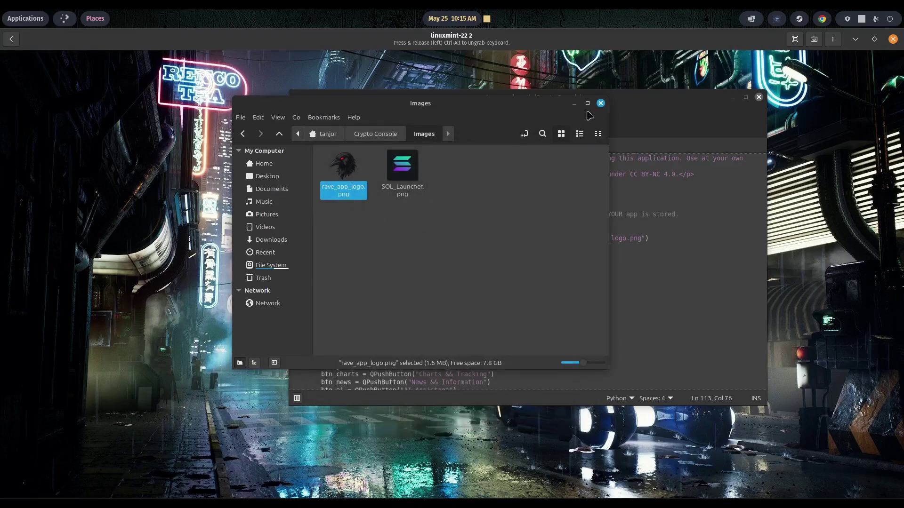
click(575, 103)
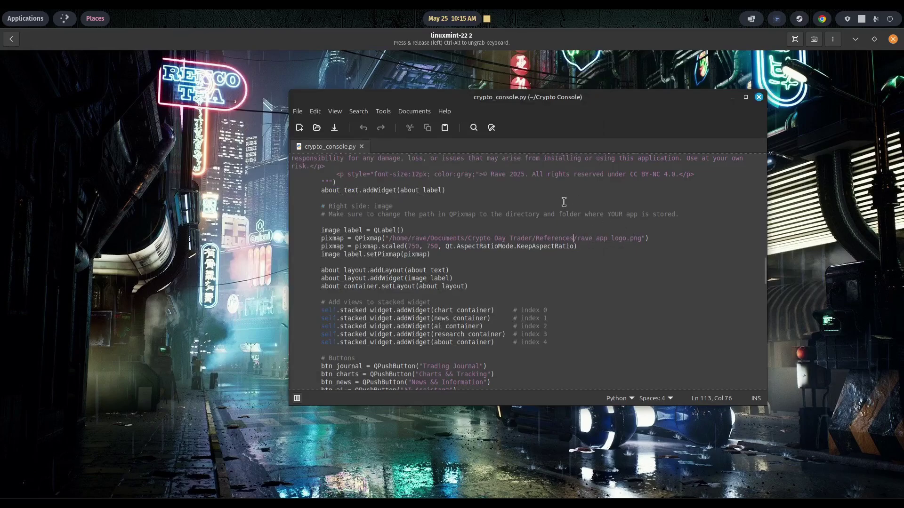
- Replace the folder path before /rave_app_logo.png in the QPixmap line with the copied Crypto Console/Images path and save the script
key(BackSpace)
key(BackSpace)
key(BackSpace)
key(BackSpace)
key(BackSpace)
key(BackSpace)
key(BackSpace)
key(BackSpace)
key(BackSpace)
key(BackSpace)
key(BackSpace)
key(BackSpace)
key(BackSpace)
key(BackSpace)
key(BackSpace)
key(BackSpace)
key(BackSpace)
key(BackSpace)
key(BackSpace)
key(BackSpace)
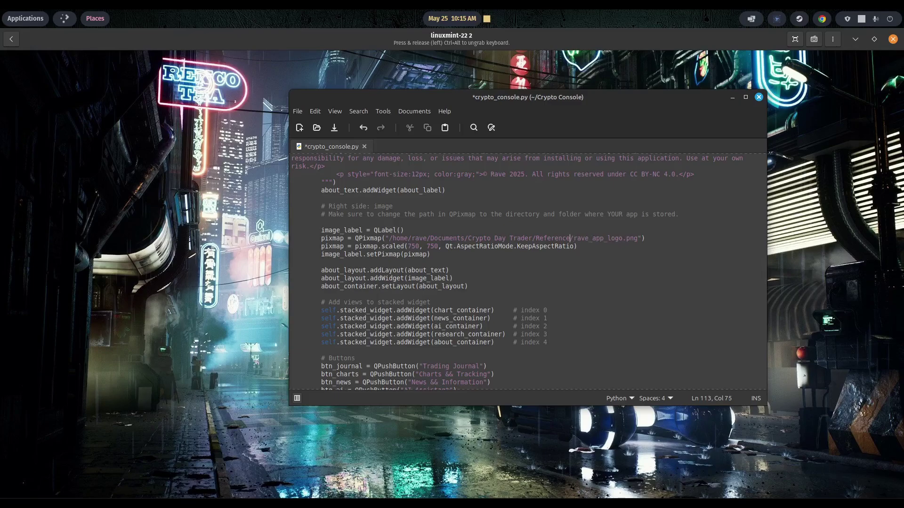
key(BackSpace)
key(BackSpace)
key(BackSpace)
key(BackSpace)
key(BackSpace)
key(BackSpace)
key(BackSpace)
key(BackSpace)
key(BackSpace)
key(BackSpace)
key(BackSpace)
key(BackSpace)
key(BackSpace)
key(BackSpace)
key(BackSpace)
key(BackSpace)
key(BackSpace)
key(BackSpace)
key(BackSpace)
key(BackSpace)
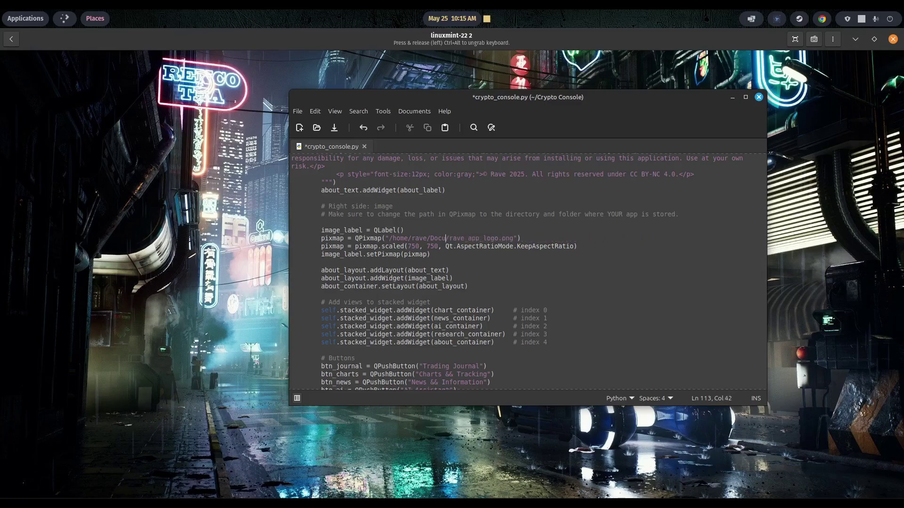
key(BackSpace)
key(BackSpace)
key(BackSpace)
key(BackSpace)
key(BackSpace)
right_click(388, 238)
click(417, 301)
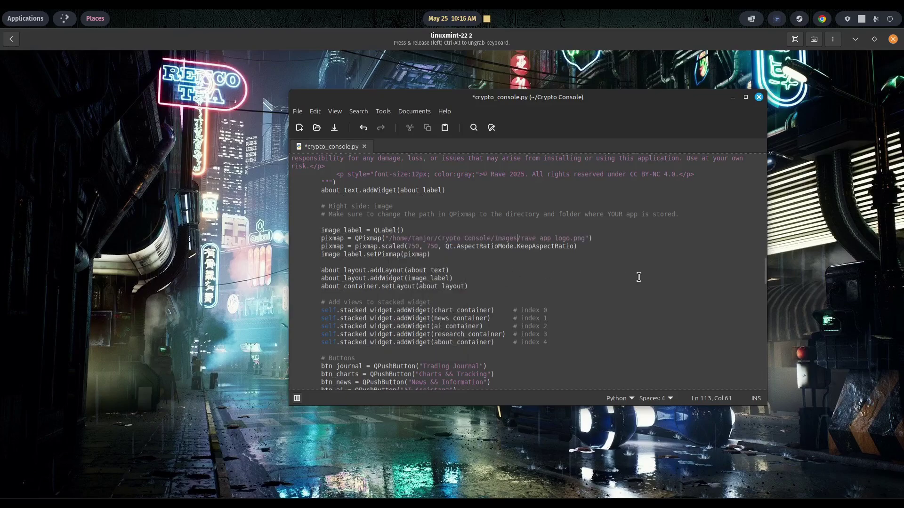
click(297, 111)
click(308, 153)
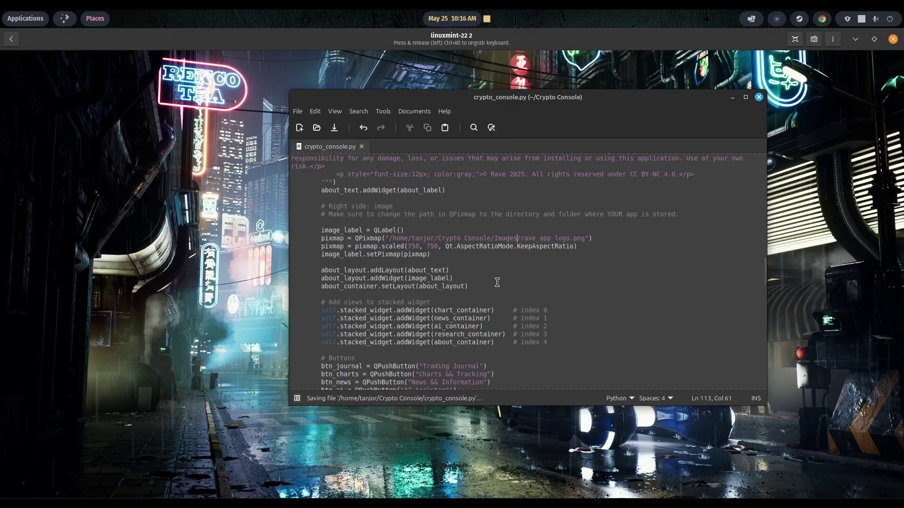
- Find the script's folder_path line, copy the References folder's location from its properties, and close the file manager
scroll(497, 282, down, 15)
scroll(497, 282, down, 15)
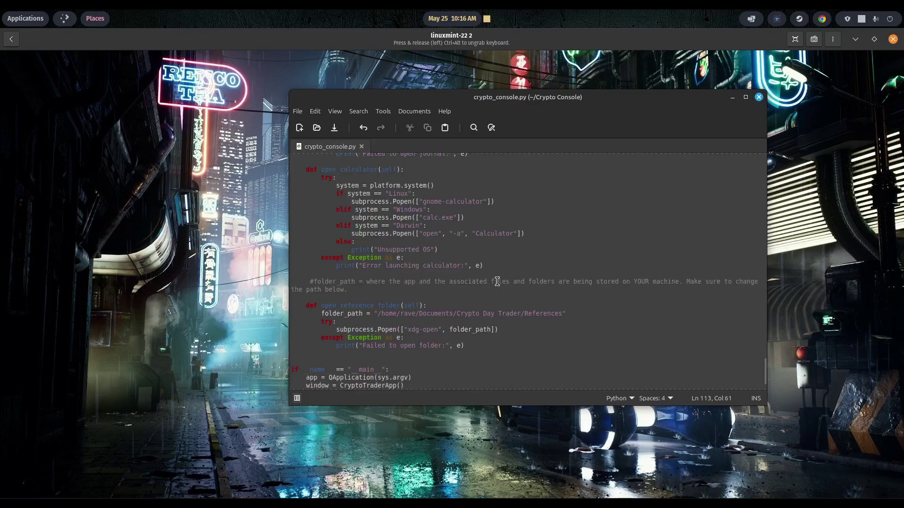
scroll(497, 282, down, 3)
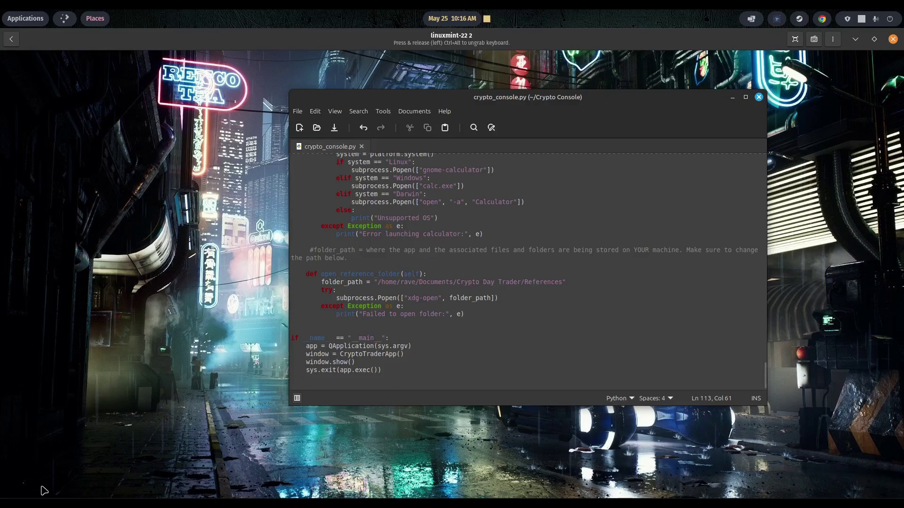
click(61, 453)
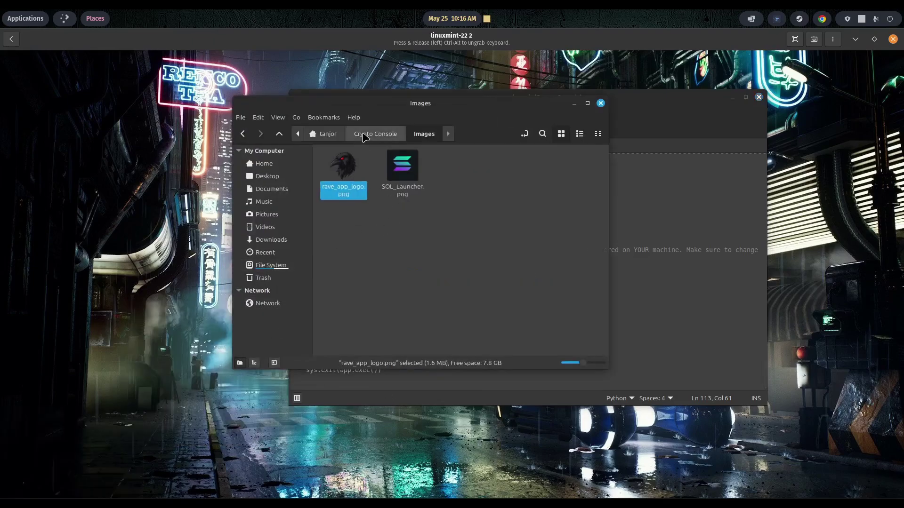
key(alt+Up)
double_click(459, 166)
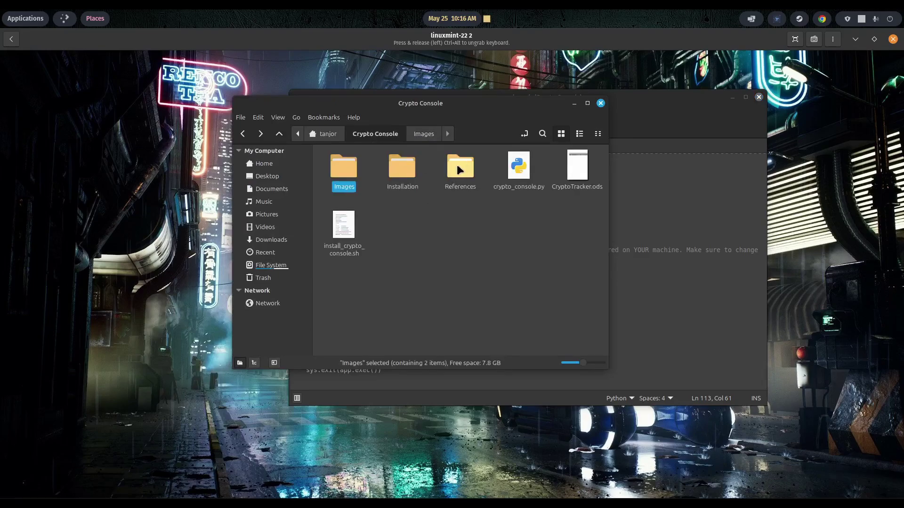
right_click(426, 136)
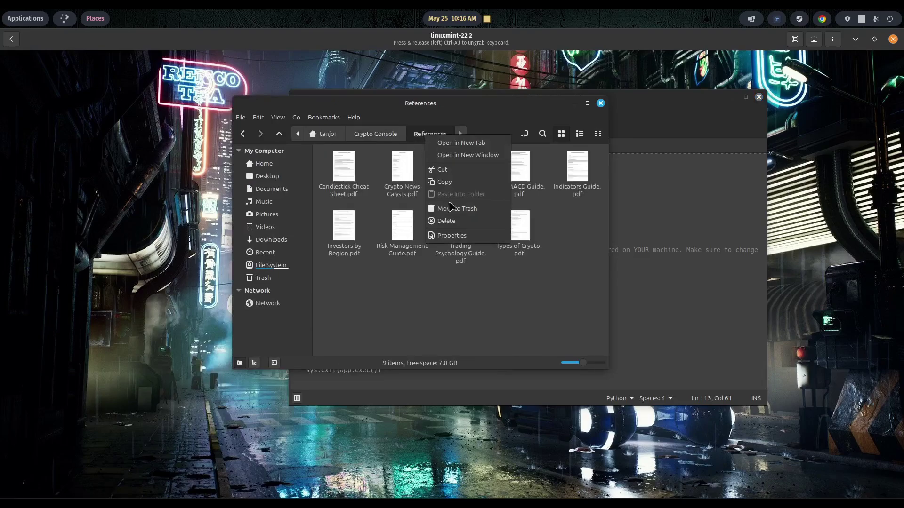
click(452, 236)
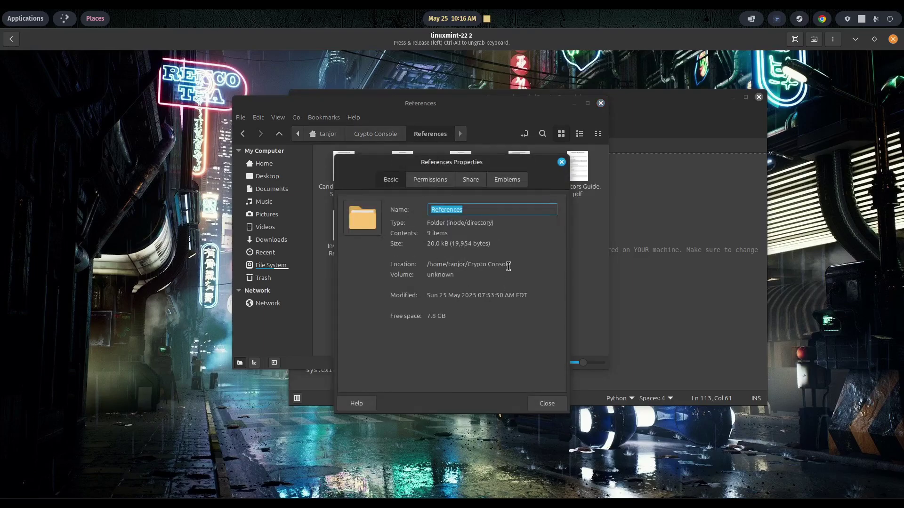
drag(511, 265, 429, 265)
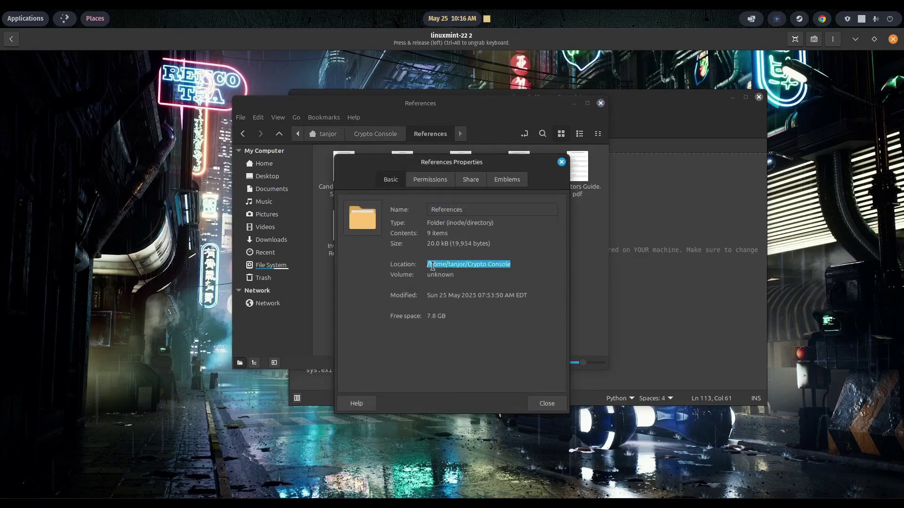
right_click(432, 266)
click(455, 283)
click(561, 163)
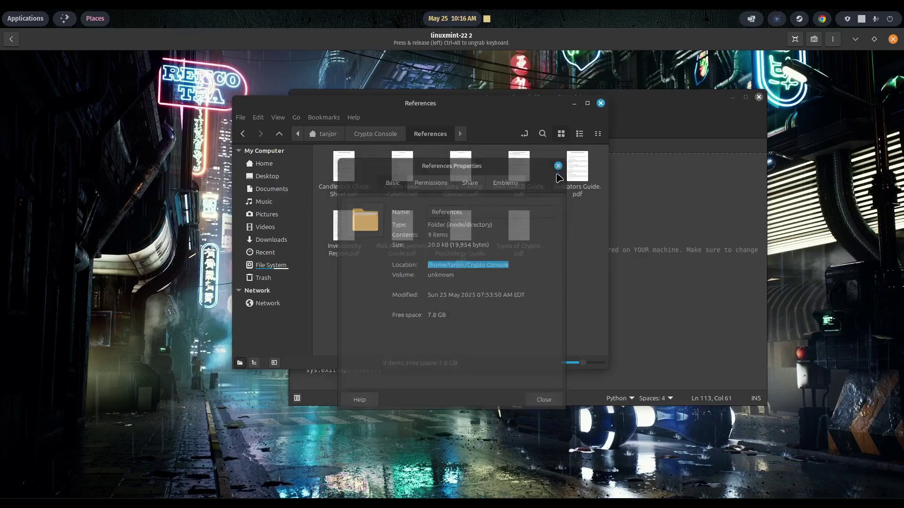
click(600, 103)
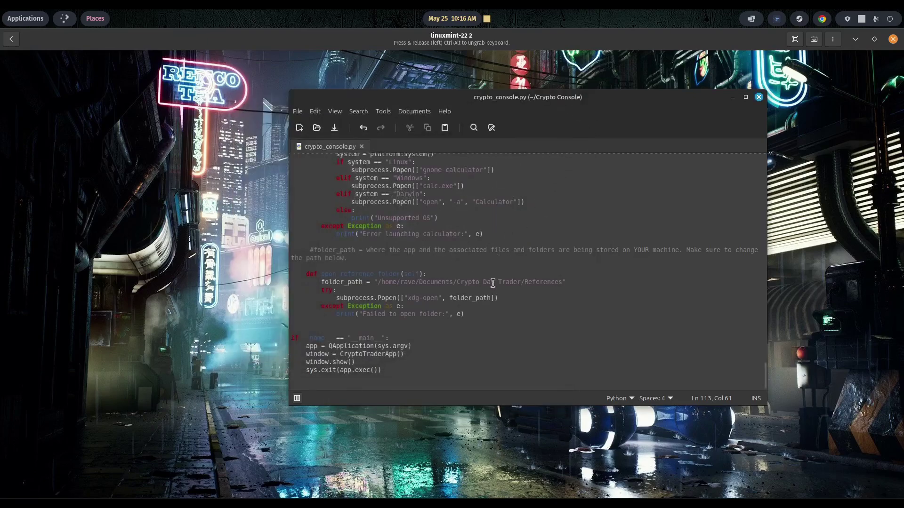
- Replace the part of folder_path before /References with the copied Crypto Console path, save the script and close the editor
click(521, 282)
key(BackSpace)
key(BackSpace)
key(BackSpace)
key(BackSpace)
key(BackSpace)
key(BackSpace)
key(BackSpace)
key(BackSpace)
key(BackSpace)
key(BackSpace)
key(BackSpace)
key(BackSpace)
key(BackSpace)
key(BackSpace)
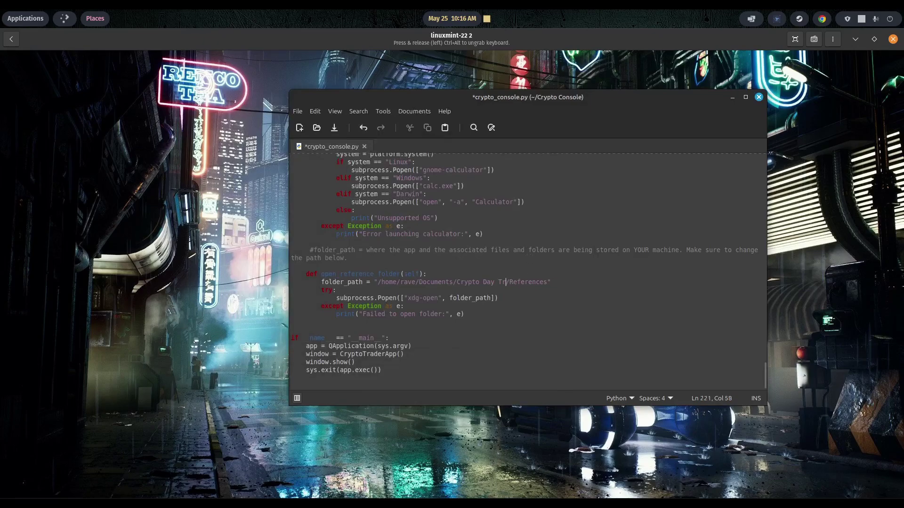
key(BackSpace)
key(BackSpace)
key(BackSpace)
key(BackSpace)
key(BackSpace)
key(BackSpace)
key(BackSpace)
key(BackSpace)
key(BackSpace)
key(BackSpace)
key(BackSpace)
key(BackSpace)
key(BackSpace)
key(BackSpace)
key(BackSpace)
key(BackSpace)
key(BackSpace)
key(BackSpace)
key(BackSpace)
key(BackSpace)
key(BackSpace)
key(BackSpace)
key(BackSpace)
key(ctrl+v)
click(300, 113)
click(307, 153)
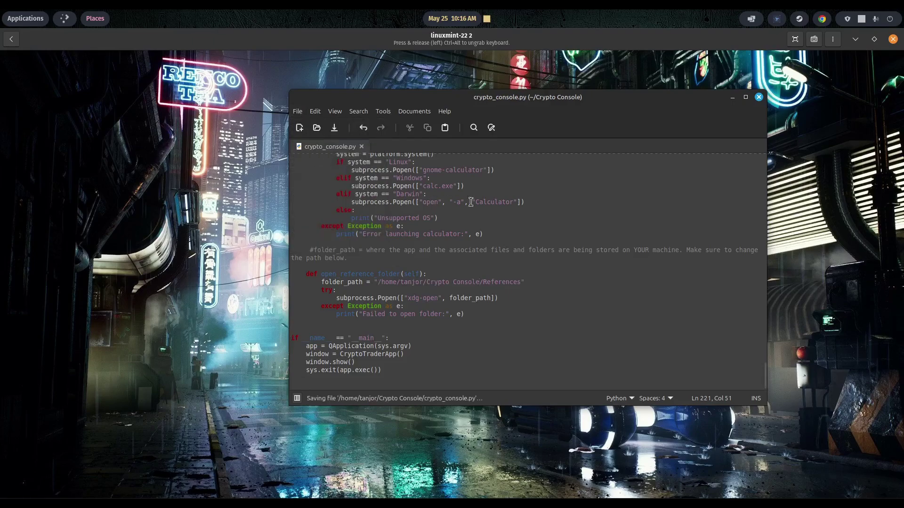
click(758, 97)
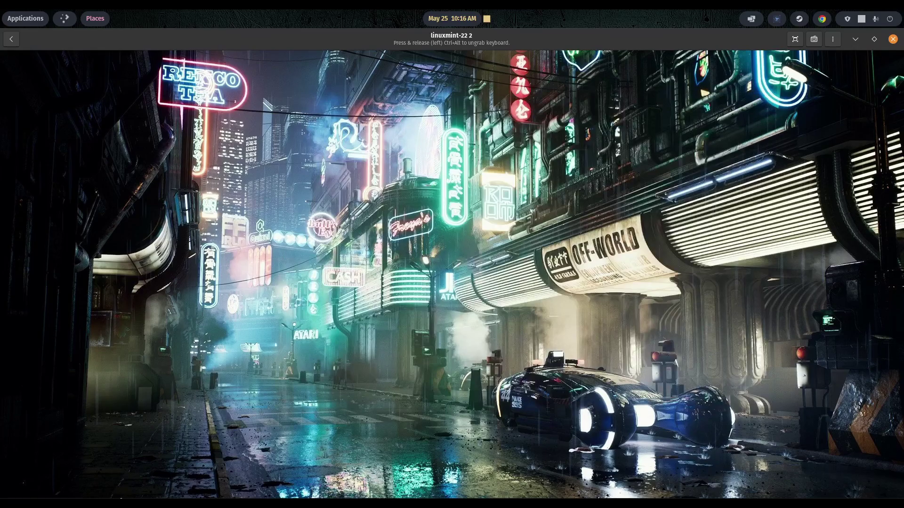
- Open a terminal in the Crypto Console folder and launch the app with python3 crypto_console.py
key(super+e)
drag(315, 119, 531, 97)
double_click(405, 166)
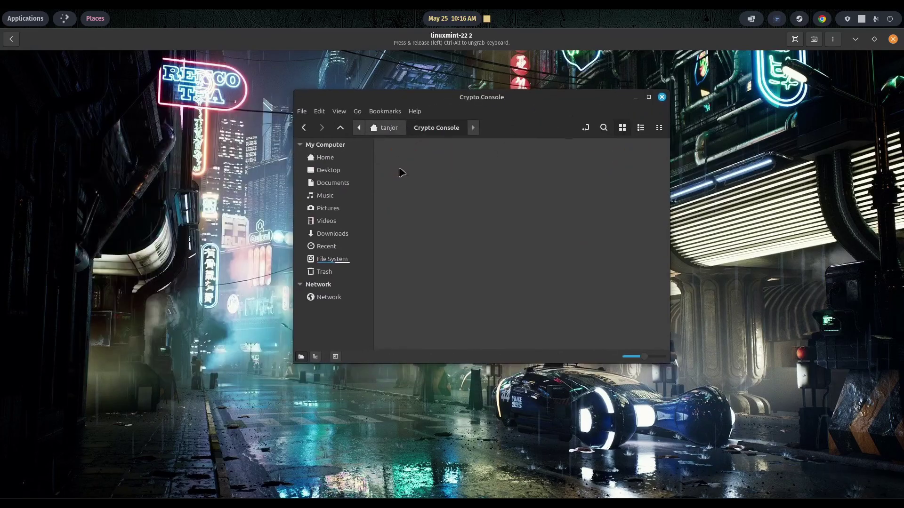
right_click(482, 221)
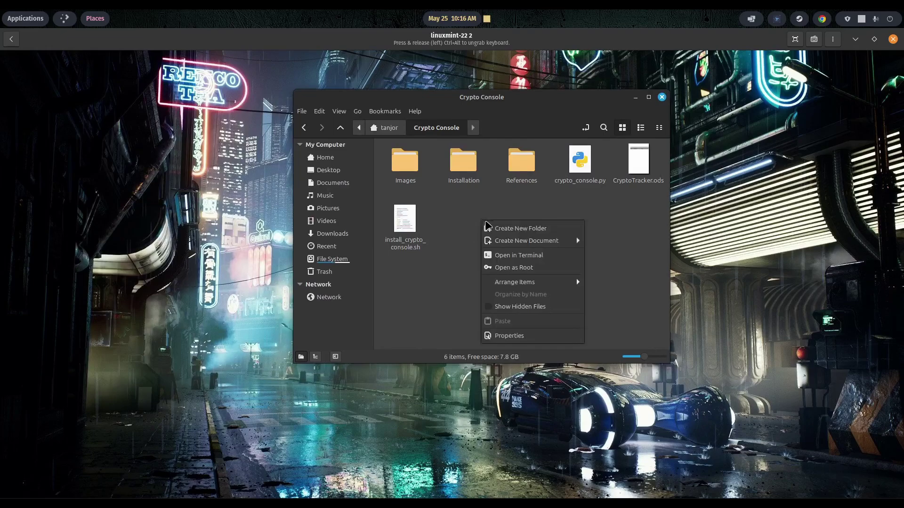
click(522, 258)
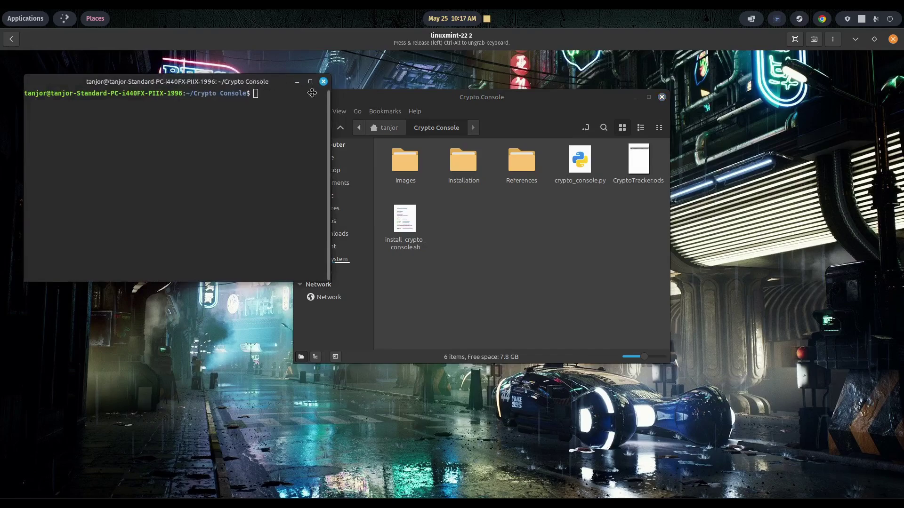
drag(256, 86, 376, 118)
key(ctrl+shift+v)
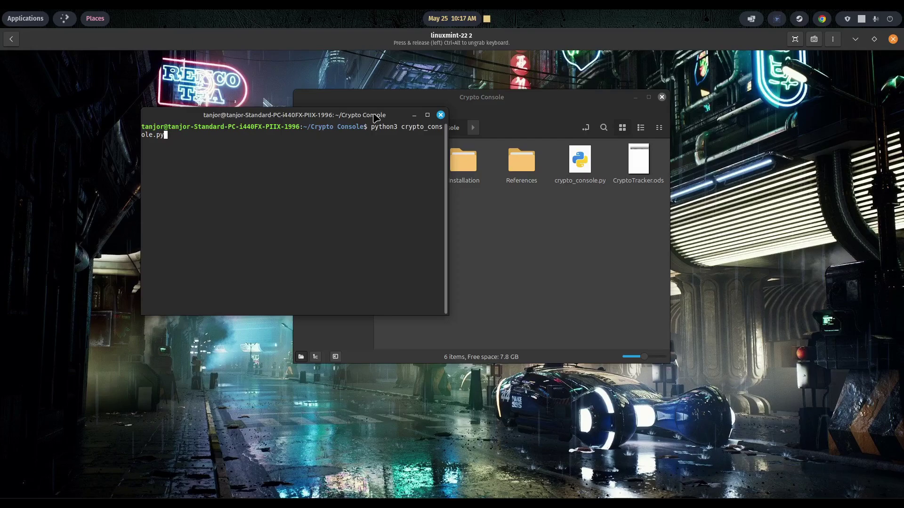
key(Return)
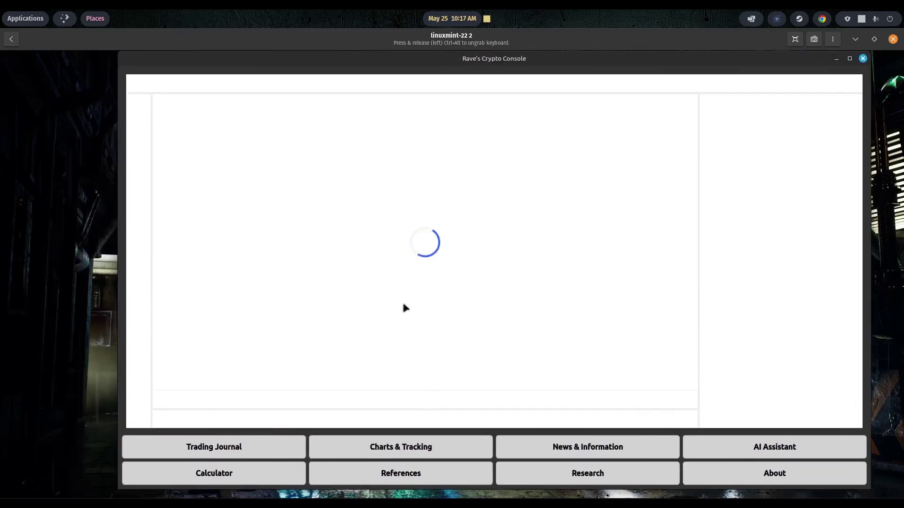
- Check the console's References folder and About page, closing the console and the terminal when finished
click(414, 467)
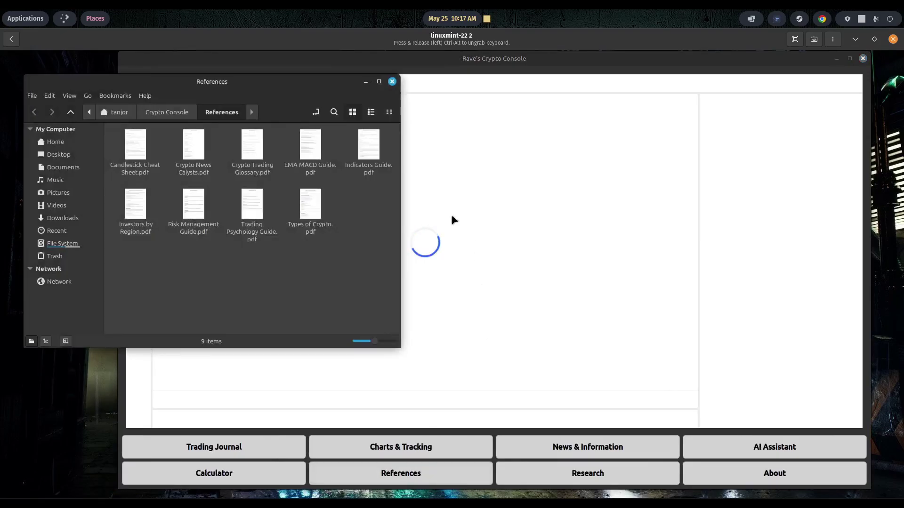
drag(288, 89, 498, 95)
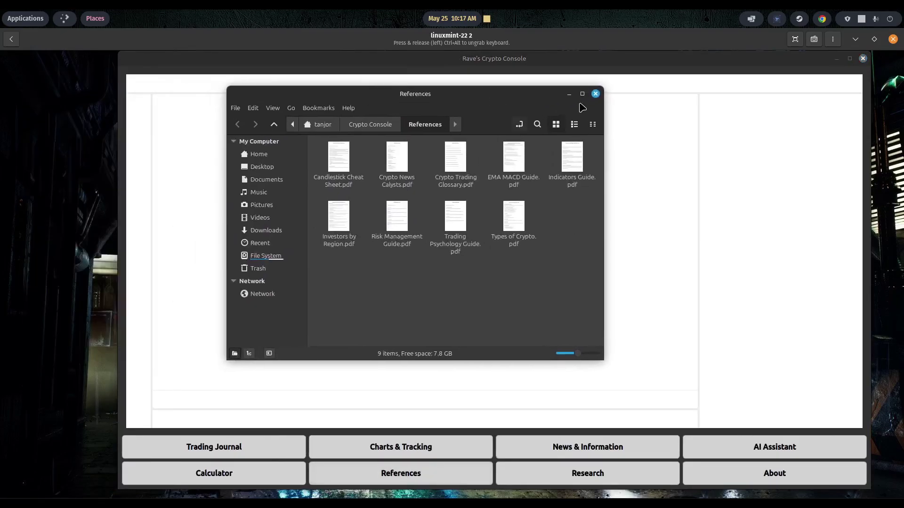
click(596, 95)
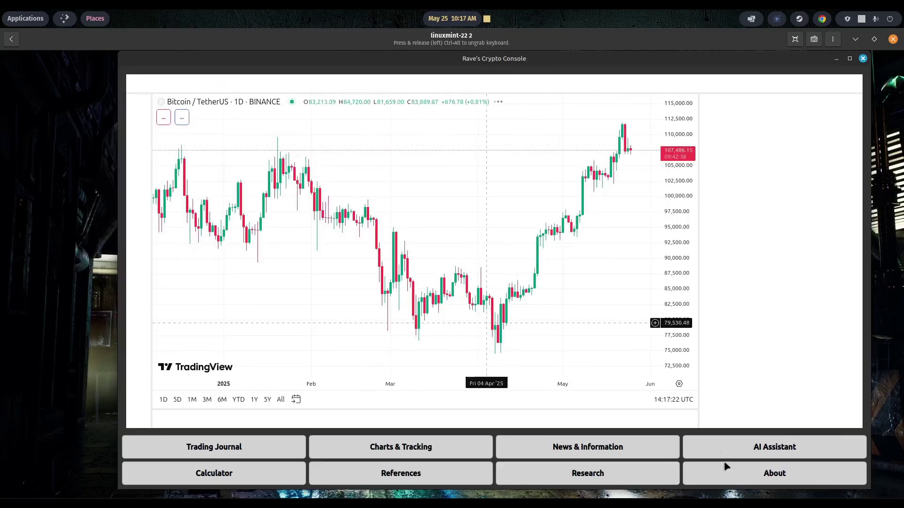
click(727, 467)
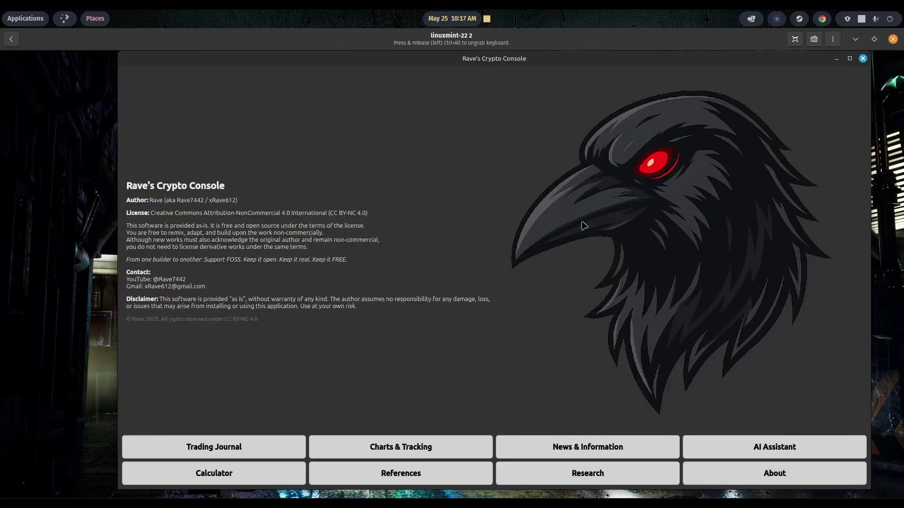
click(864, 60)
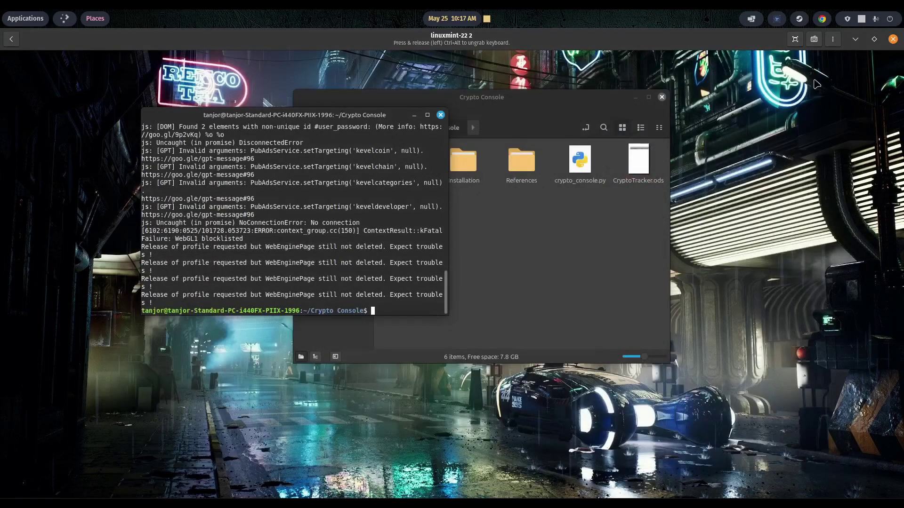
click(440, 115)
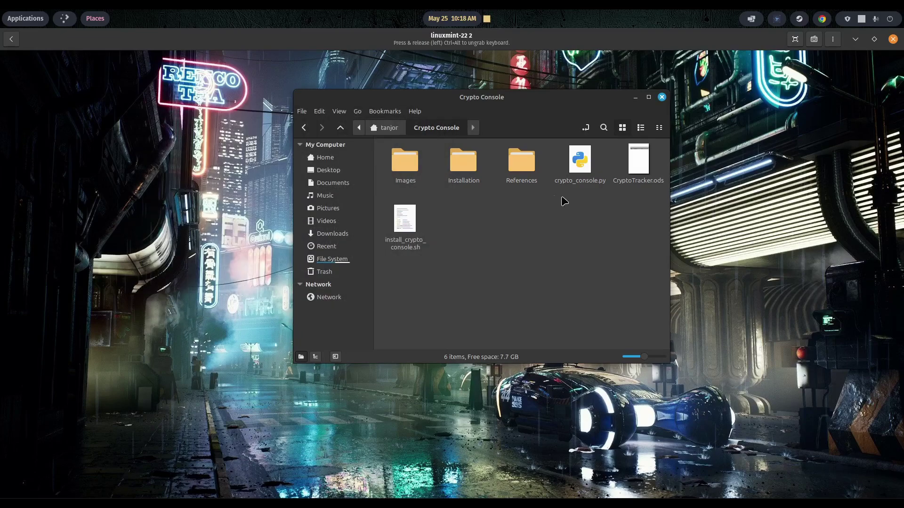
- Reopen crypto_console.py in the text editor and go to the trading journal function that launches CryptoTracker.ods
click(579, 161)
double_click(579, 161)
drag(340, 98, 570, 107)
scroll(515, 216, up, 12)
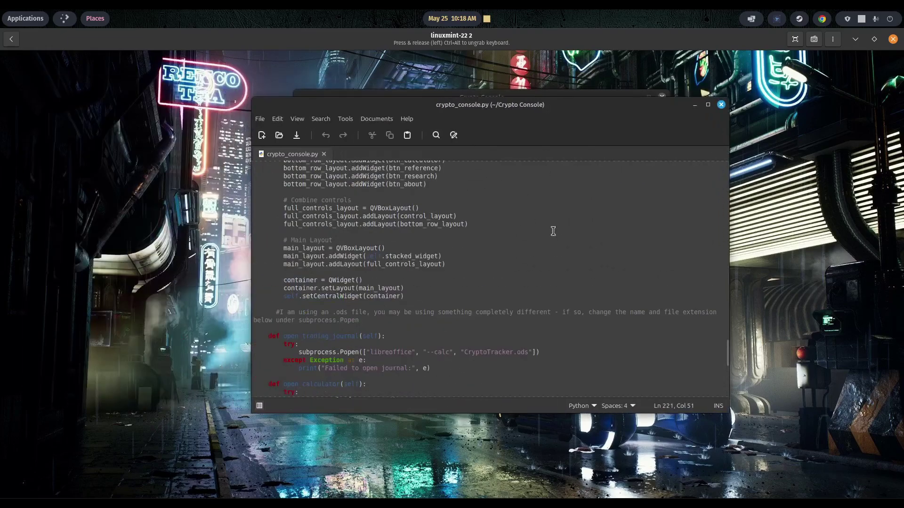
- Review crypto_console.py from its chart, news, AI and research view URLs through the References folder path, and close the editor
drag(727, 342, 728, 170)
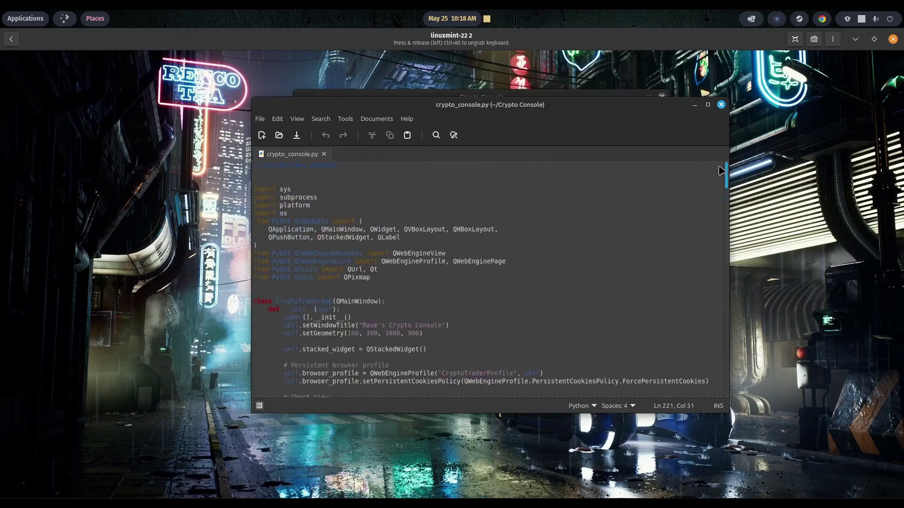
scroll(489, 234, down, 5)
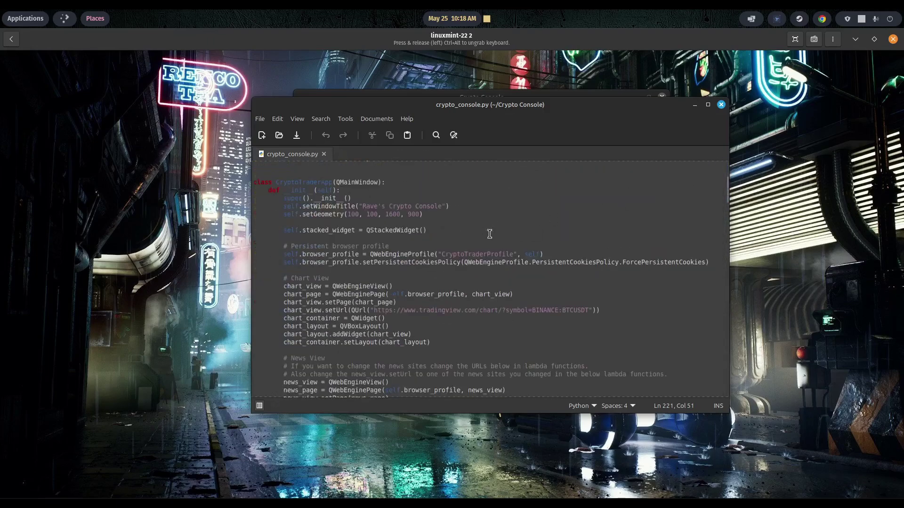
scroll(490, 233, down, 6)
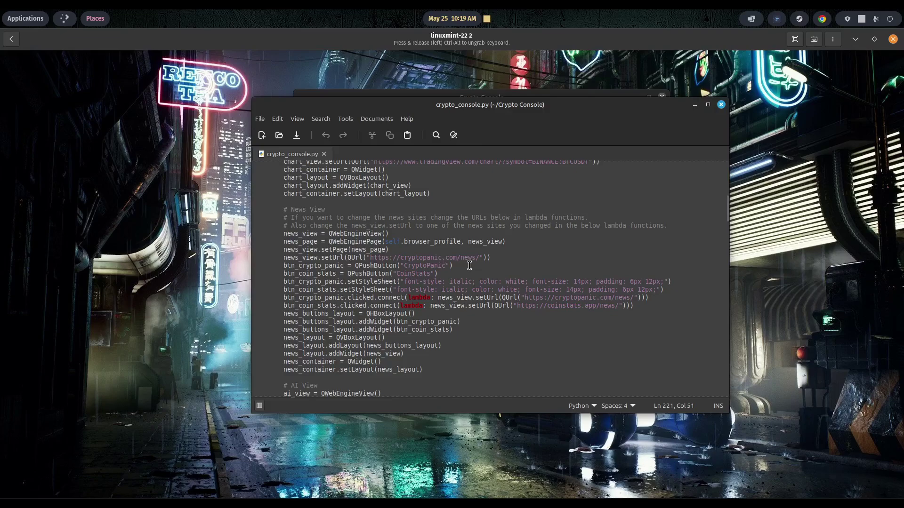
scroll(470, 266, down, 4)
scroll(469, 265, down, 4)
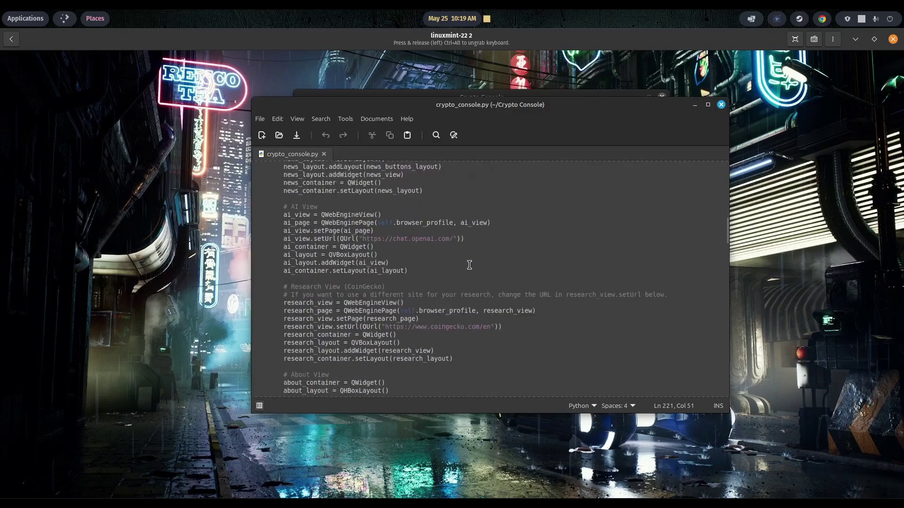
scroll(469, 265, down, 3)
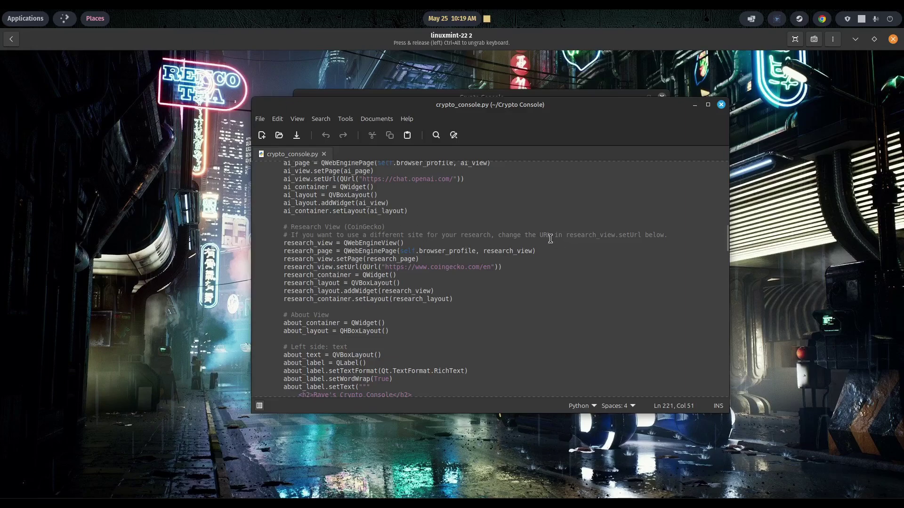
scroll(461, 242, down, 15)
scroll(461, 243, down, 16)
scroll(462, 243, down, 10)
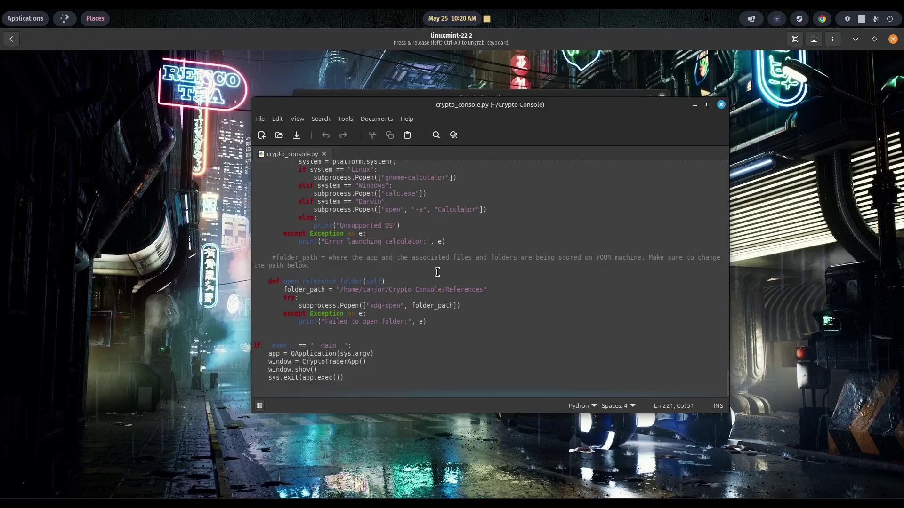
scroll(437, 272, up, 20)
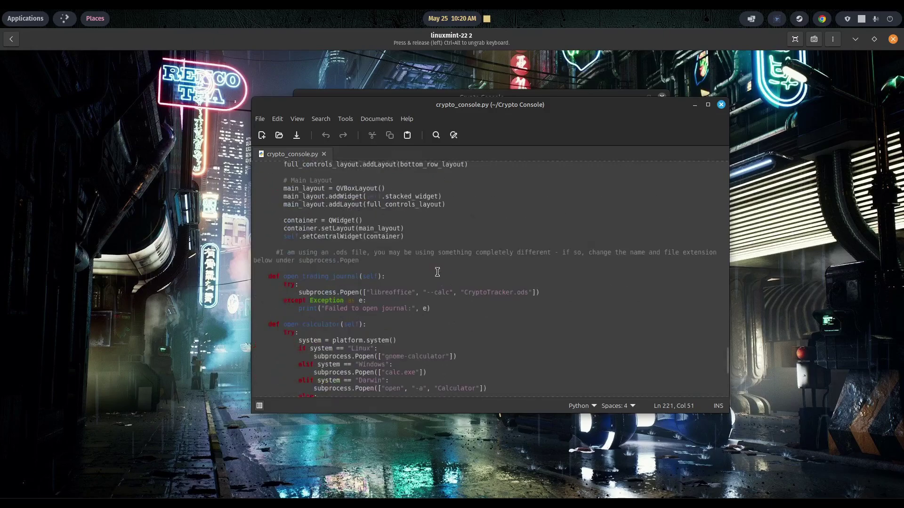
scroll(437, 272, up, 20)
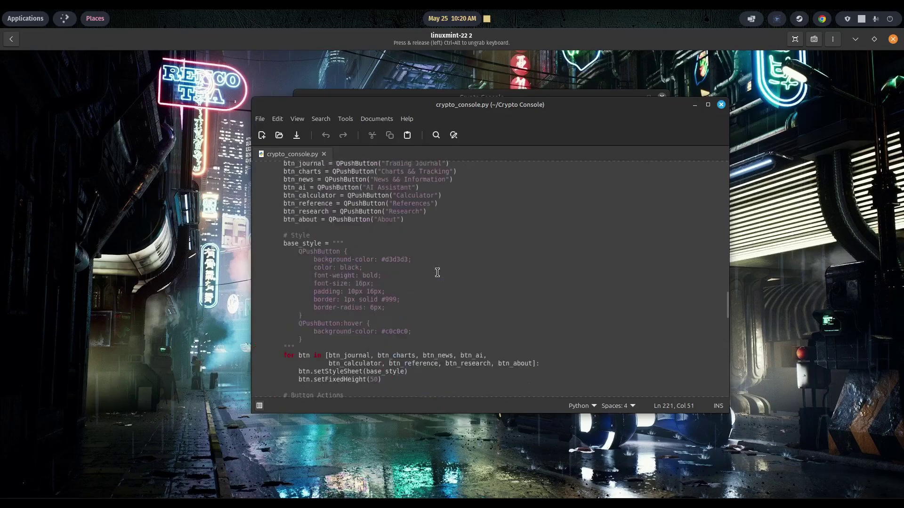
scroll(438, 273, up, 20)
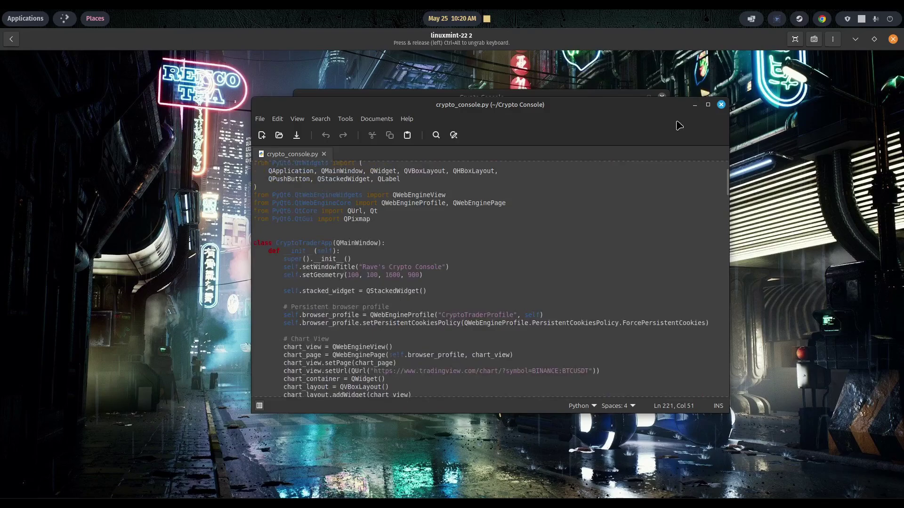
click(721, 104)
click(503, 218)
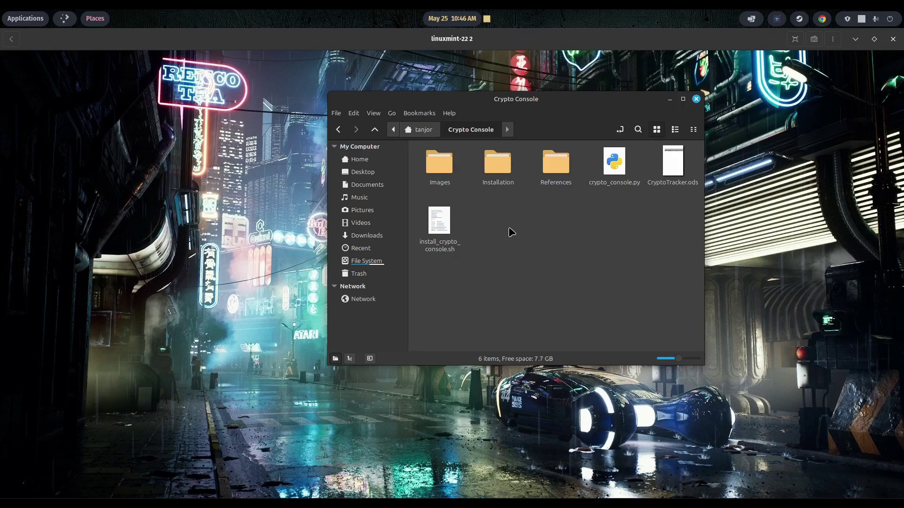
- Open Desktop Launcher Instructions from the Installation folder and arrange its window side by side with the file manager
double_click(496, 171)
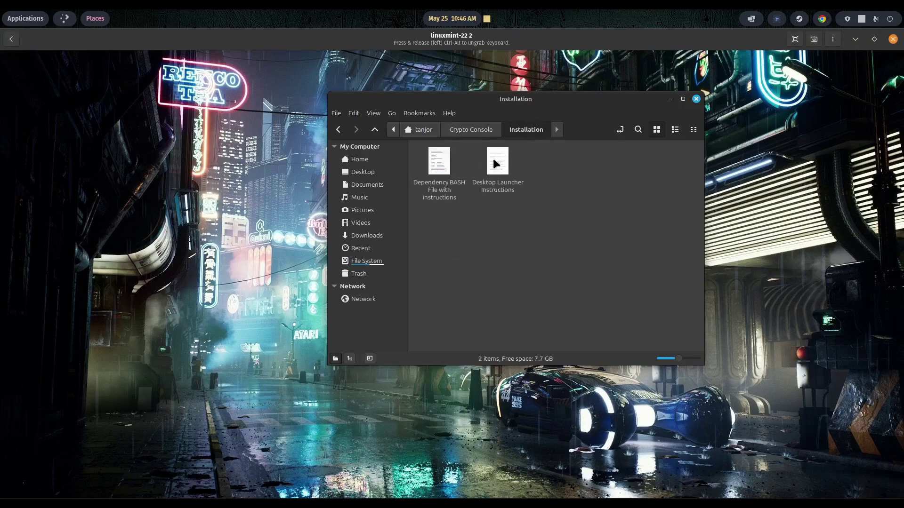
double_click(493, 160)
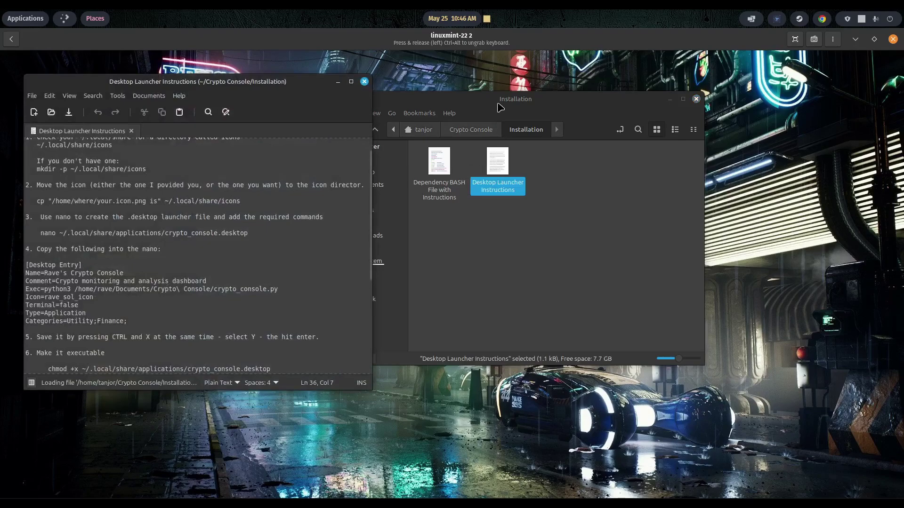
drag(550, 100, 665, 88)
drag(297, 87, 331, 80)
scroll(225, 223, up, 1)
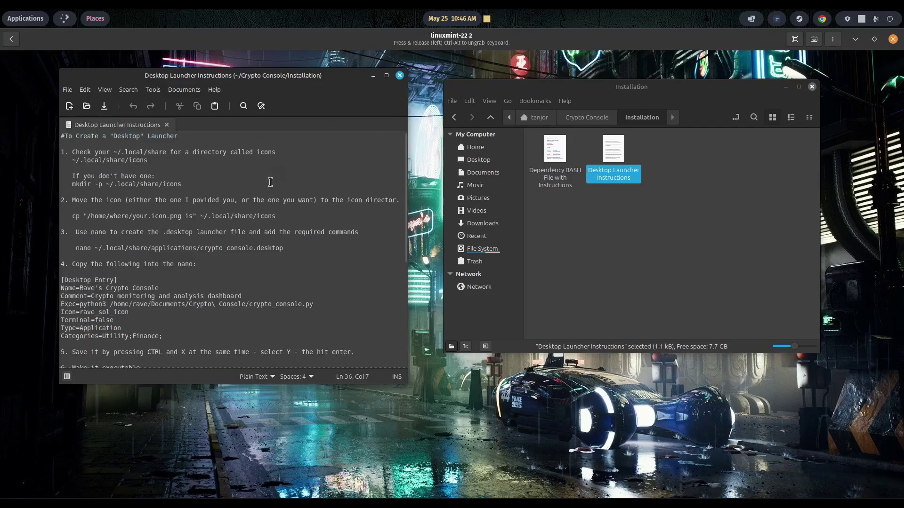
- Check the home folder's hidden-files setting and look in .local/share for the icons directory, opening it
click(472, 148)
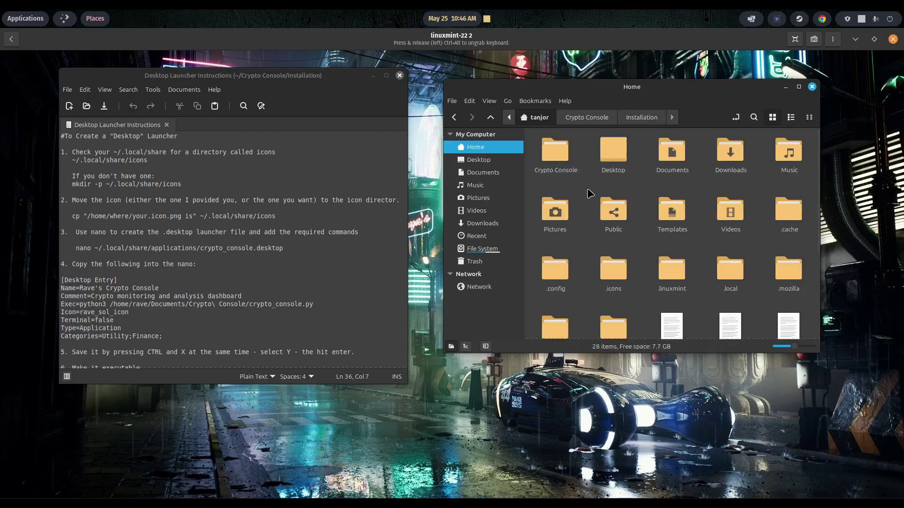
click(489, 102)
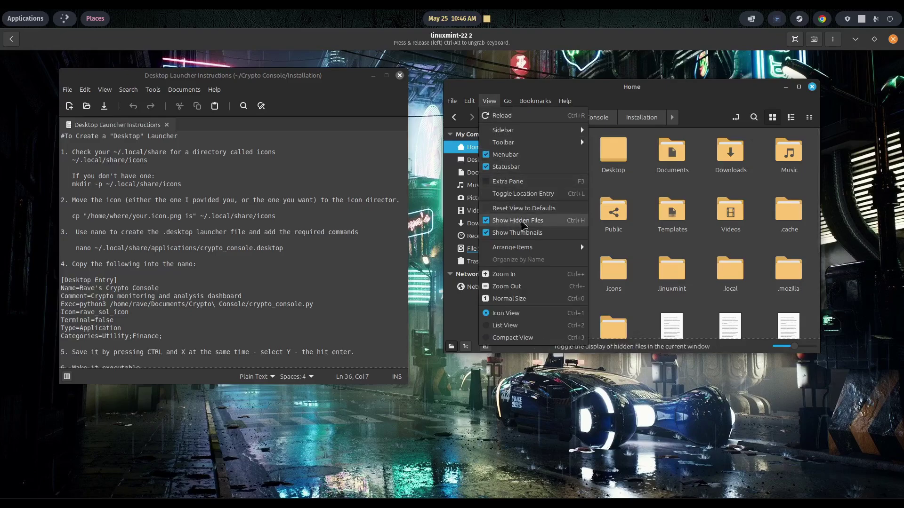
click(659, 197)
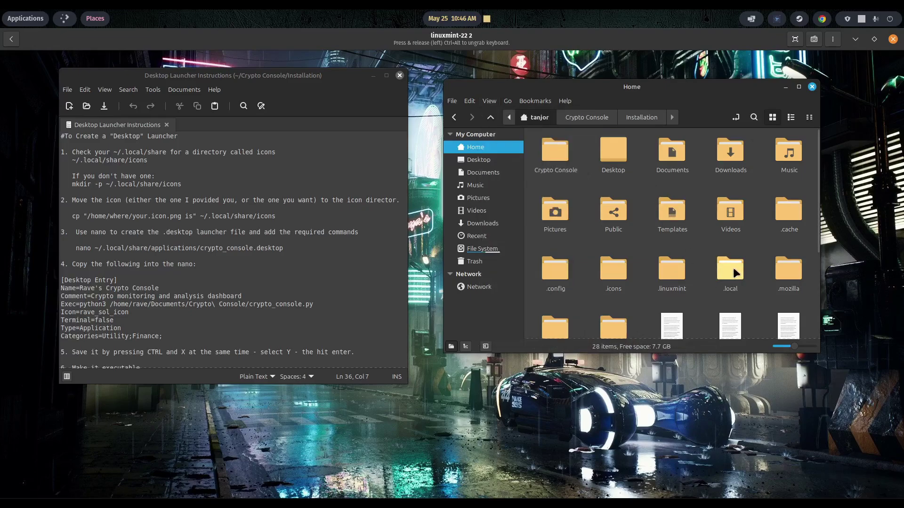
double_click(734, 273)
double_click(571, 158)
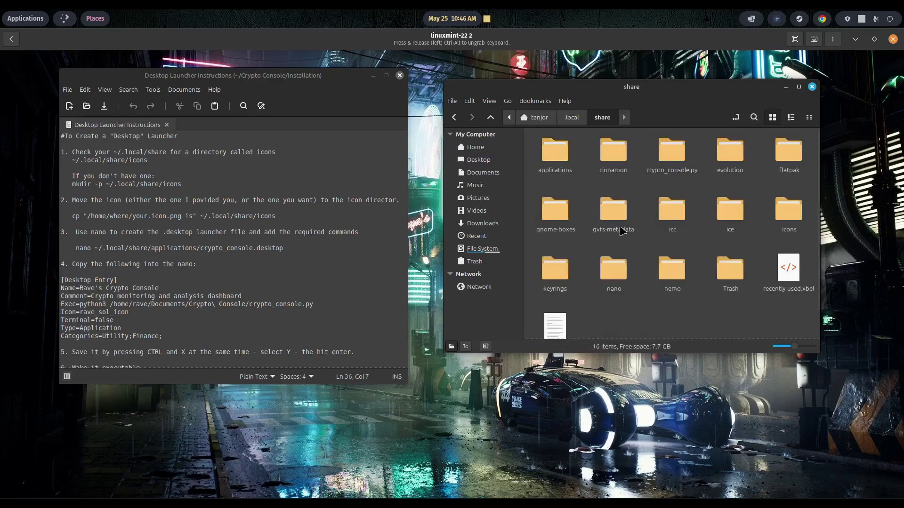
double_click(783, 218)
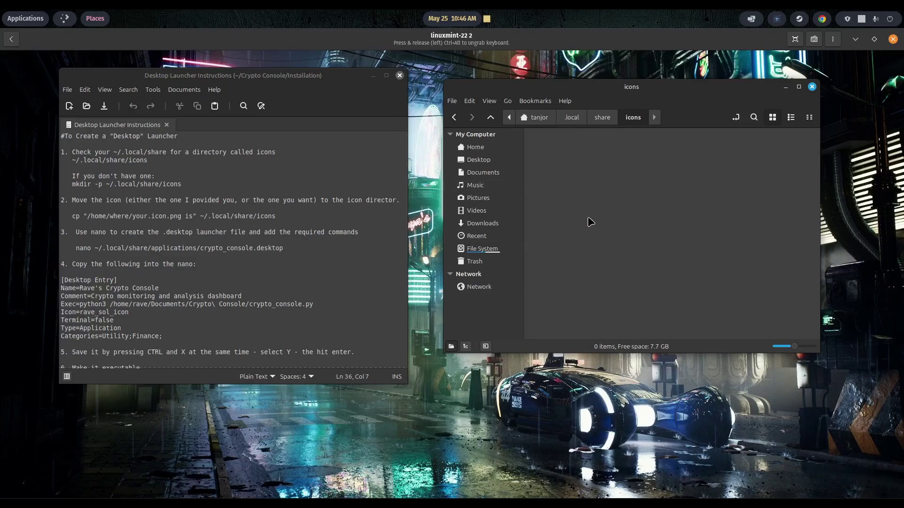
- Copy SOL_Launcher.png from the Images folder inside Crypto Console
click(535, 117)
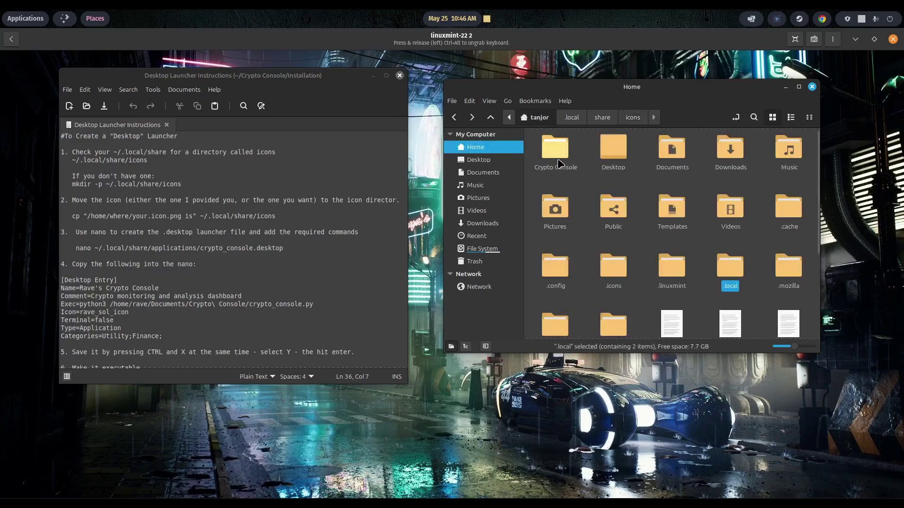
double_click(554, 154)
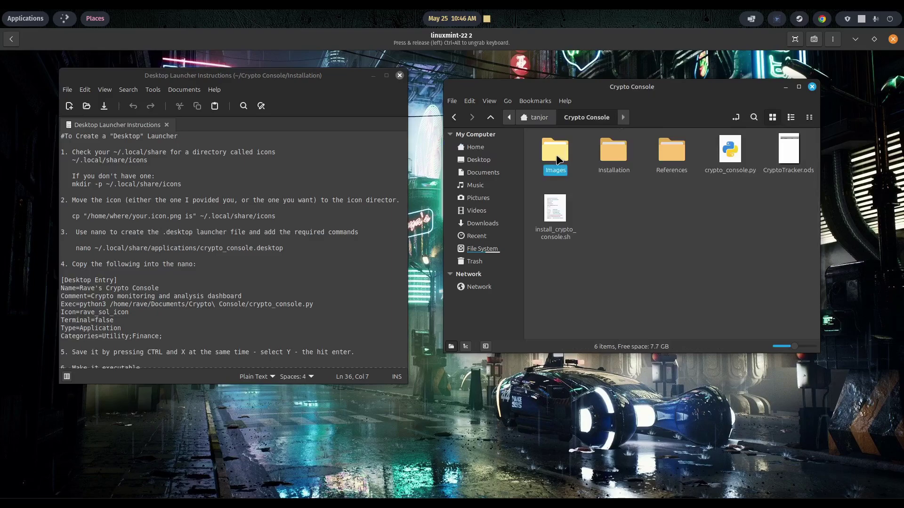
double_click(555, 154)
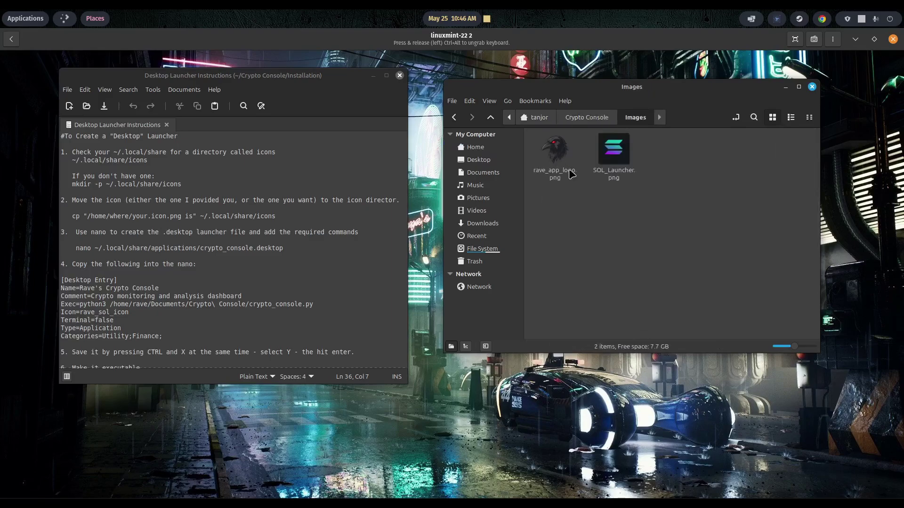
right_click(608, 156)
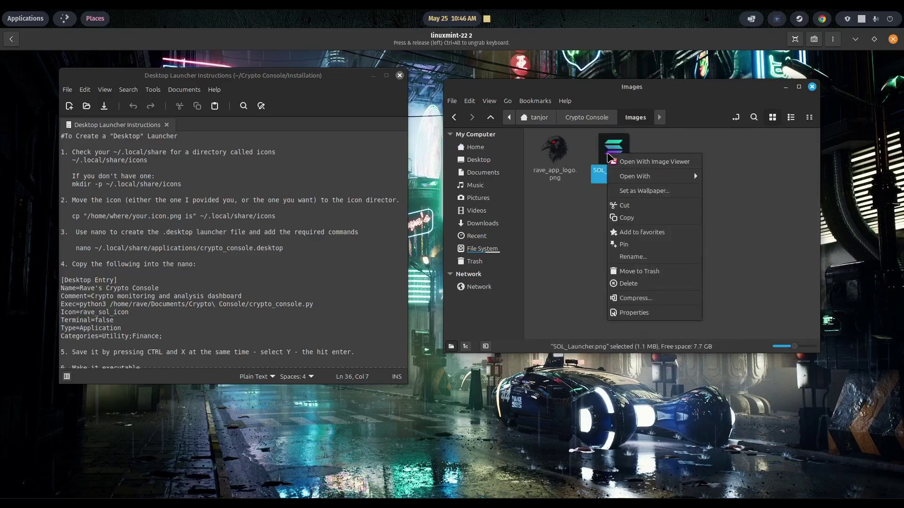
click(630, 222)
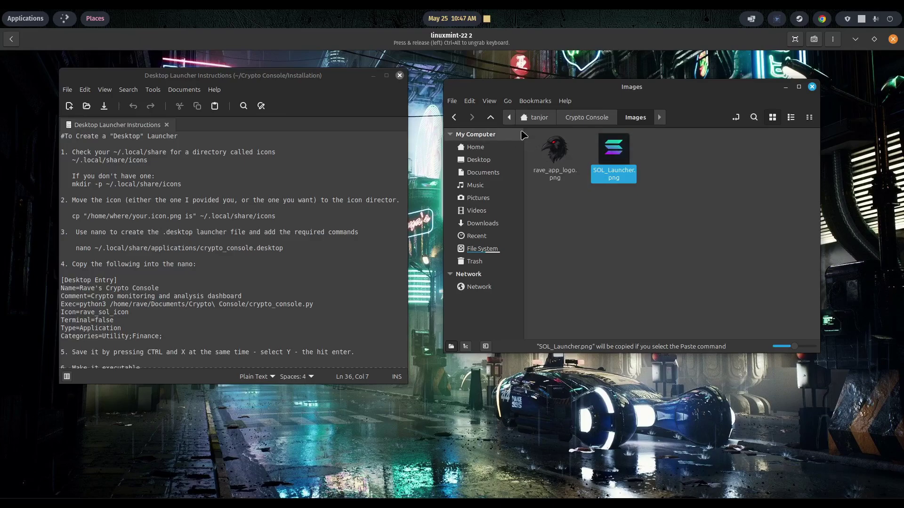
- Paste the copied launcher image into ~/.local/share/icons and close the file manager
click(537, 118)
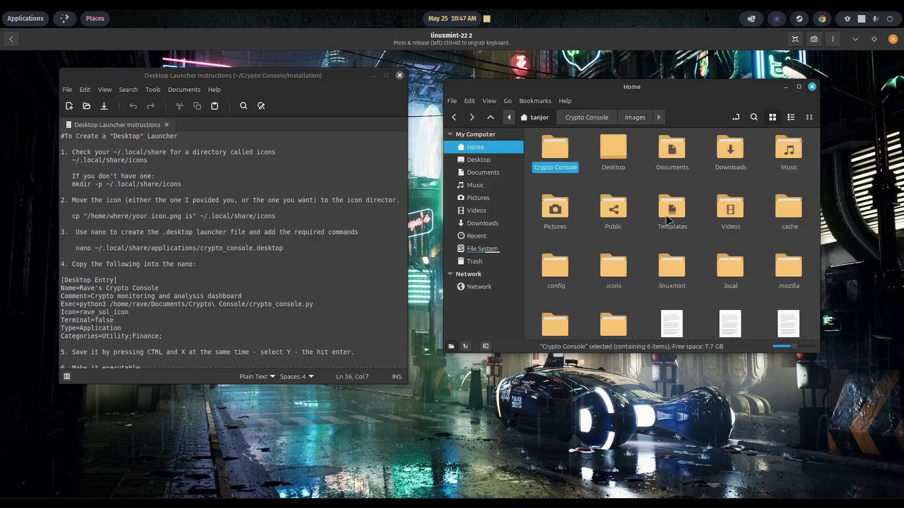
double_click(729, 264)
double_click(554, 158)
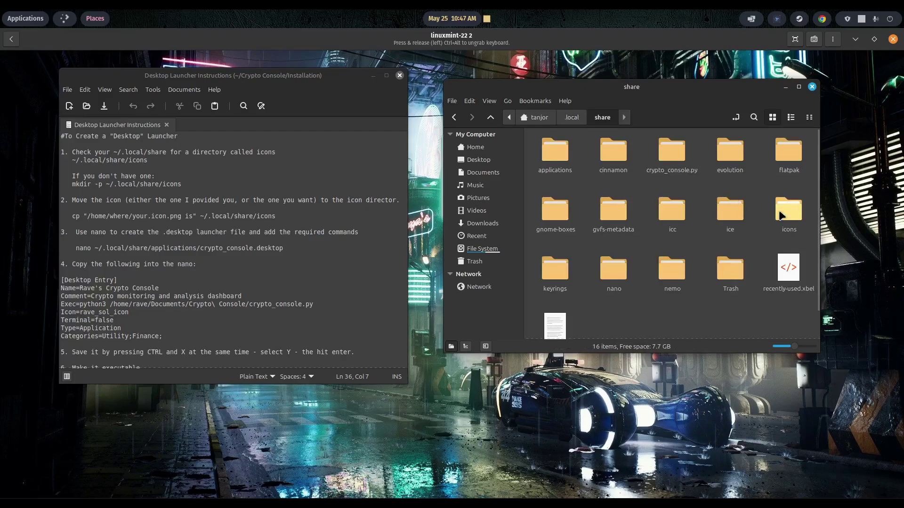
double_click(781, 208)
right_click(562, 184)
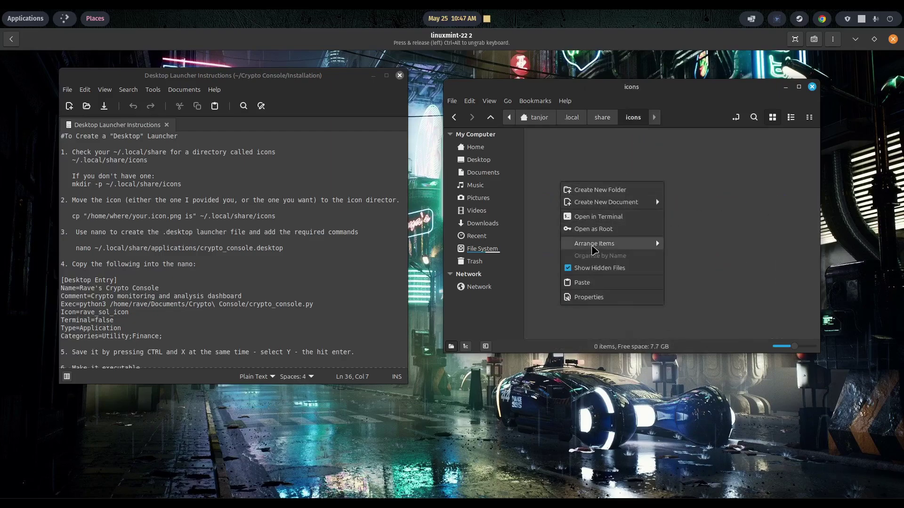
click(588, 283)
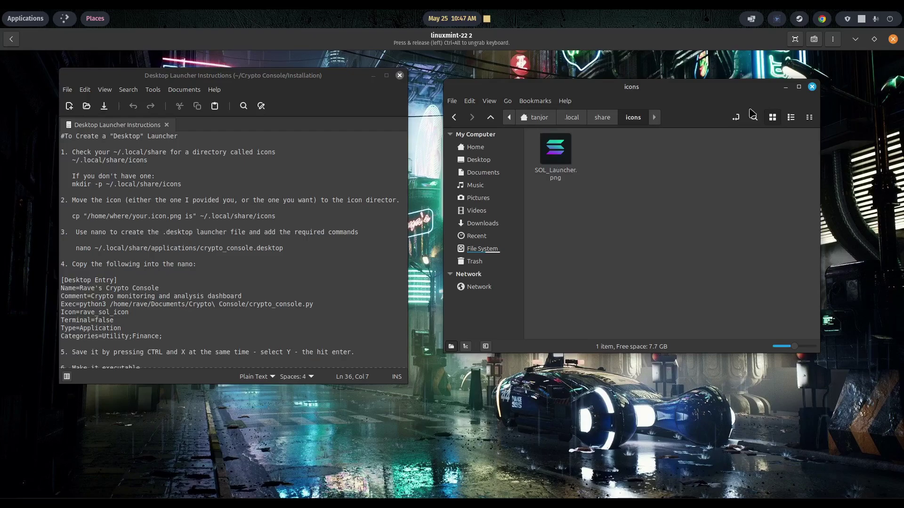
click(812, 87)
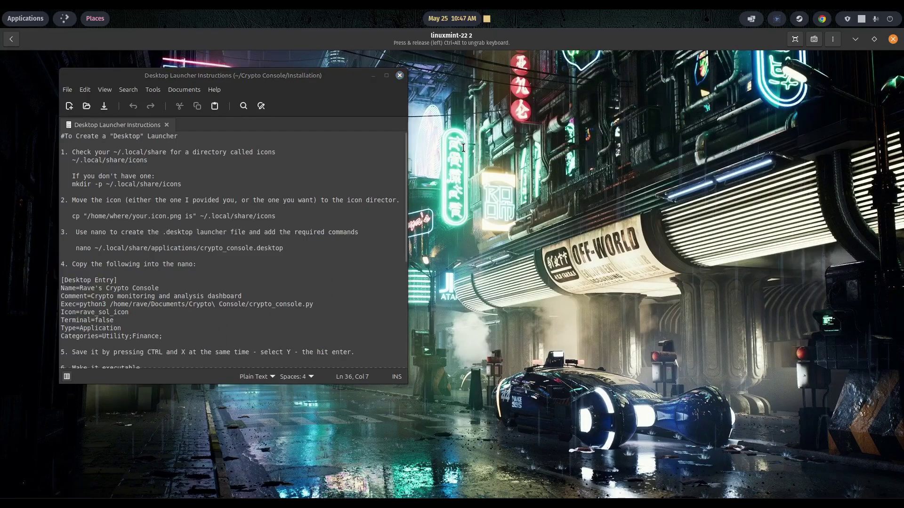
- Open a terminal beside the instructions and run their command nano ~/.local/share/applications/crypto_console.desktop
key(ctrl+alt+t)
drag(478, 79, 551, 94)
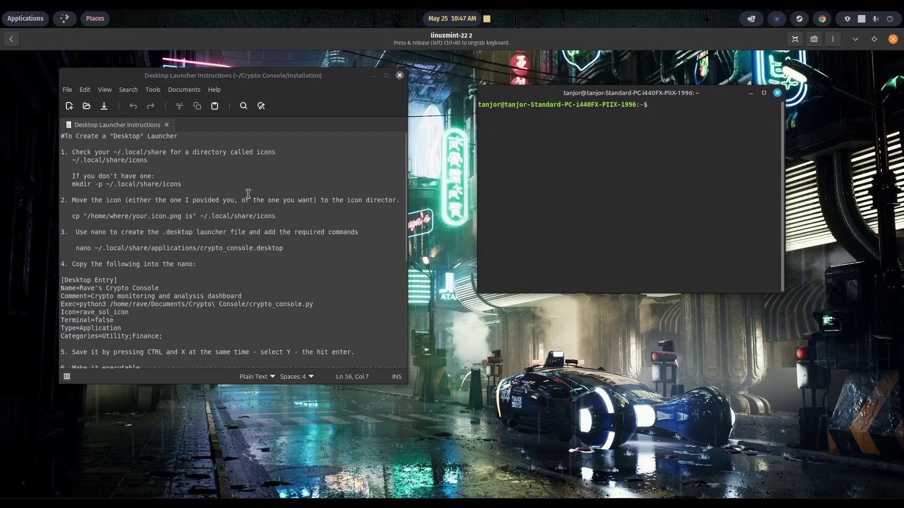
scroll(263, 207, down, 2)
click(286, 225)
drag(285, 218, 77, 215)
right_click(91, 221)
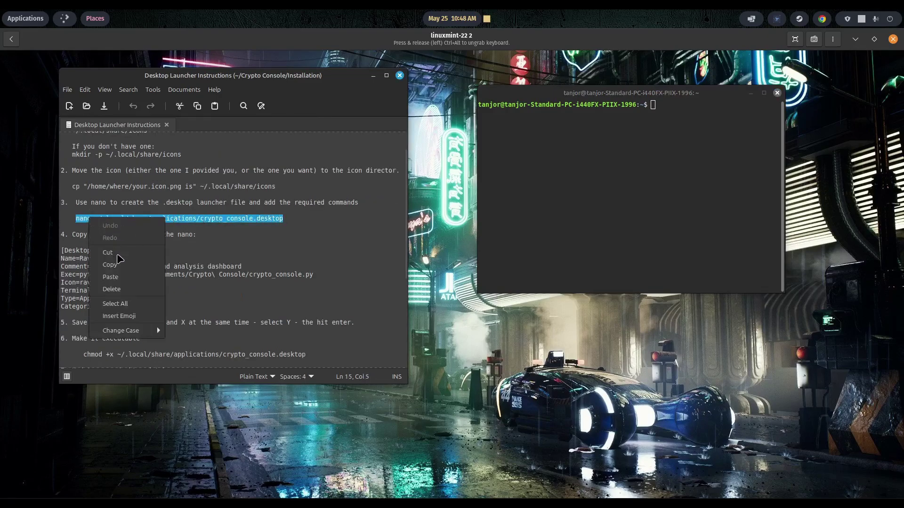
click(118, 258)
click(653, 105)
right_click(653, 105)
click(671, 159)
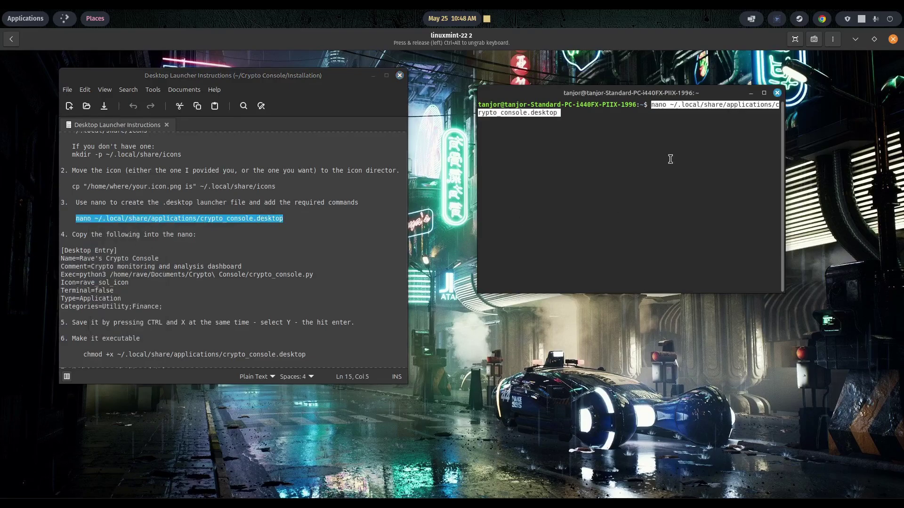
key(Return)
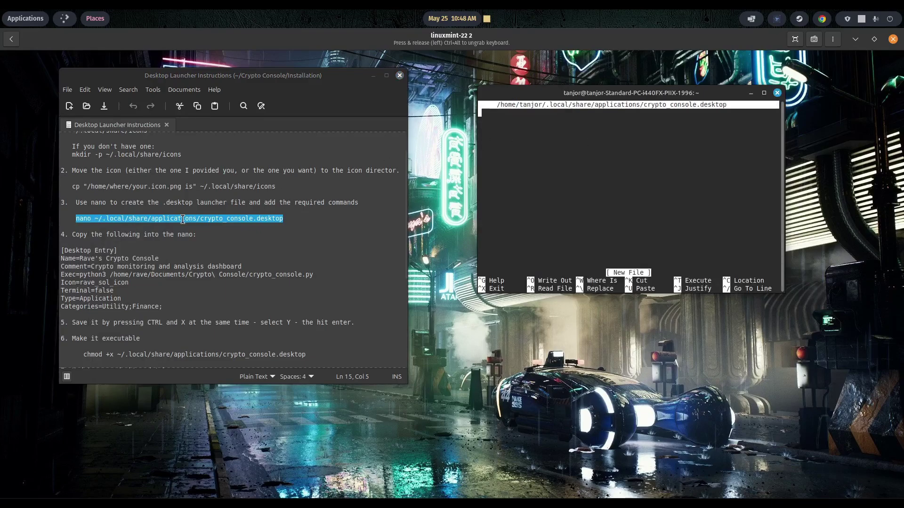
- Copy the [Desktop Entry] block, through its Categories line, from the instructions into the empty nano file
drag(165, 304, 52, 250)
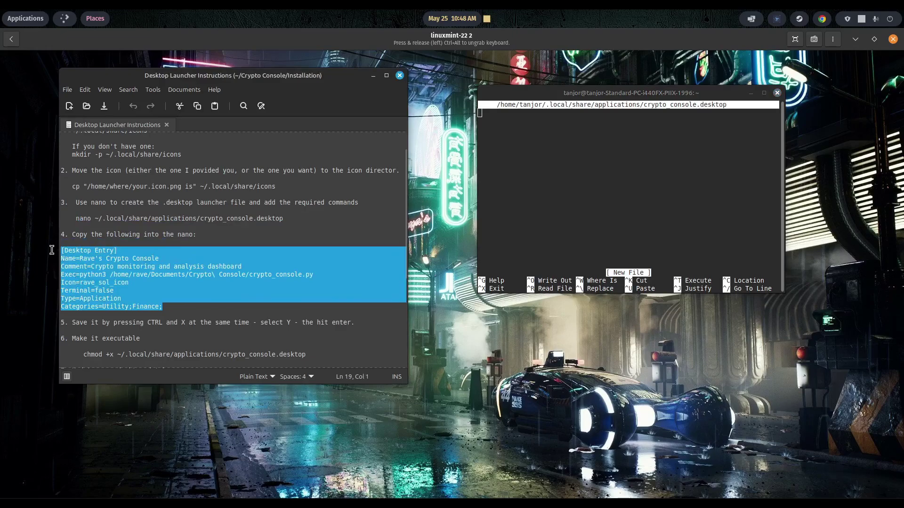
right_click(76, 265)
click(114, 313)
right_click(487, 120)
click(509, 175)
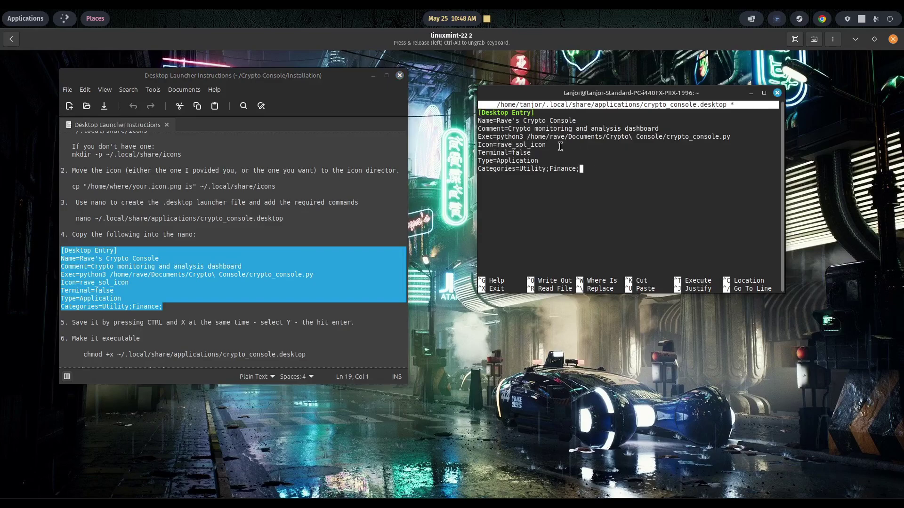
- Clear the value after Icon= in the crypto_console.desktop file open in nano
key(Up)
key(BackSpace)
key(BackSpace)
key(BackSpace)
key(BackSpace)
key(BackSpace)
key(BackSpace)
key(BackSpace)
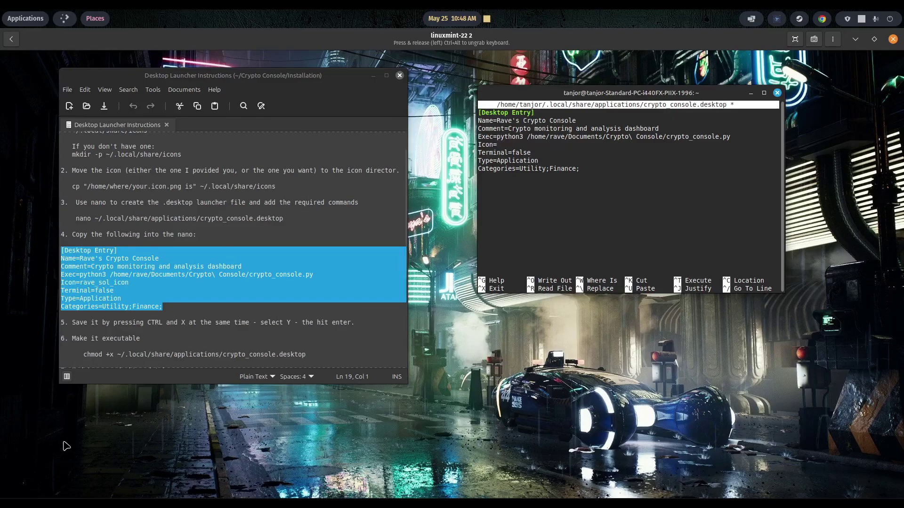
- Open a file manager window and go to the ~/.local/share/icons folder
key(super+e)
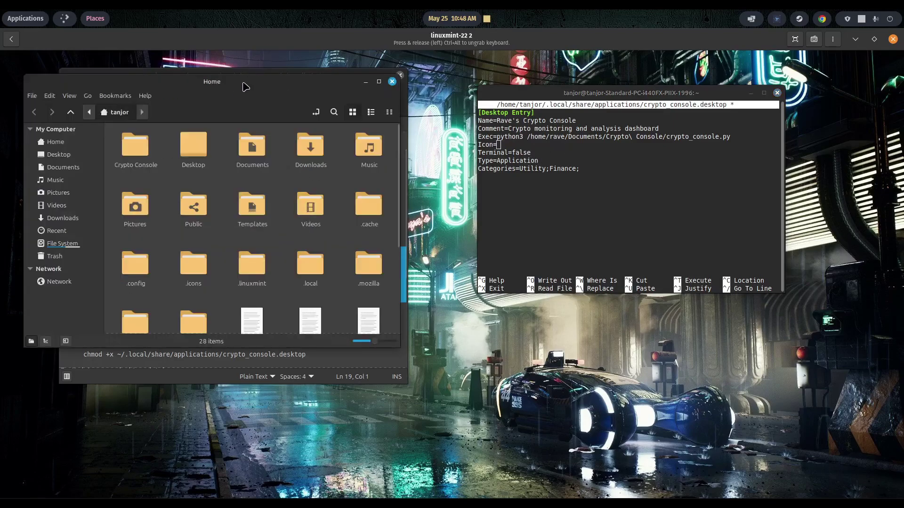
drag(242, 85, 319, 96)
double_click(387, 275)
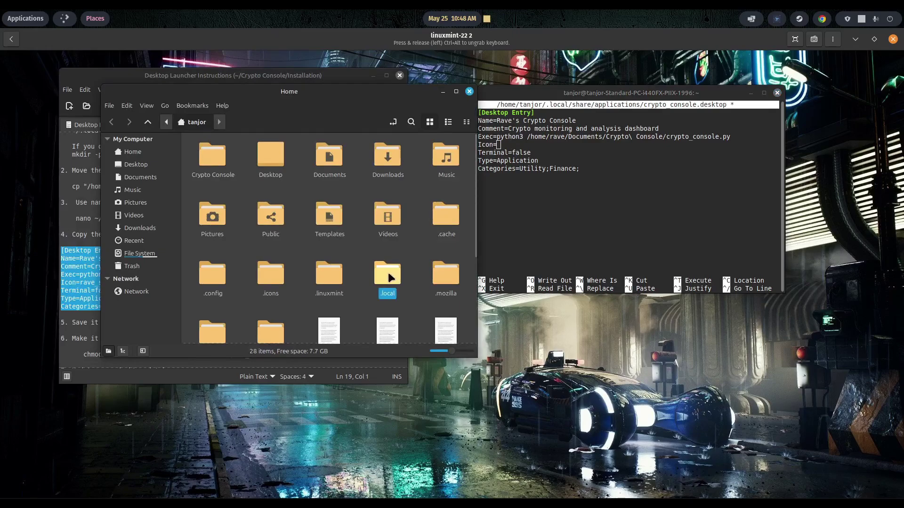
click(209, 156)
double_click(209, 156)
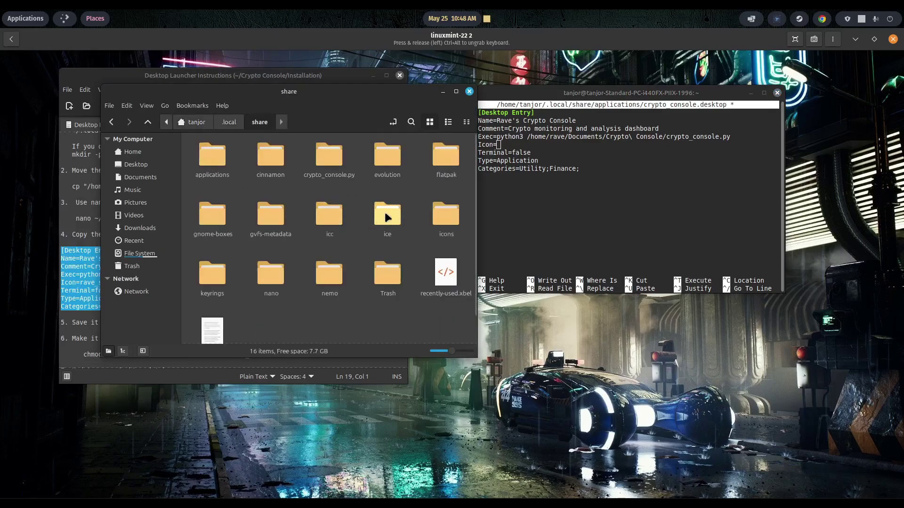
double_click(446, 214)
- Copy the location path from the properties of SOL_Launcher.png and close the properties
right_click(206, 157)
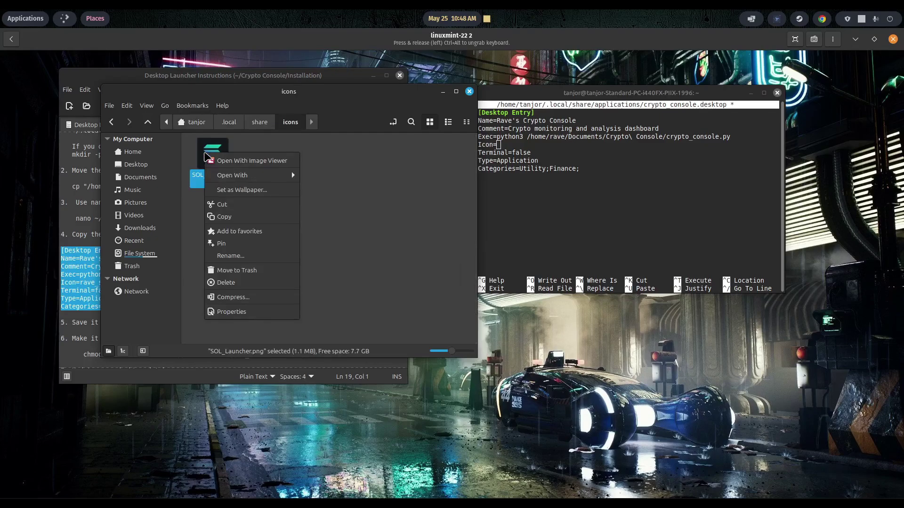
click(238, 311)
drag(492, 237, 401, 236)
right_click(412, 242)
click(431, 257)
drag(518, 142, 419, 166)
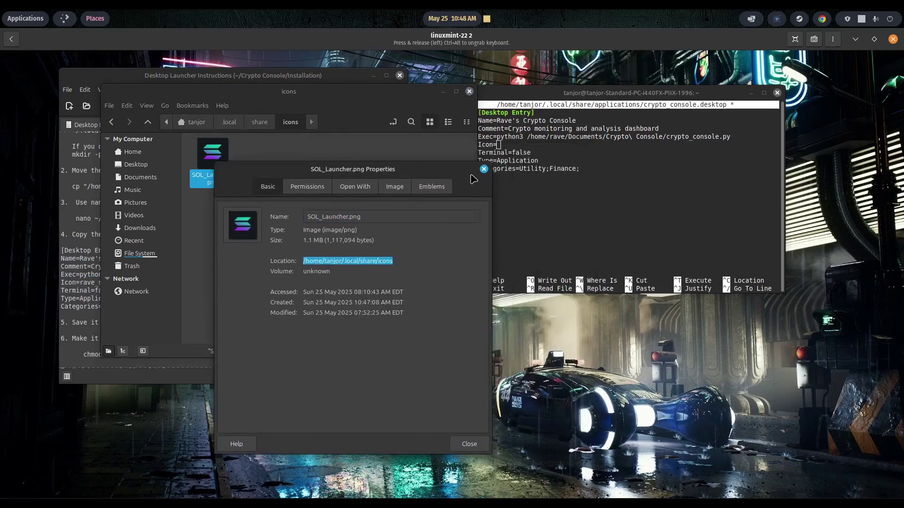
click(483, 168)
- Set the Icon value in nano to the copied icons path followed by /SOL_Launcher.png
click(511, 146)
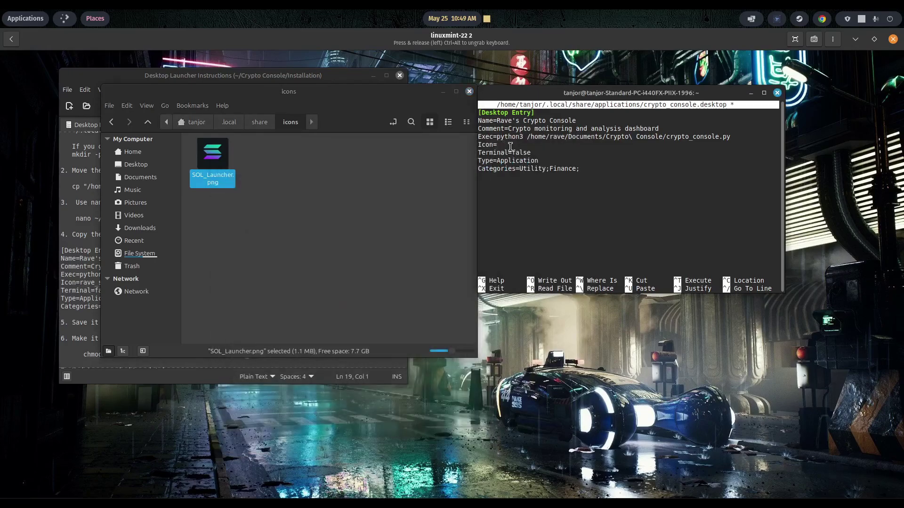
key(Down)
key(Down)
key(Down)
key(Down)
key(Up)
key(Right)
key(Right)
key(Right)
key(Right)
right_click(501, 146)
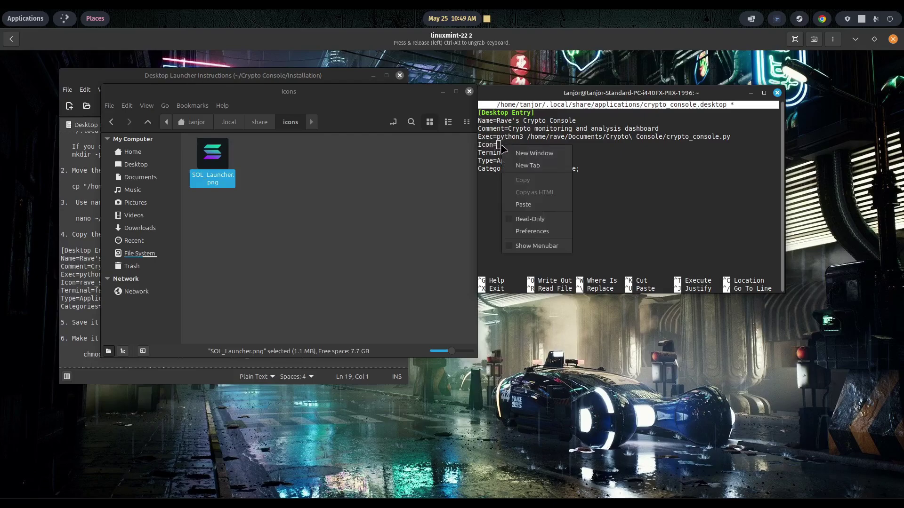
click(523, 206)
text(/)
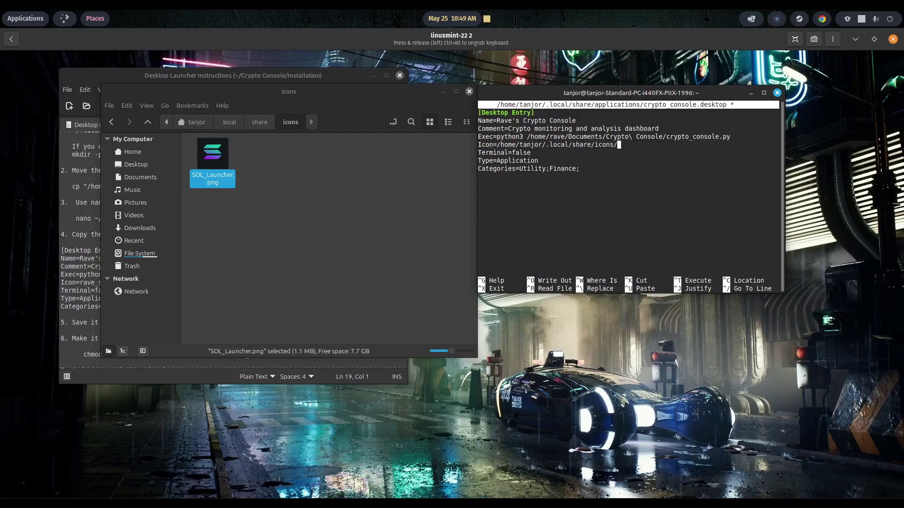
text(SOL_Launcher.png)
- Delete the folder path in front of crypto_console.py on the Exec line, keeping python3 before the file name
key(Left)
key(Left)
key(Left)
key(Left)
key(Left)
key(Left)
key(Left)
key(BackSpace)
key(BackSpace)
key(BackSpace)
key(BackSpace)
key(BackSpace)
key(BackSpace)
key(BackSpace)
key(BackSpace)
key(BackSpace)
key(BackSpace)
key(BackSpace)
key(BackSpace)
key(BackSpace)
key(BackSpace)
key(BackSpace)
key(BackSpace)
key(BackSpace)
key(BackSpace)
key(BackSpace)
key(BackSpace)
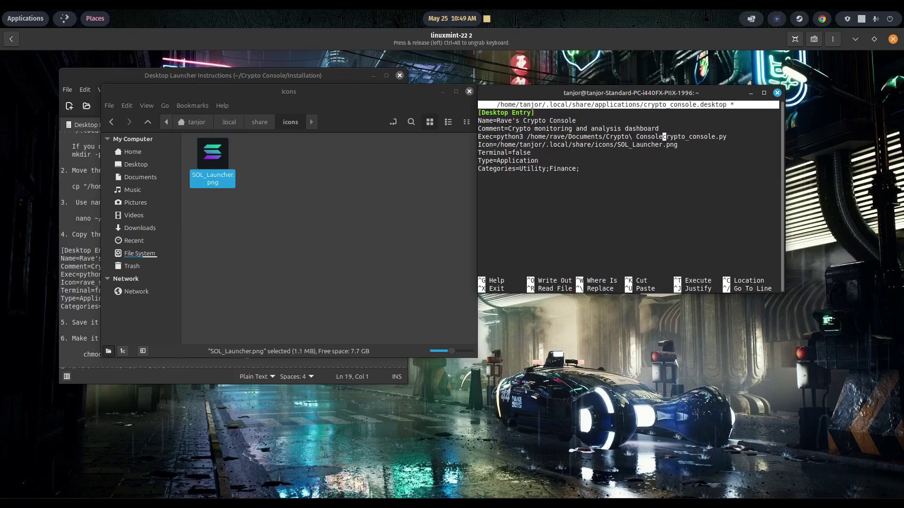
key(BackSpace)
key(BackSpace)
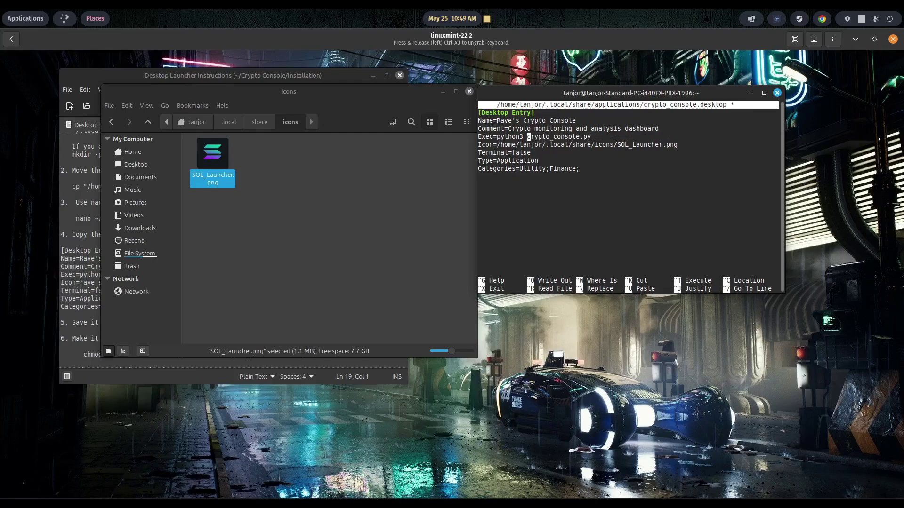
- Open the Crypto Console folder in Home and copy the location path from its folder properties
click(133, 152)
click(210, 157)
double_click(210, 158)
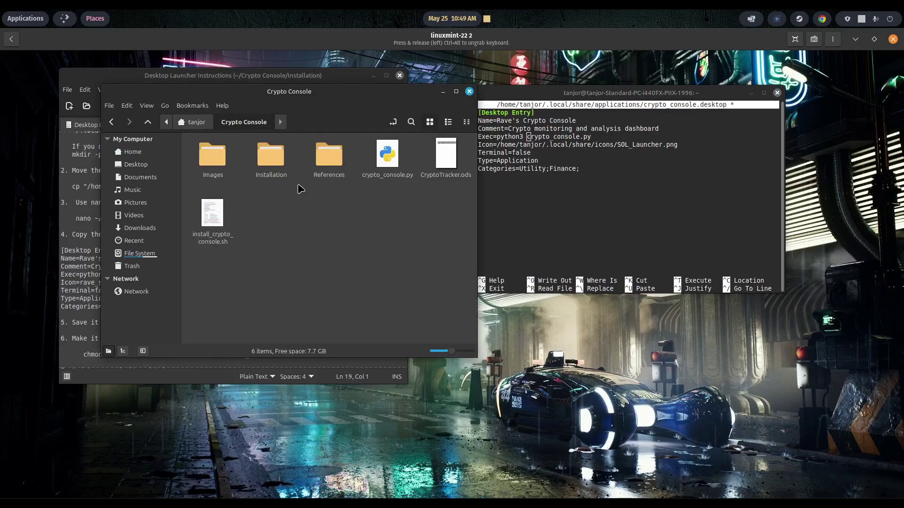
right_click(300, 188)
click(329, 302)
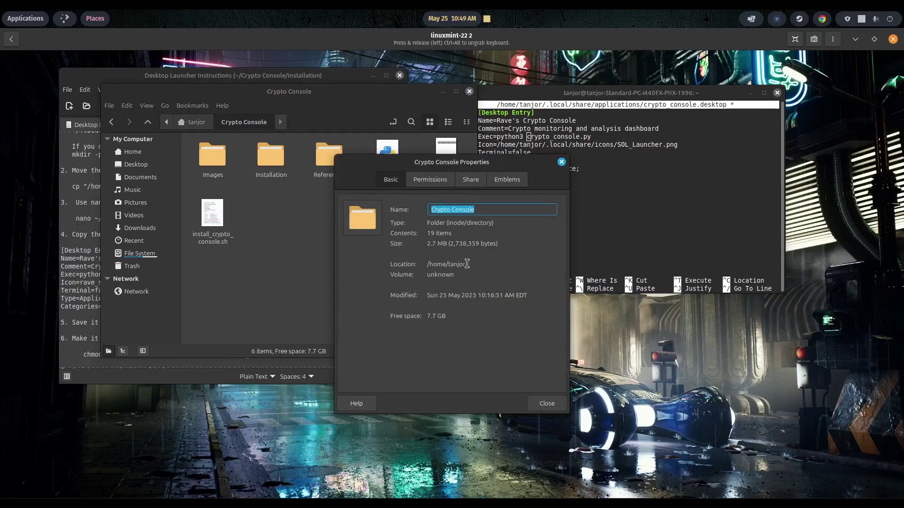
drag(467, 264, 428, 264)
right_click(438, 265)
click(459, 285)
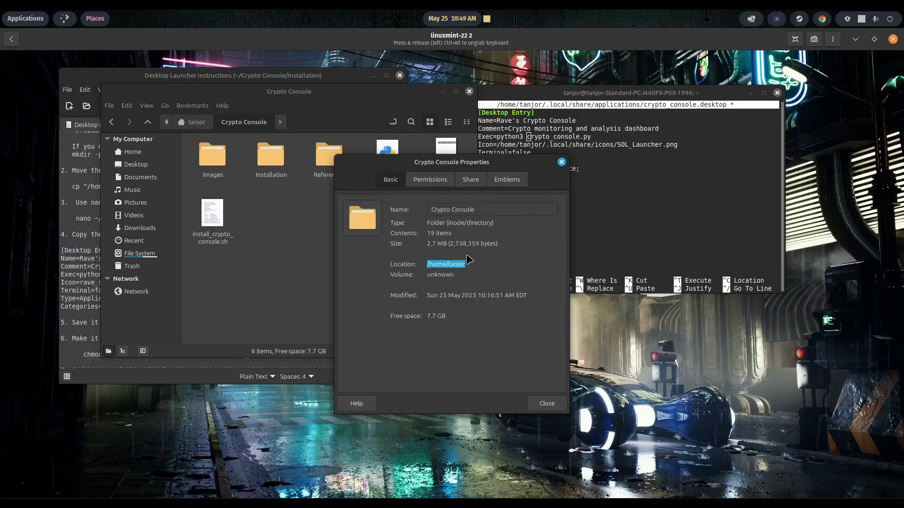
click(562, 162)
- Insert the copied home path followed by /Crypto Console/ before crypto_console.py on the Exec line
click(527, 137)
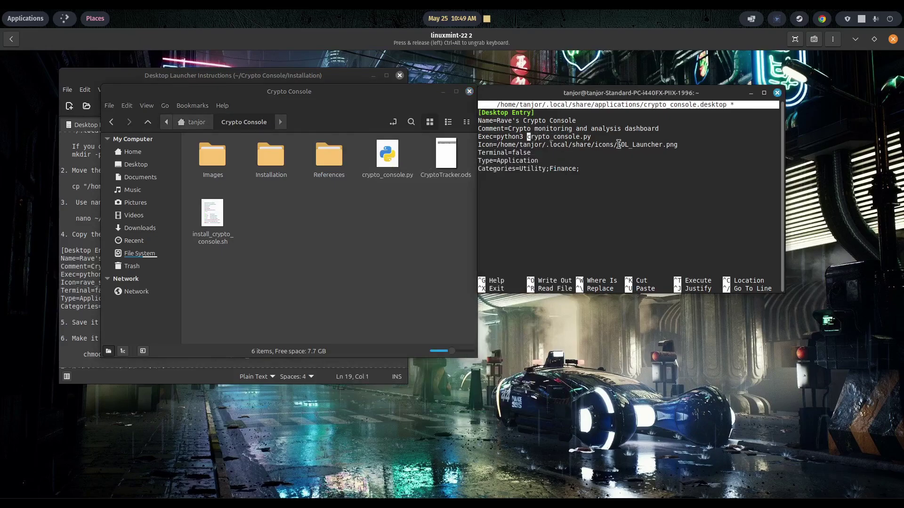
right_click(529, 136)
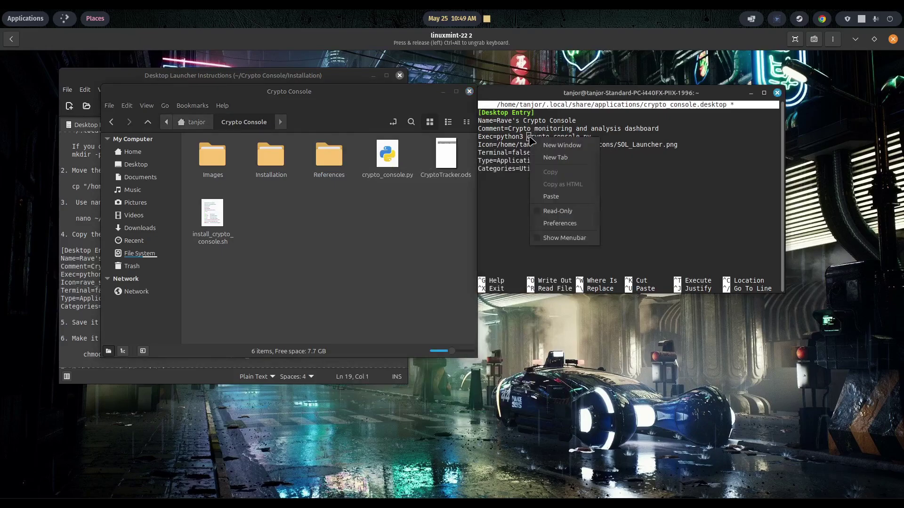
click(549, 194)
text(/Cry)
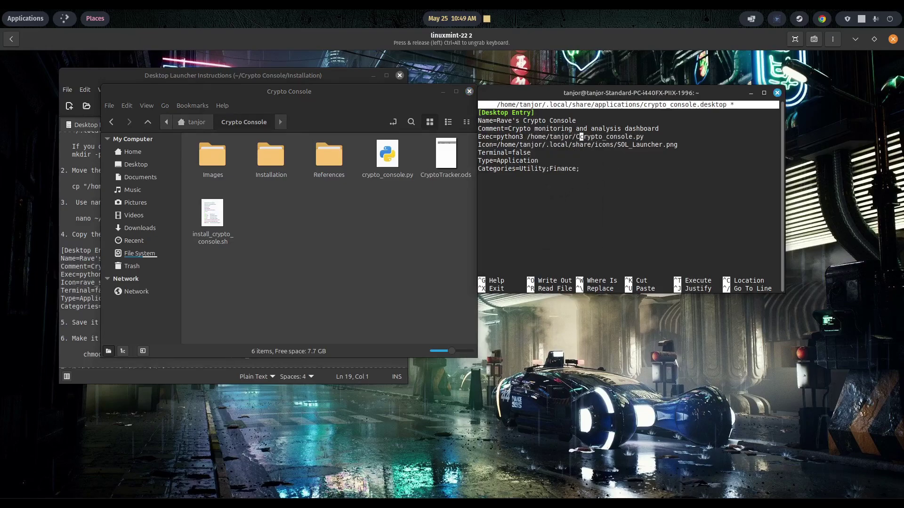
text(pto )
text(Console)
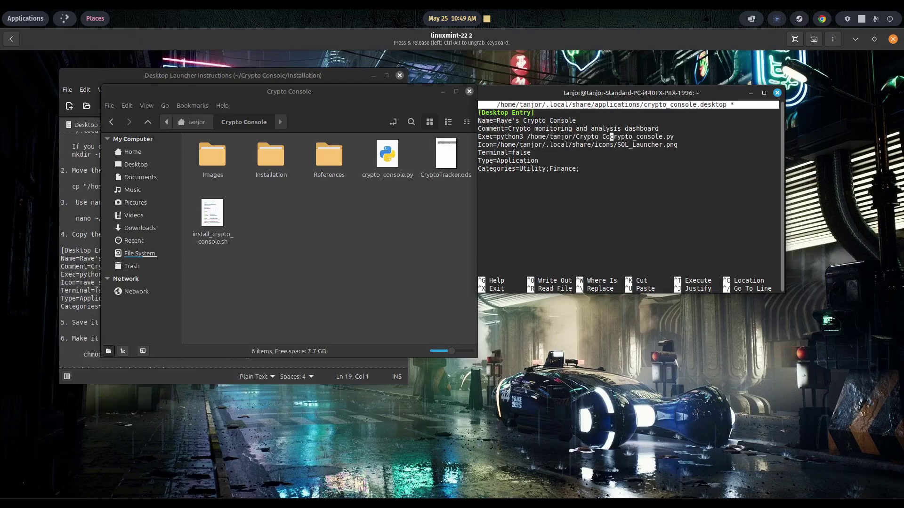
text(/)
- Enclose the full crypto_console.py path on the Exec line in double quotes
key(Left)
key(Left)
key(Left)
key(Left)
key(Left)
key(Left)
key(Left)
key(Left)
key(Left)
key(Left)
key(Left)
key(Left)
key(Left)
key(Left)
key(Left)
key(Left)
key(Left)
key(Left)
key(Left)
key(Left)
key(Left)
key(Left)
key(Left)
key(Left)
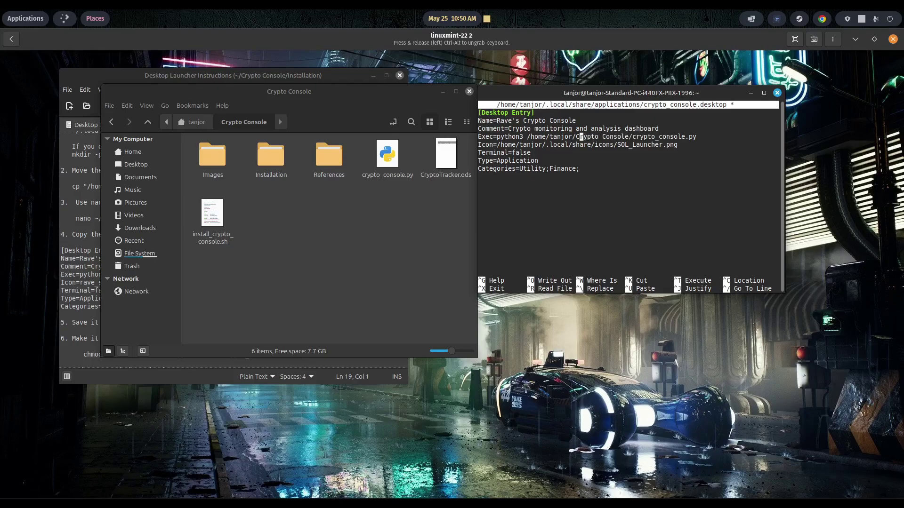
key(Left)
key(Left)
key(Left)
text(")
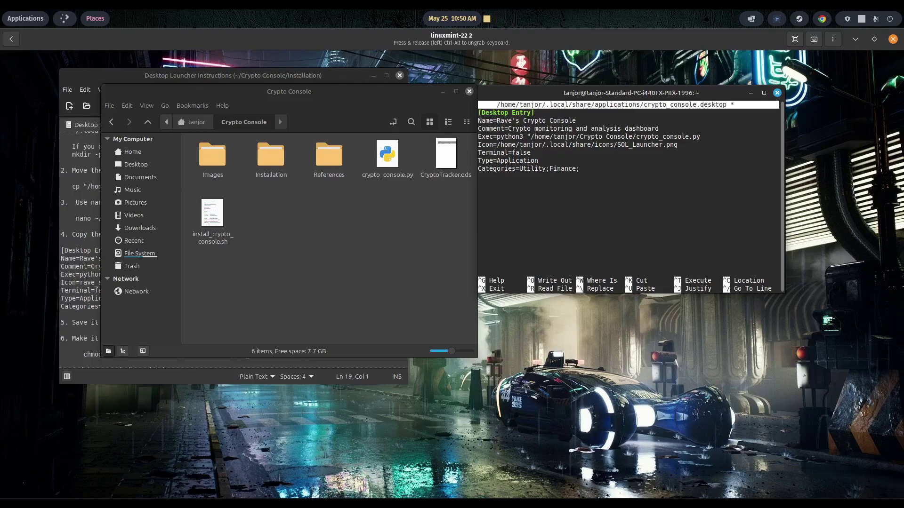
key(Right)
key(Right)
key(Right)
key(Right)
key(Right)
key(Right)
key(Right)
key(Right)
key(Right)
key(Right)
key(Right)
key(Right)
key(Right)
key(Right)
key(Right)
key(Right)
key(Right)
key(Right)
key(Right)
key(Right)
key(Right)
key(Right)
key(Right)
key(Right)
key(Right)
key(Right)
key(Right)
key(Right)
key(Right)
key(Right)
key(Right)
key(Right)
key(Right)
key(Right)
key(Right)
key(Right)
key(Right)
key(Right)
text(")
- Save crypto_console.desktop under its existing name, exit nano and close the file manager
key(ctrl+x)
key(y)
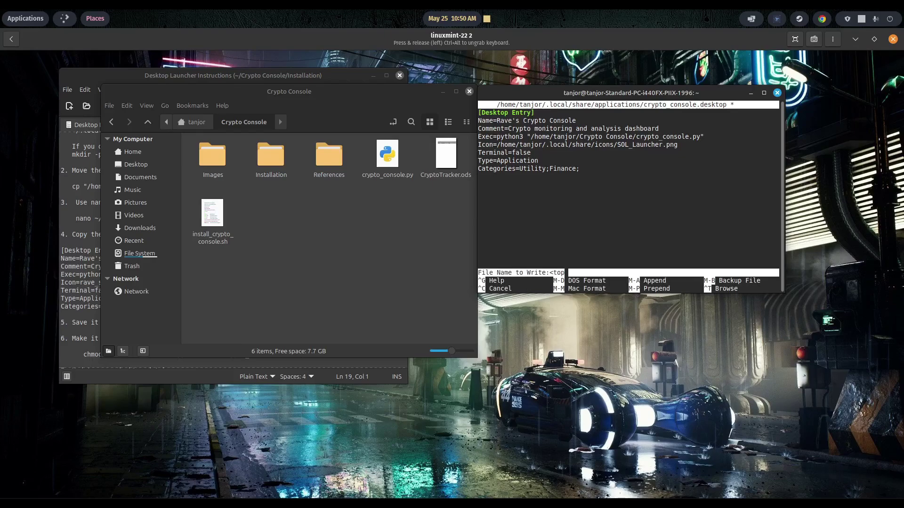
key(Return)
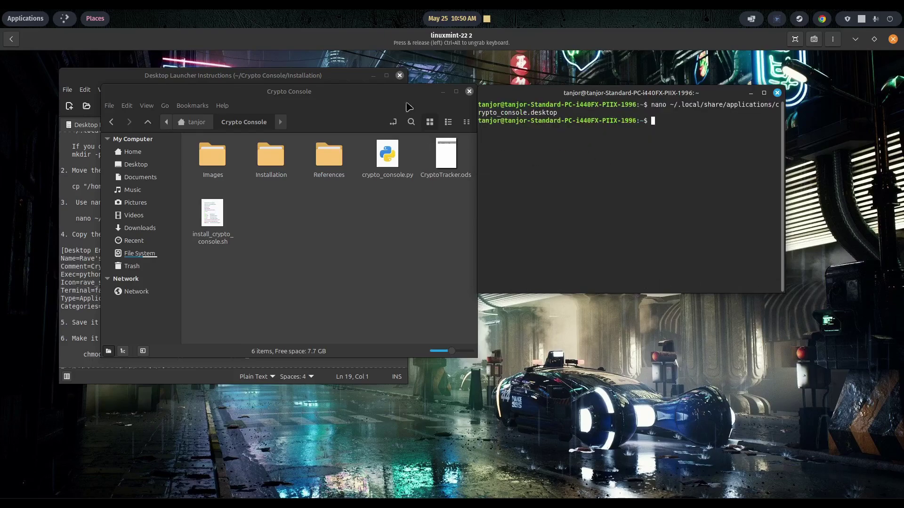
click(469, 92)
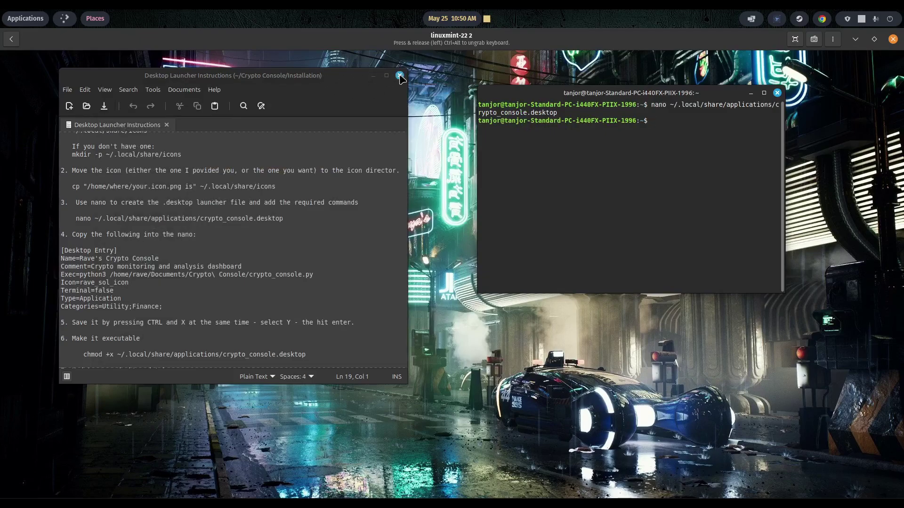
- Copy the command chmod +x ~/.local/share/applications/crypto_console.desktop from the instructions and run it in the terminal
scroll(200, 240, down, 5)
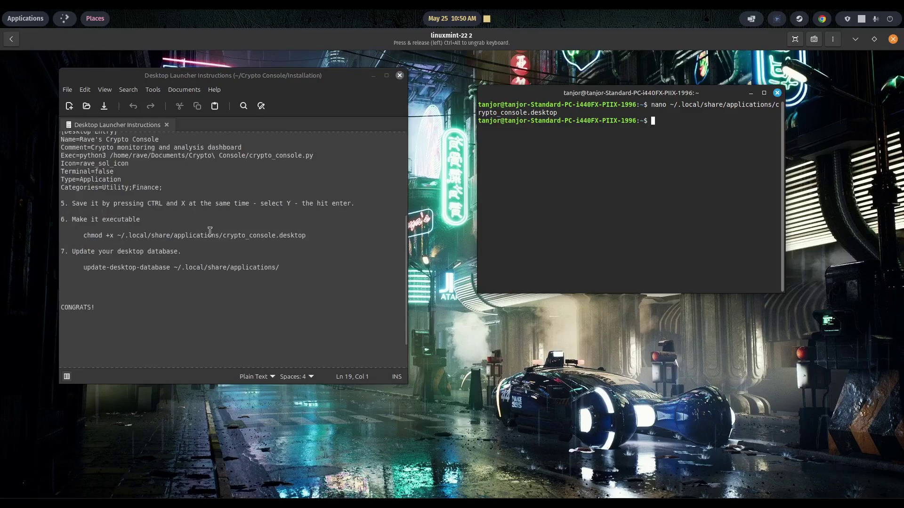
drag(306, 235, 83, 236)
right_click(96, 239)
click(115, 282)
click(652, 122)
right_click(653, 121)
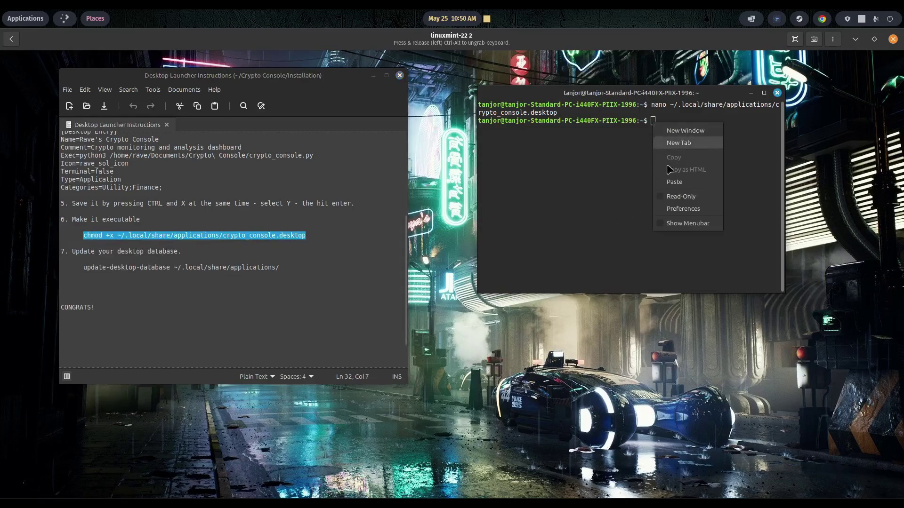
click(674, 178)
key(Return)
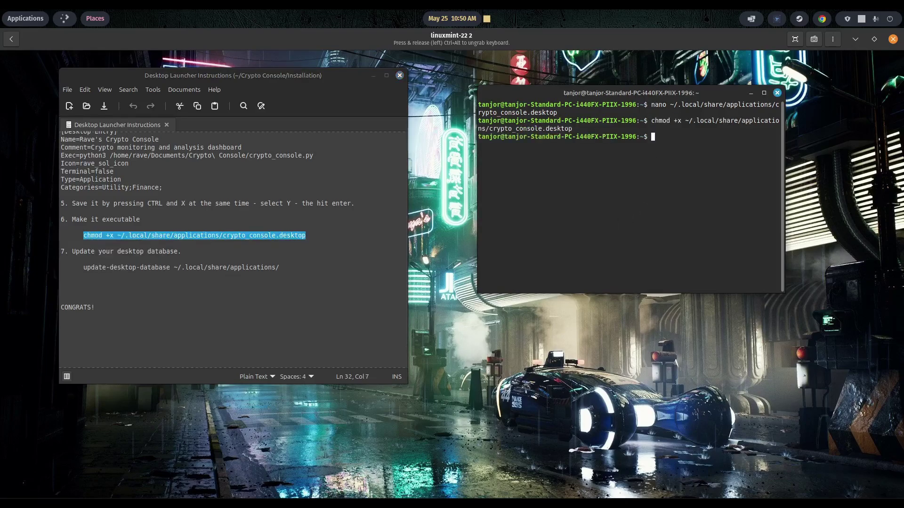
- Copy the command update-desktop-database ~/.local/share/applications/ from the instructions and run it in the terminal
drag(280, 268, 84, 267)
right_click(85, 267)
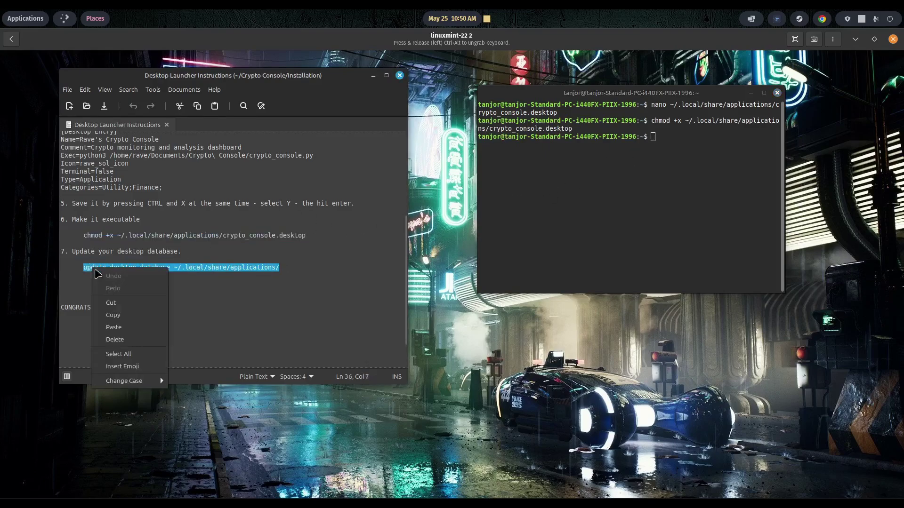
click(123, 316)
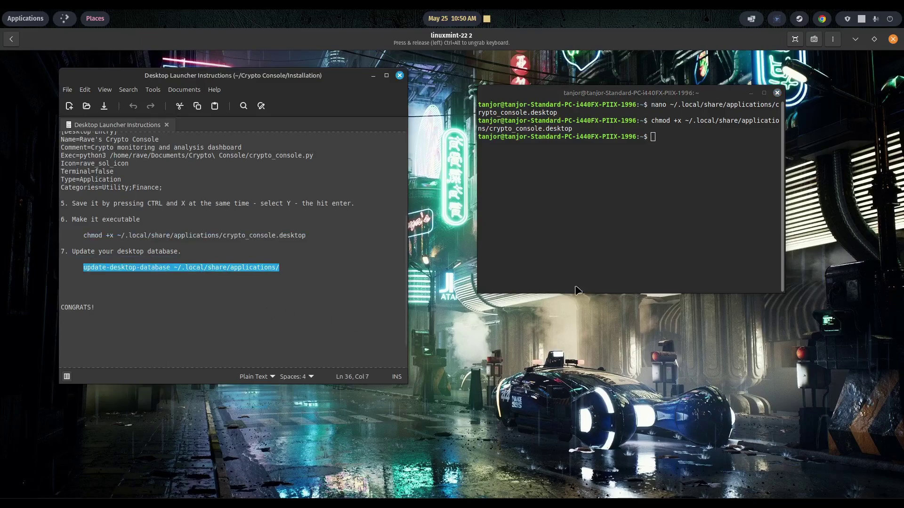
right_click(655, 138)
click(678, 199)
key(Return)
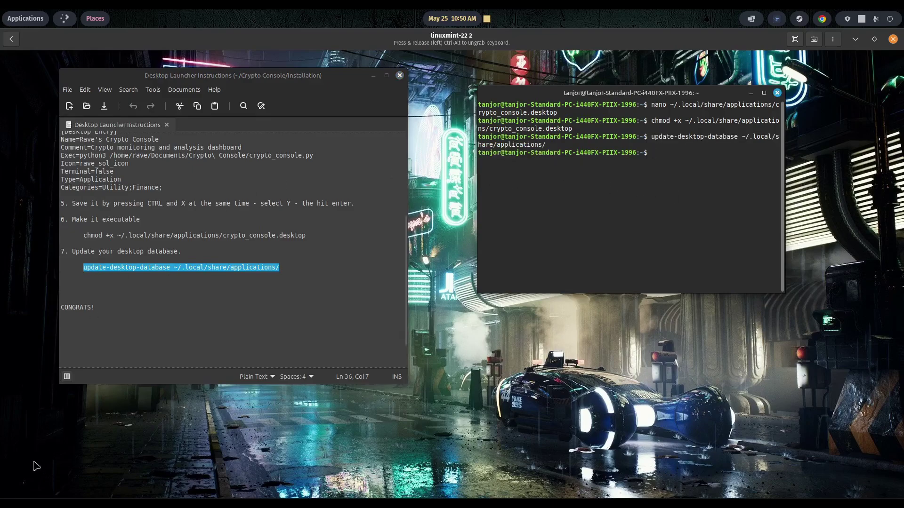
- Launch Rave's Crypto Console from the full list of installed applications and reposition its window on the desktop
click(10, 493)
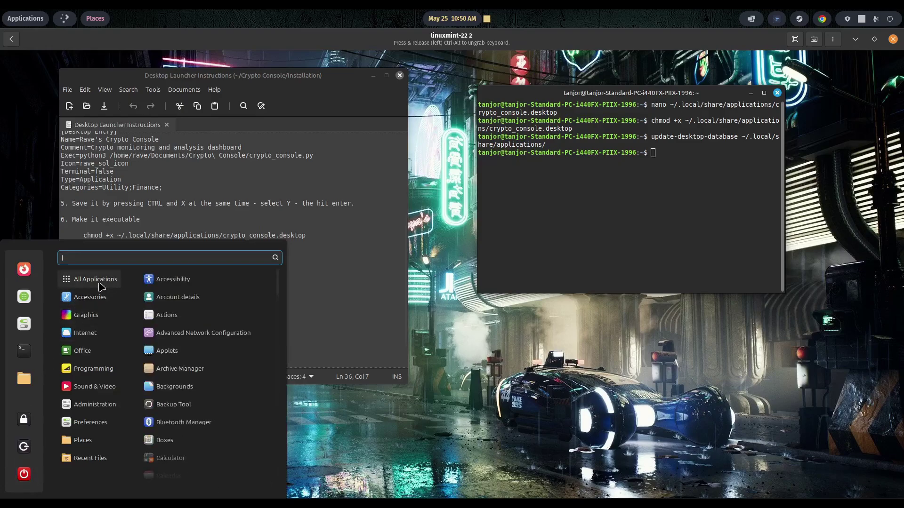
scroll(200, 329, down, 1)
scroll(200, 336, down, 15)
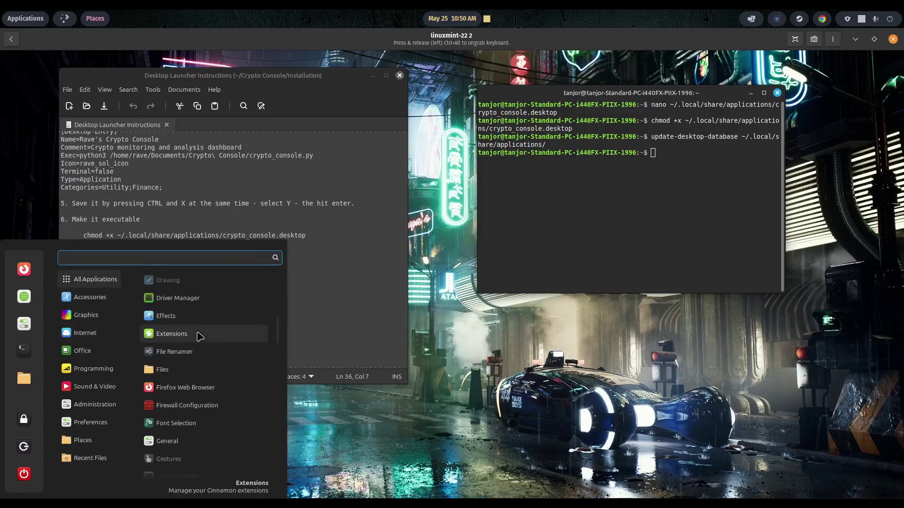
scroll(200, 336, down, 7)
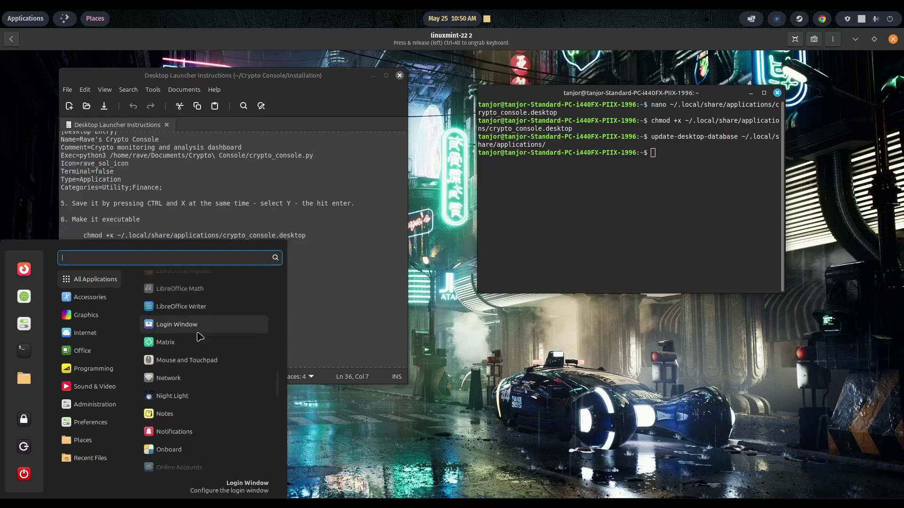
scroll(200, 337, down, 6)
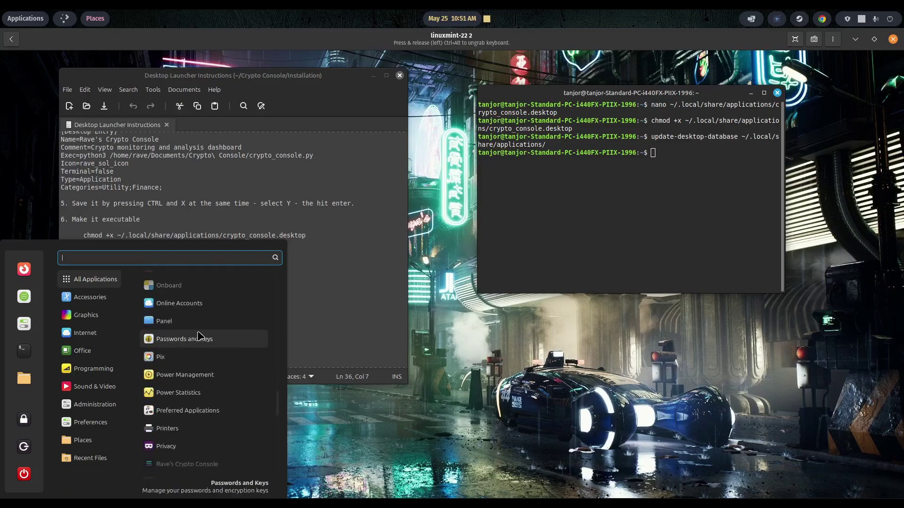
scroll(200, 336, down, 3)
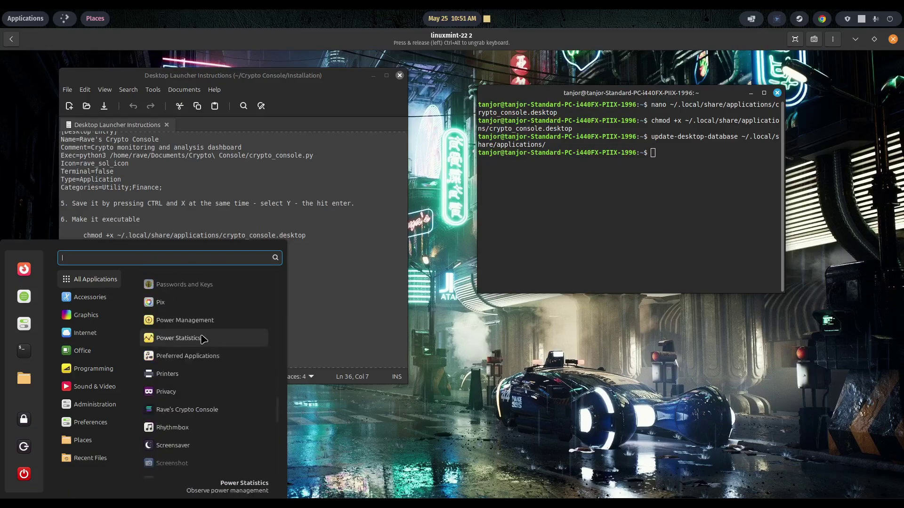
click(191, 411)
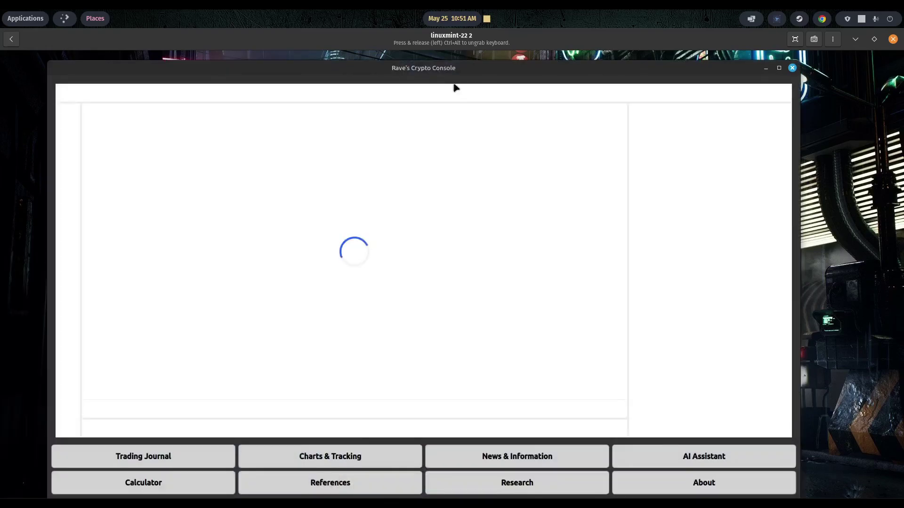
drag(448, 69, 514, 66)
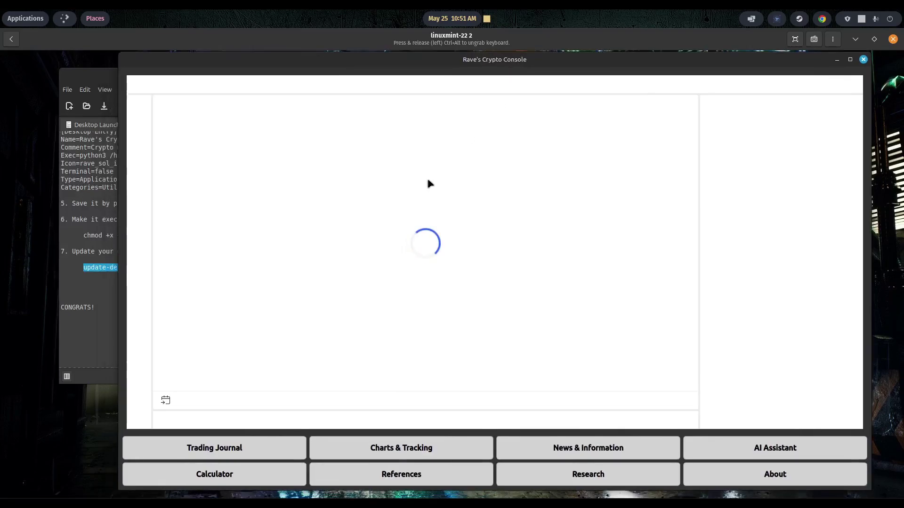